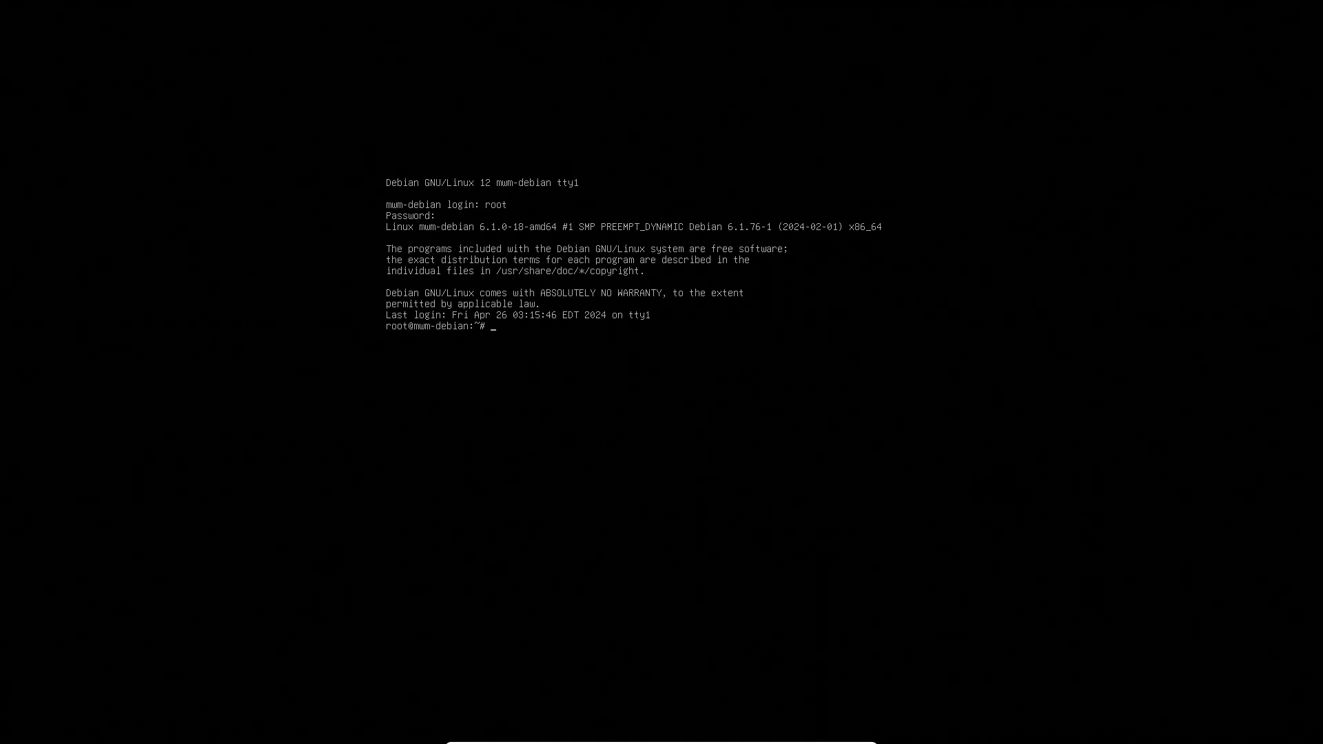
# Clear the stray and half-typed nano command from the terminal prompt.
pyautogui.press('BackSpace')
pyautogui.write('nano')
pyautogui.press('BackSpace')
pyautogui.press('BackSpace')
pyautogui.press('BackSpace')
pyautogui.press('BackSpace')
pyautogui.press('BackSpace')
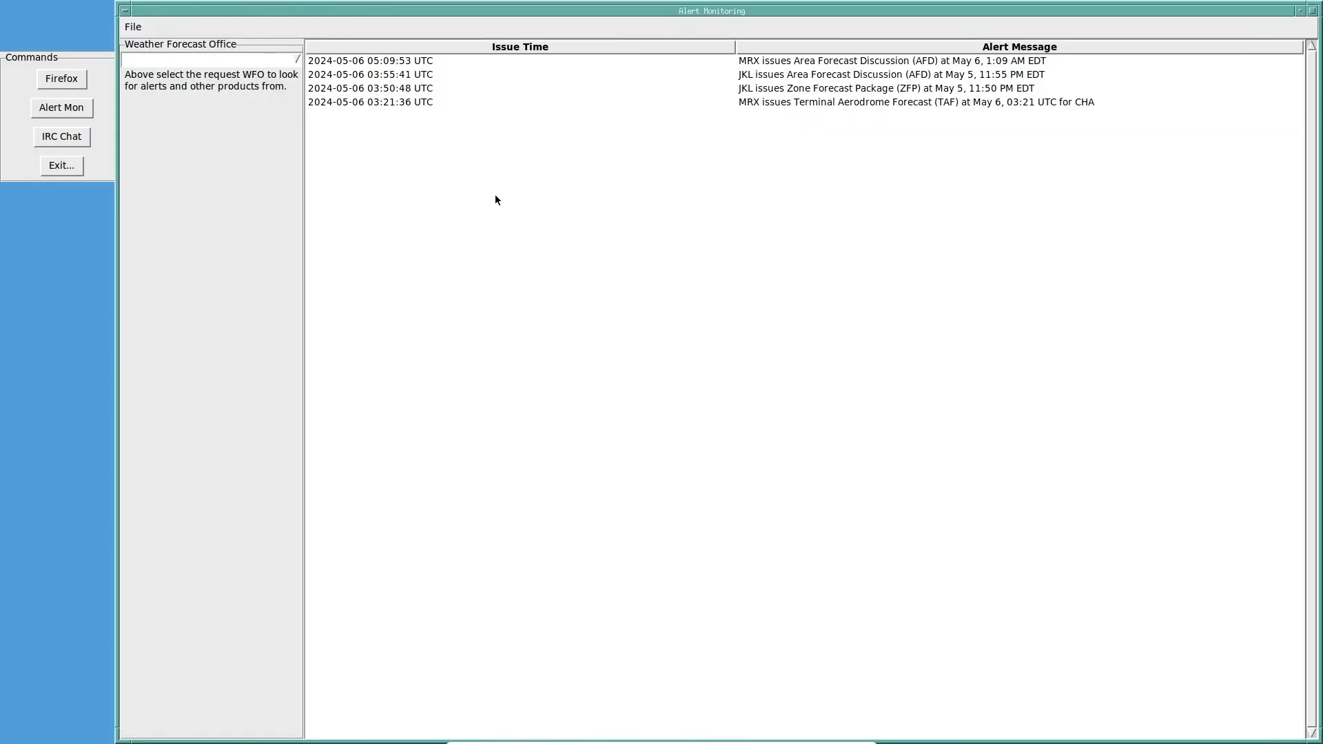
# Select the newest alert and choose JKL - Jackson, KY as the Weather Forecast Office.
pyautogui.click(388, 63)
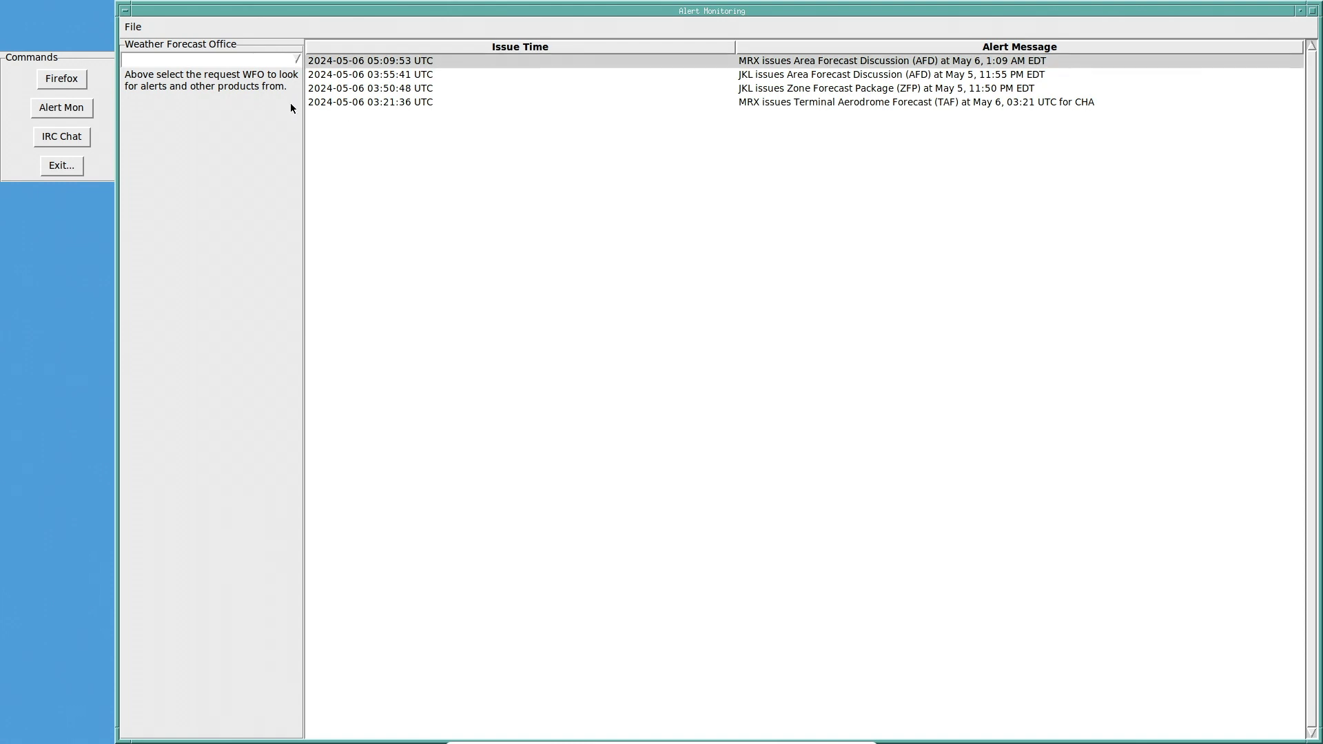
pyautogui.click(294, 60)
pyautogui.click(235, 76)
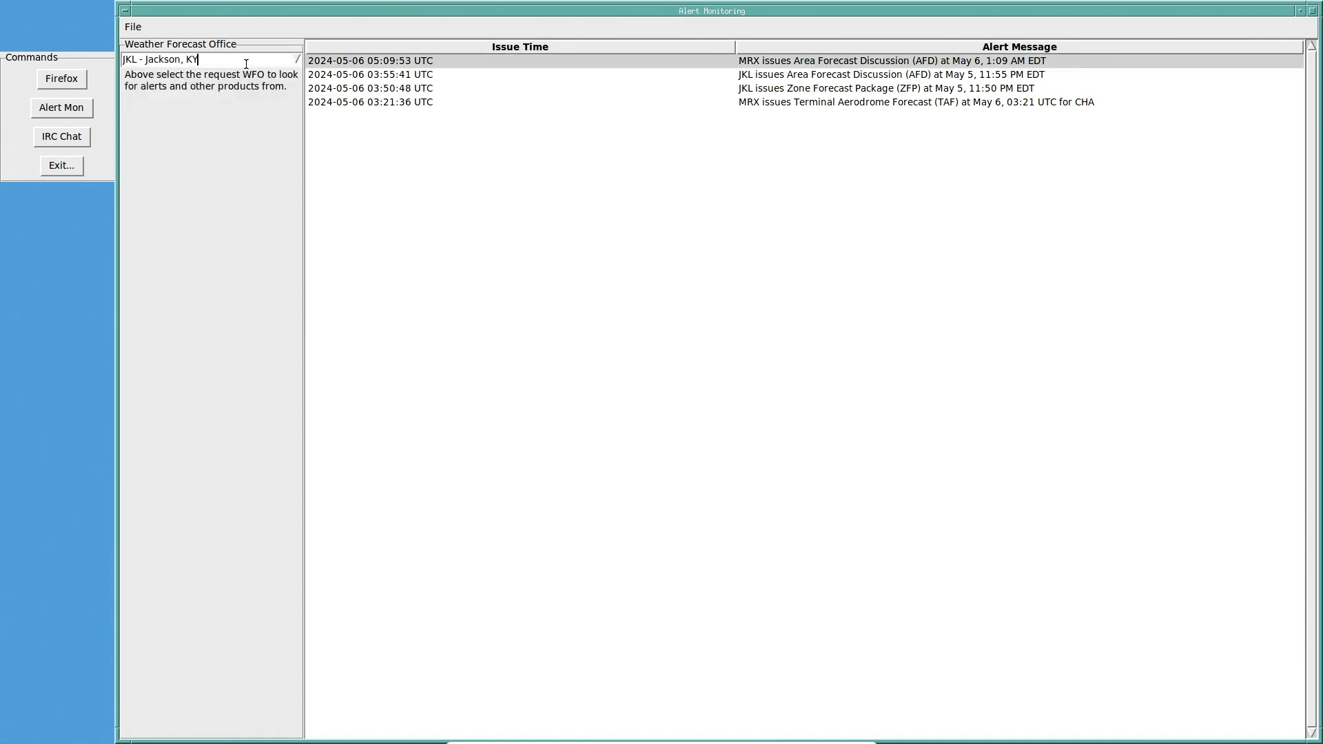
pyautogui.click(297, 60)
pyautogui.click(274, 131)
pyautogui.click(363, 76)
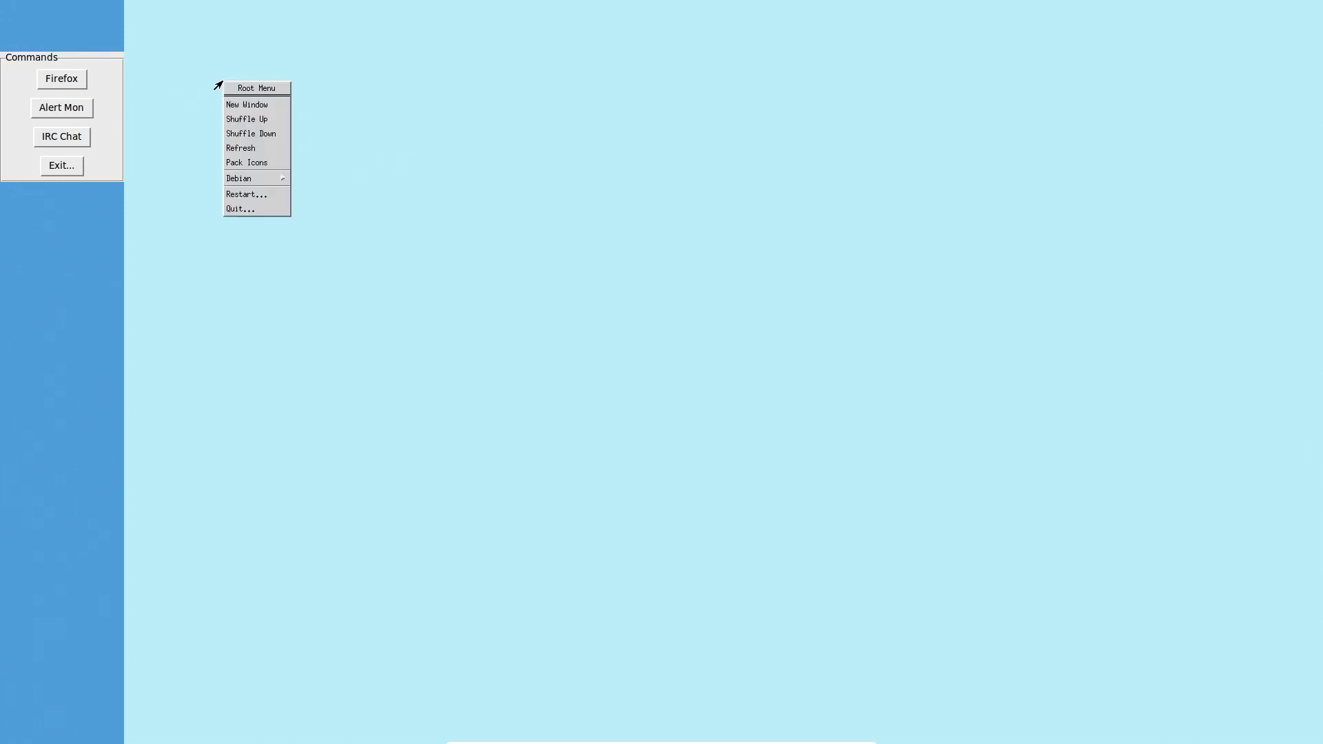
# Open a new xterm near the screen centre, run htop, quit it and clear the screen.
pyautogui.click(246, 107)
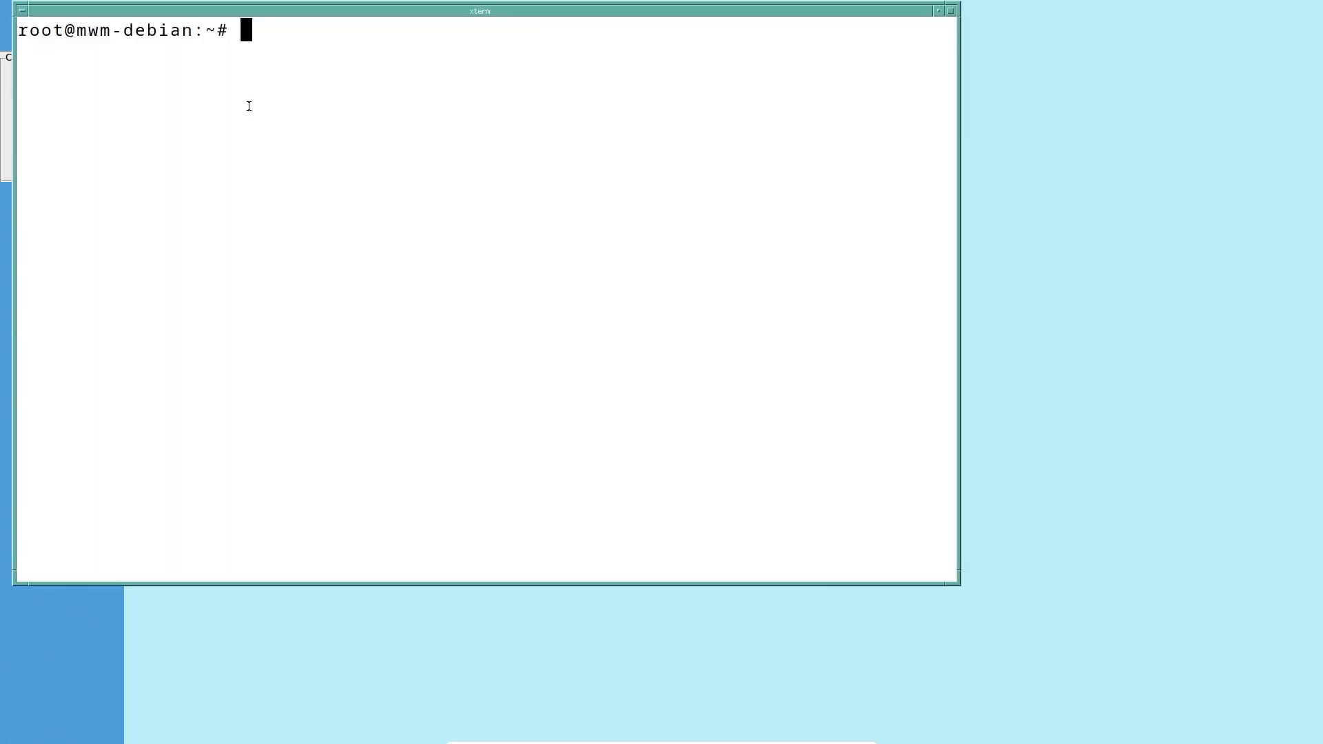
pyautogui.moveTo(212, 9); pyautogui.dragTo(440, 69)
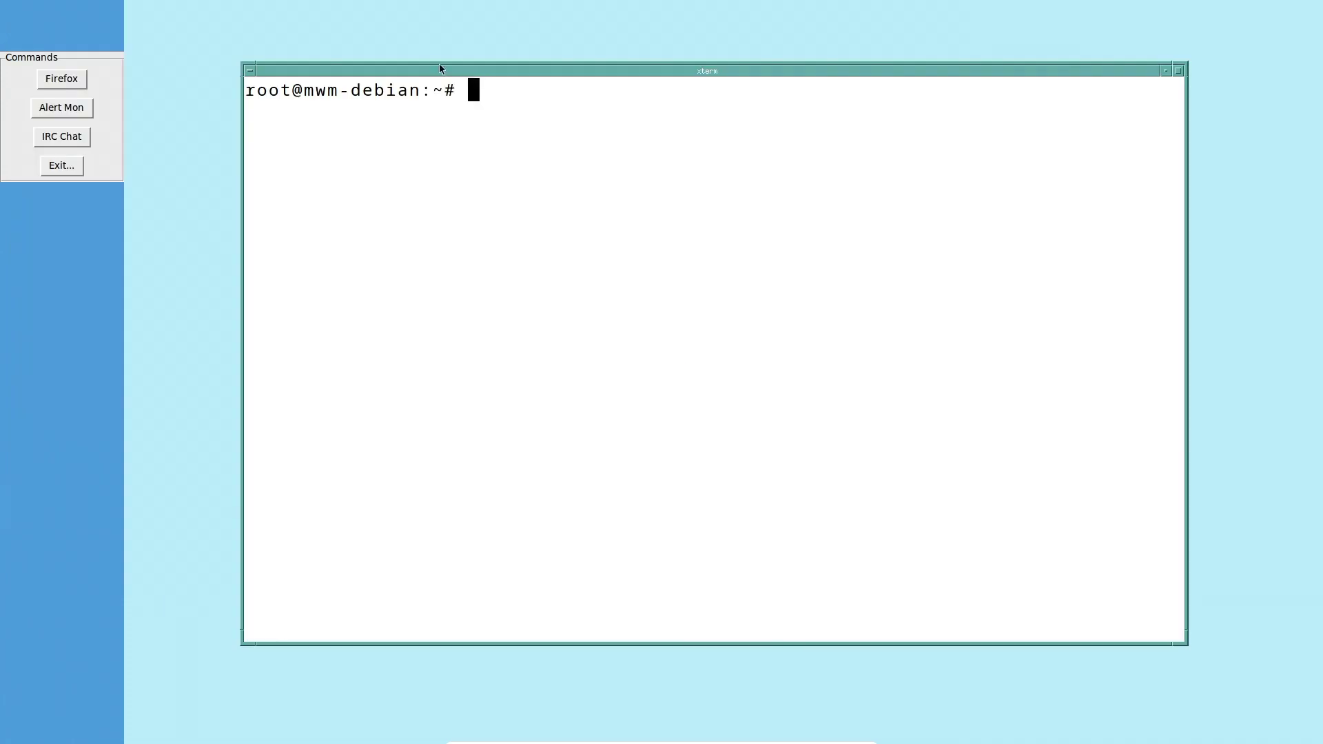
pyautogui.write('htop')
pyautogui.press('Return')
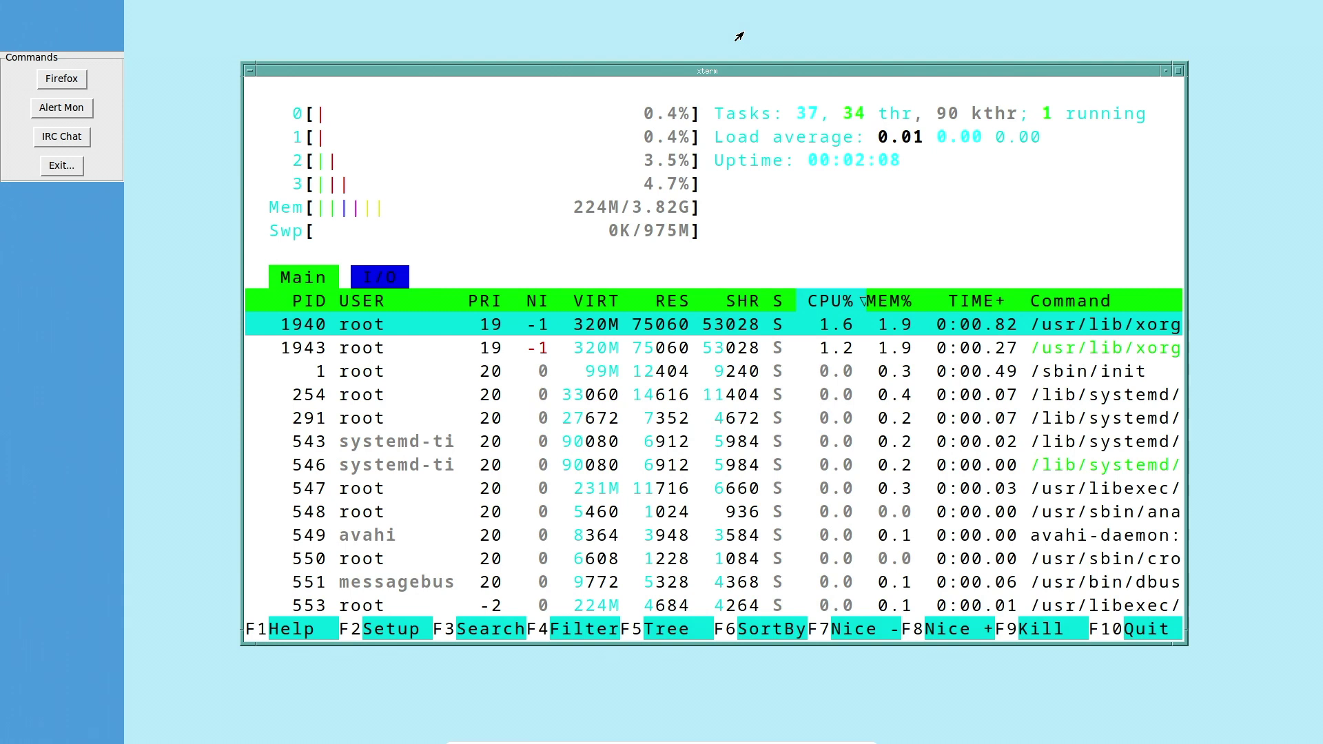
pyautogui.press('q')
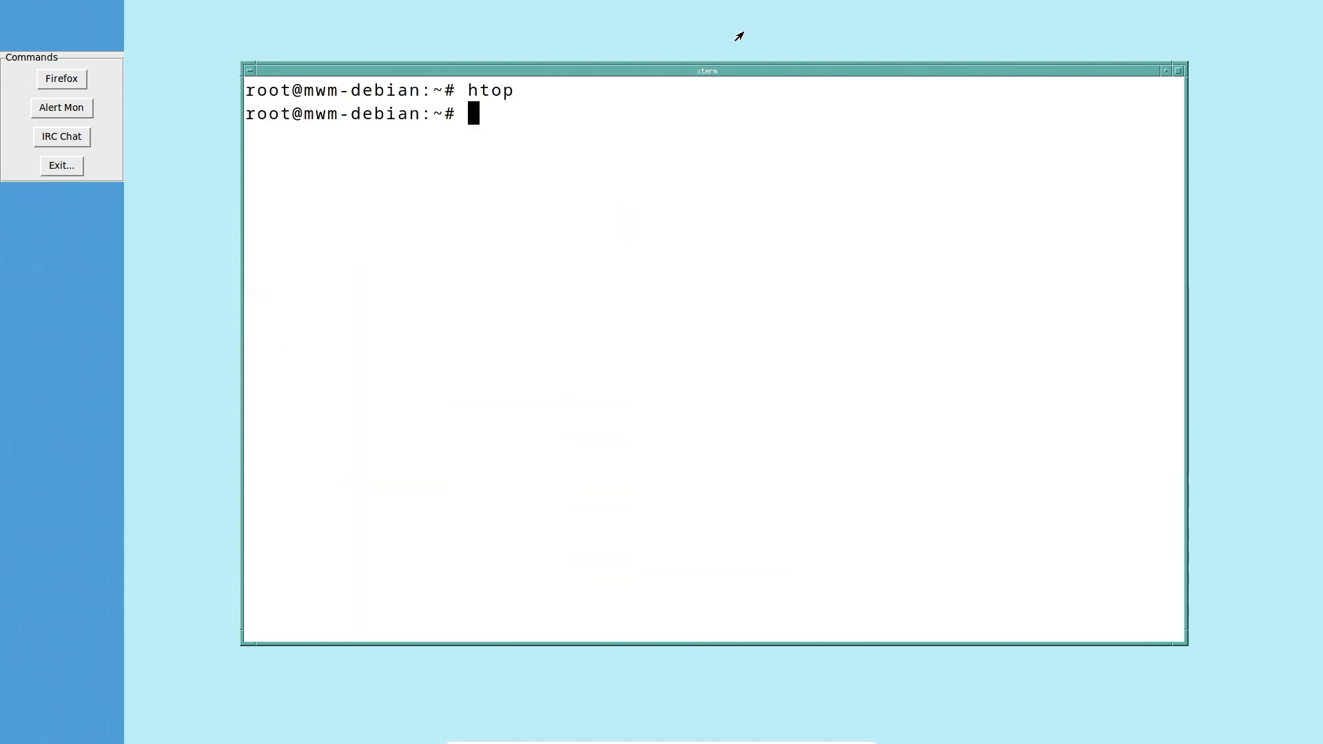
pyautogui.hotkey('ctrl', 'l')
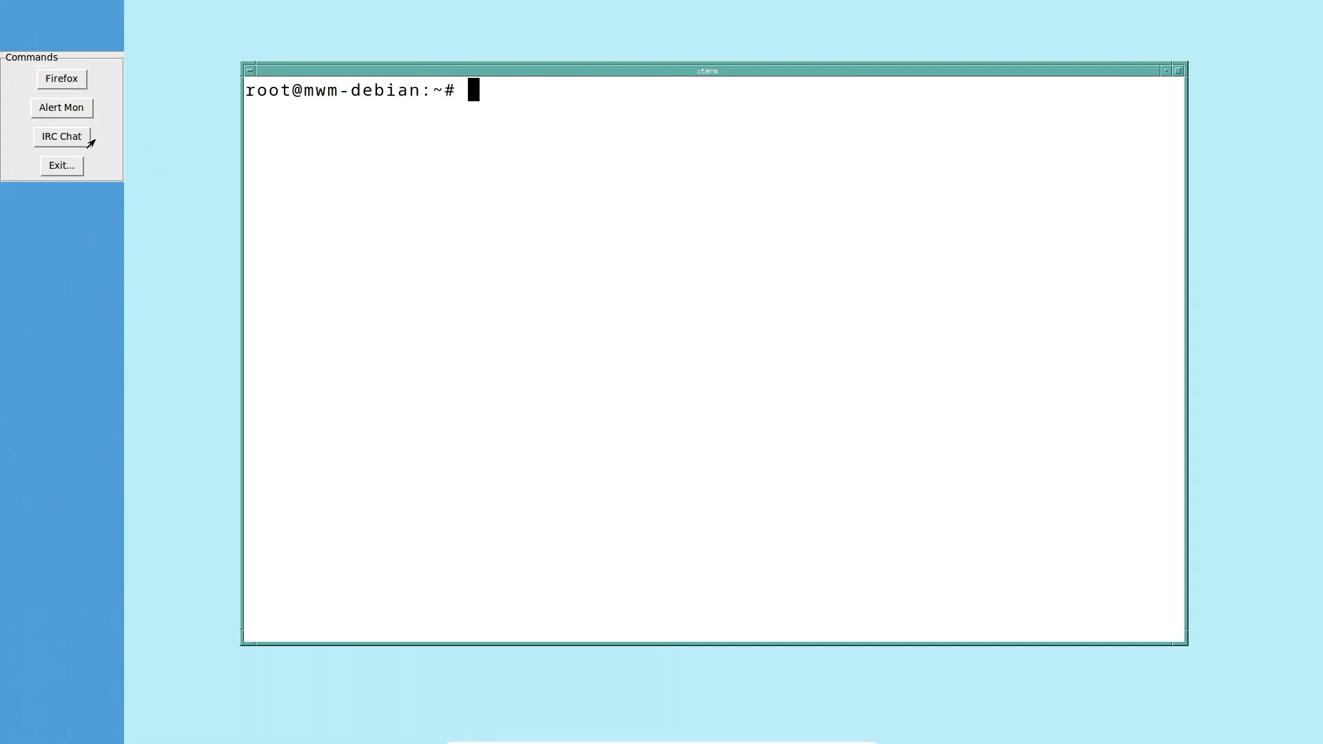
# Launch Mantaray IRC, check its refused connection to 192.168.1.222, then close its window.
pyautogui.click(62, 136)
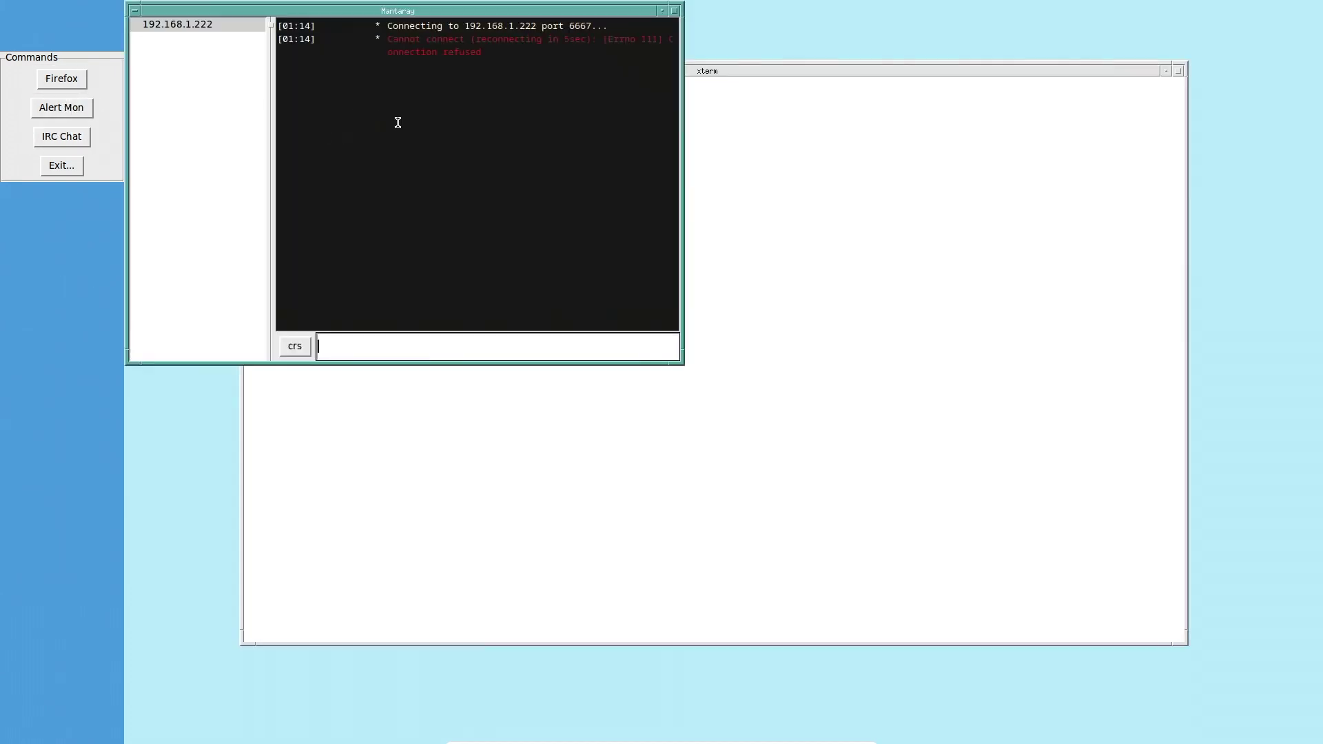
pyautogui.moveTo(338, 11); pyautogui.dragTo(529, 105)
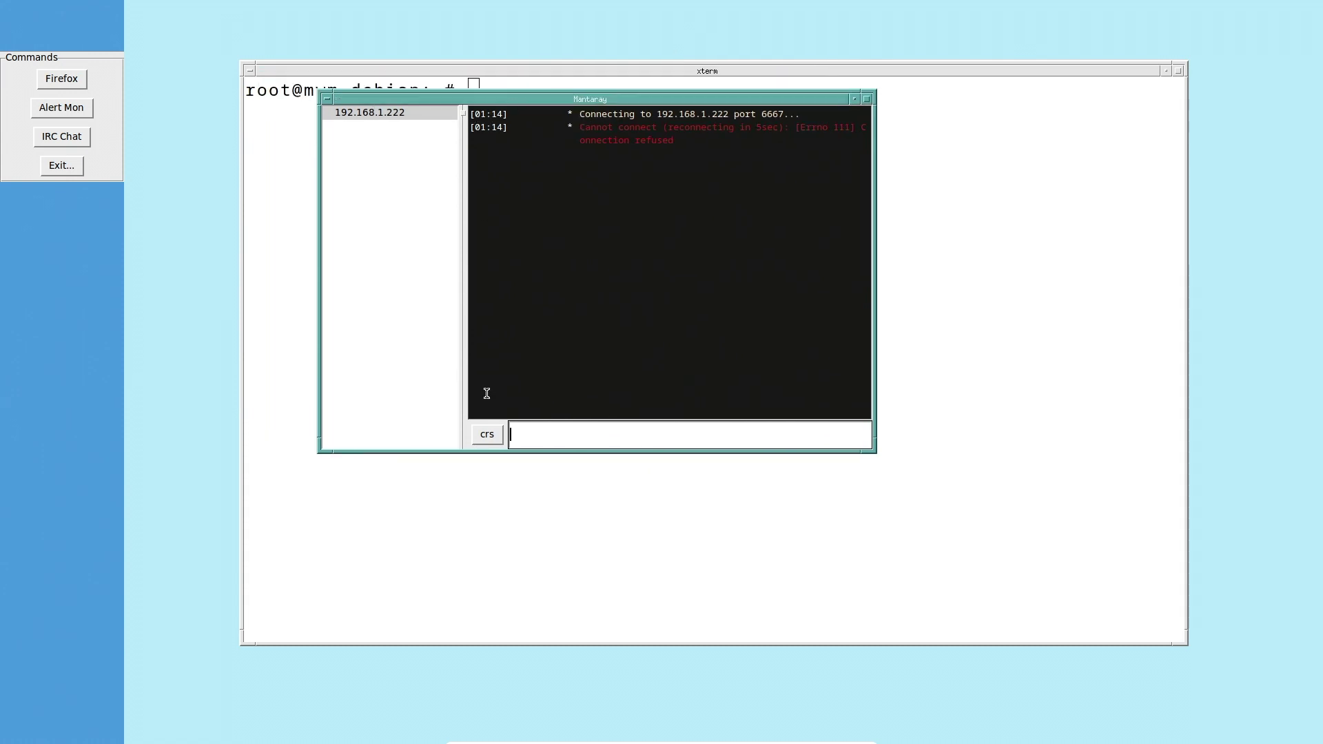
pyautogui.click(486, 436)
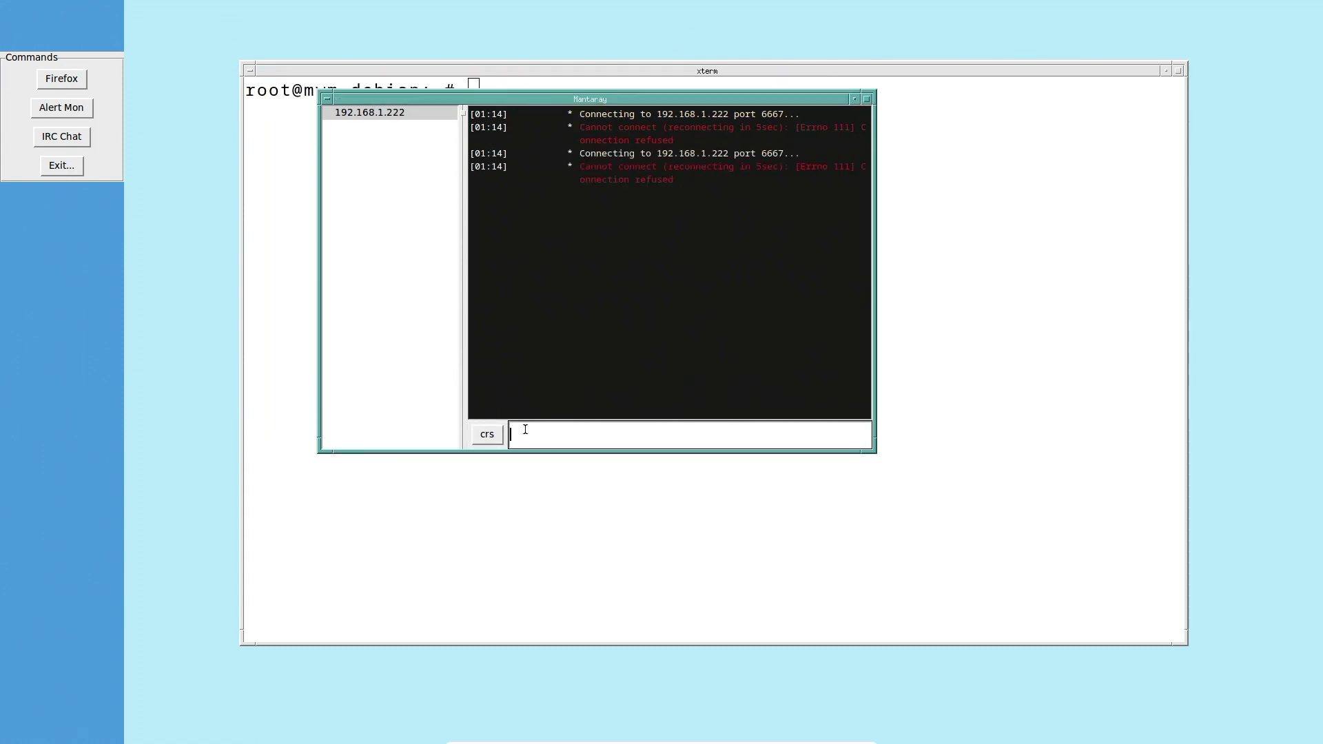
pyautogui.moveTo(726, 177); pyautogui.dragTo(704, 180)
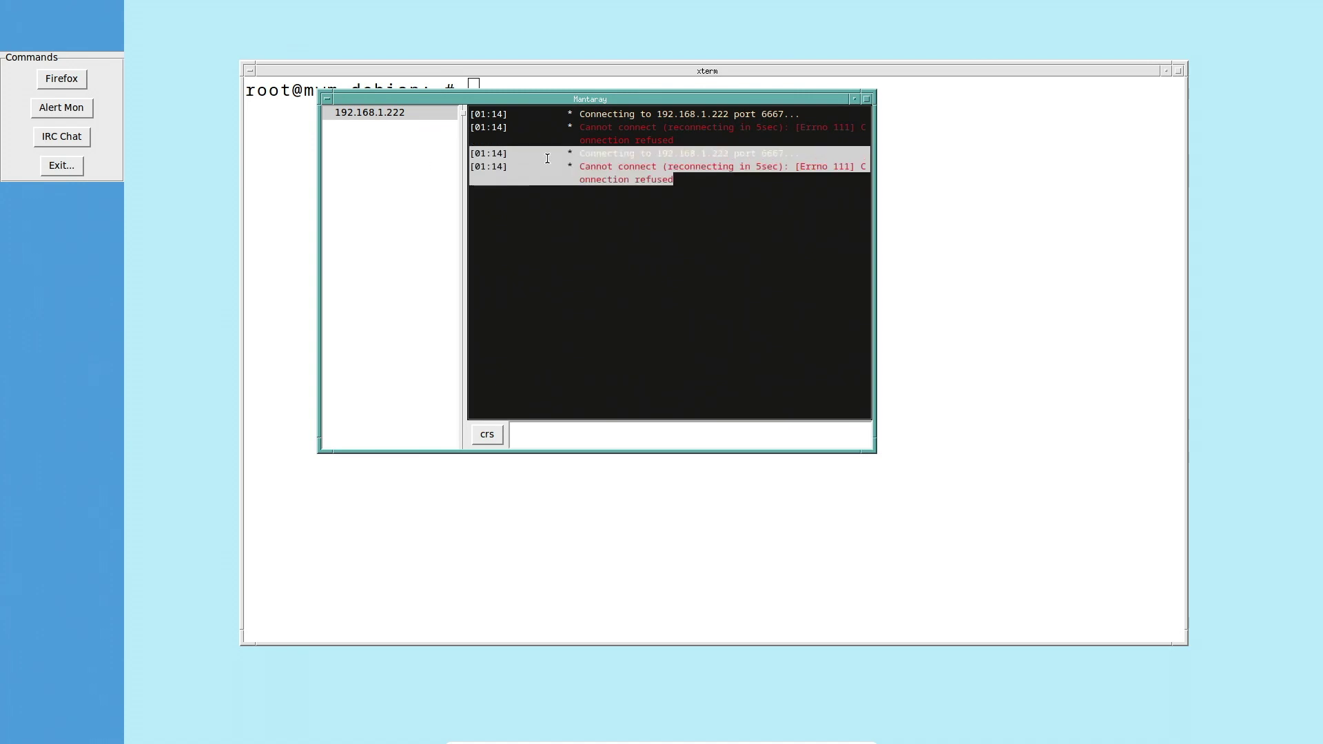
pyautogui.click(703, 180)
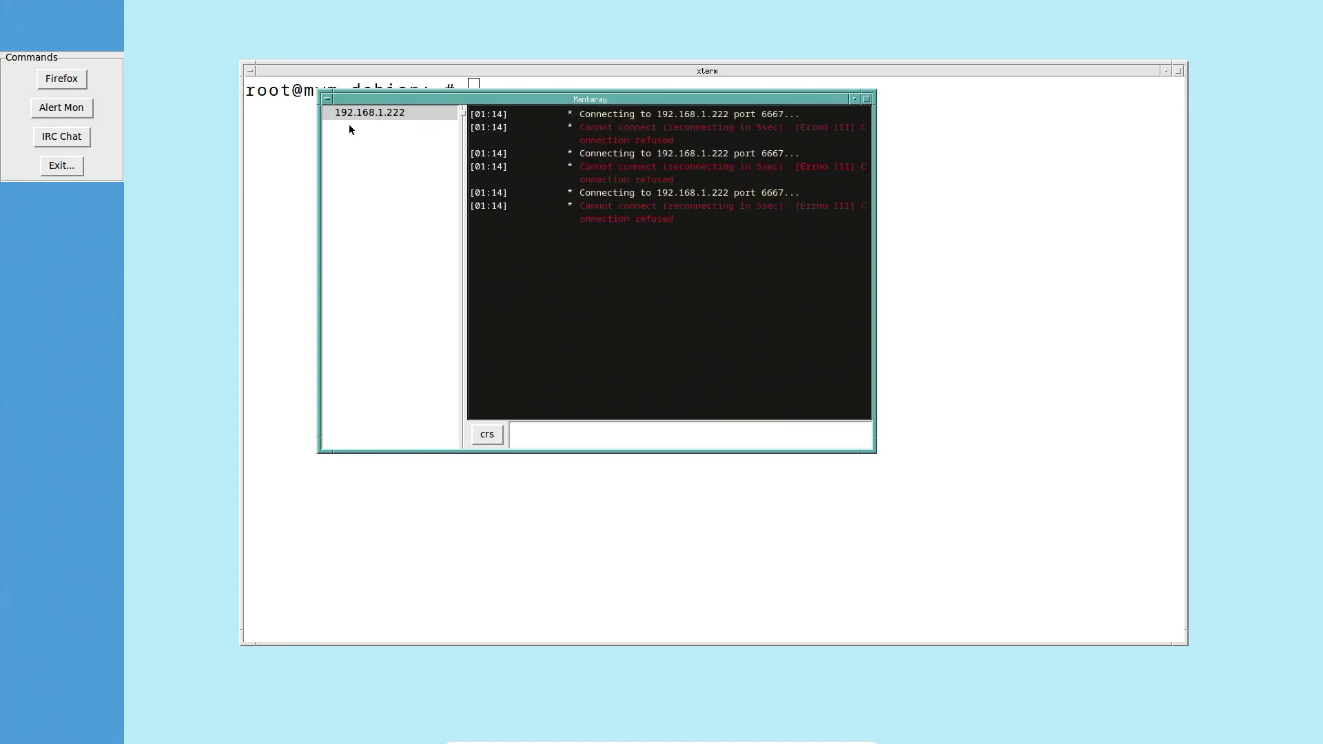
pyautogui.click(328, 103)
pyautogui.click(332, 201)
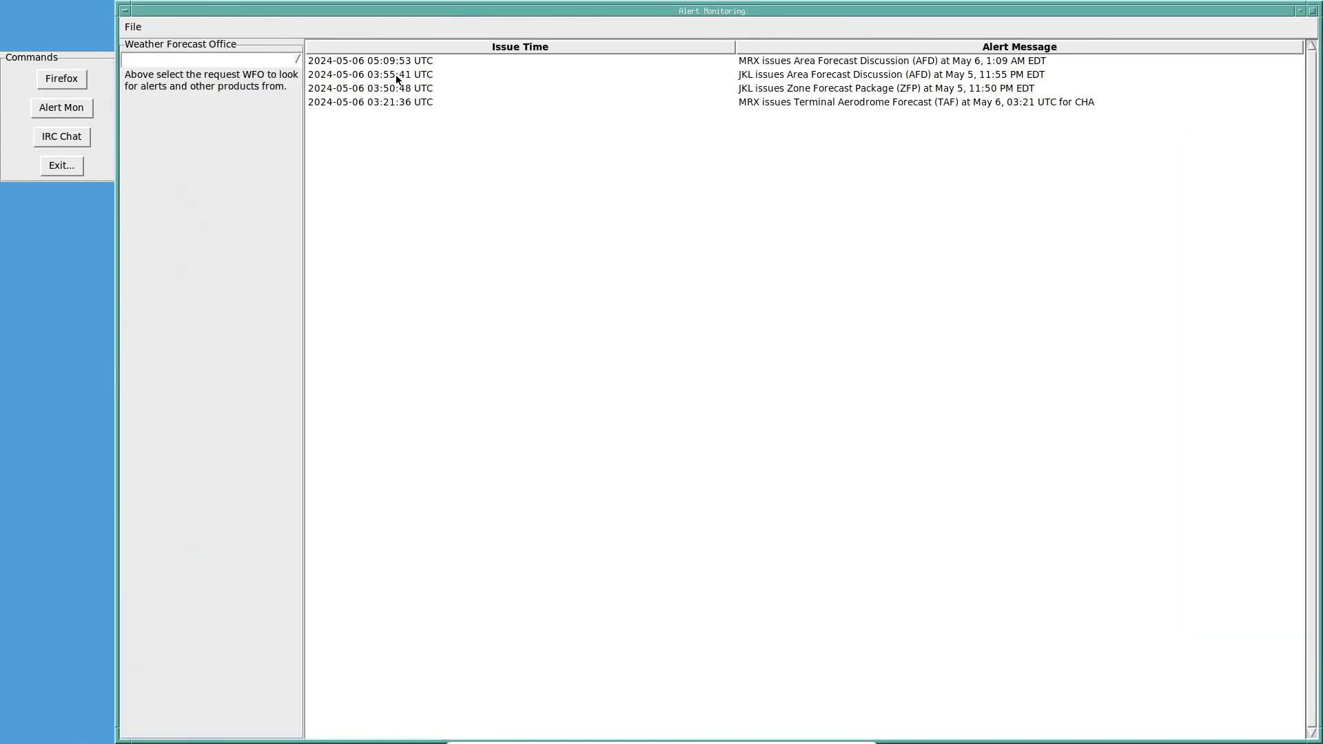
# Choose JKL - Jackson, KY as the forecast office to list its latest alerts.
pyautogui.click(134, 27)
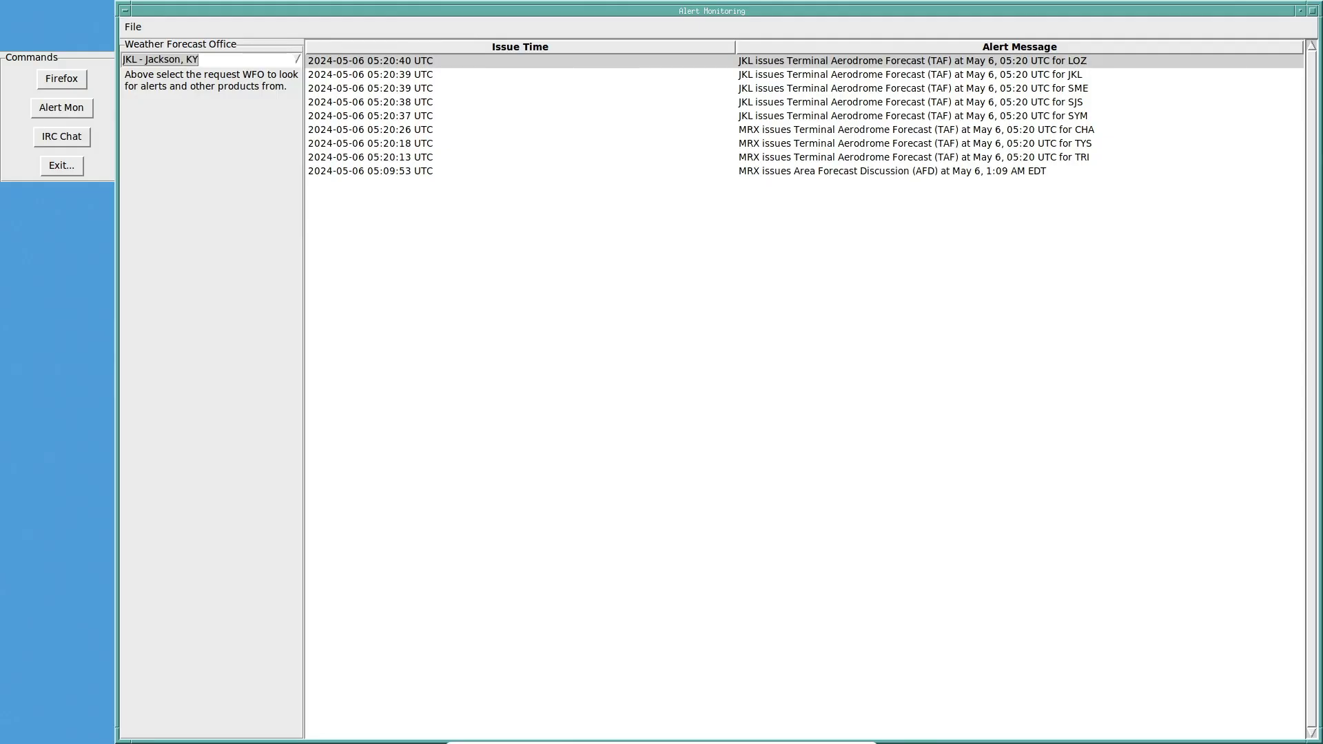
pyautogui.click(212, 64)
pyautogui.click(212, 73)
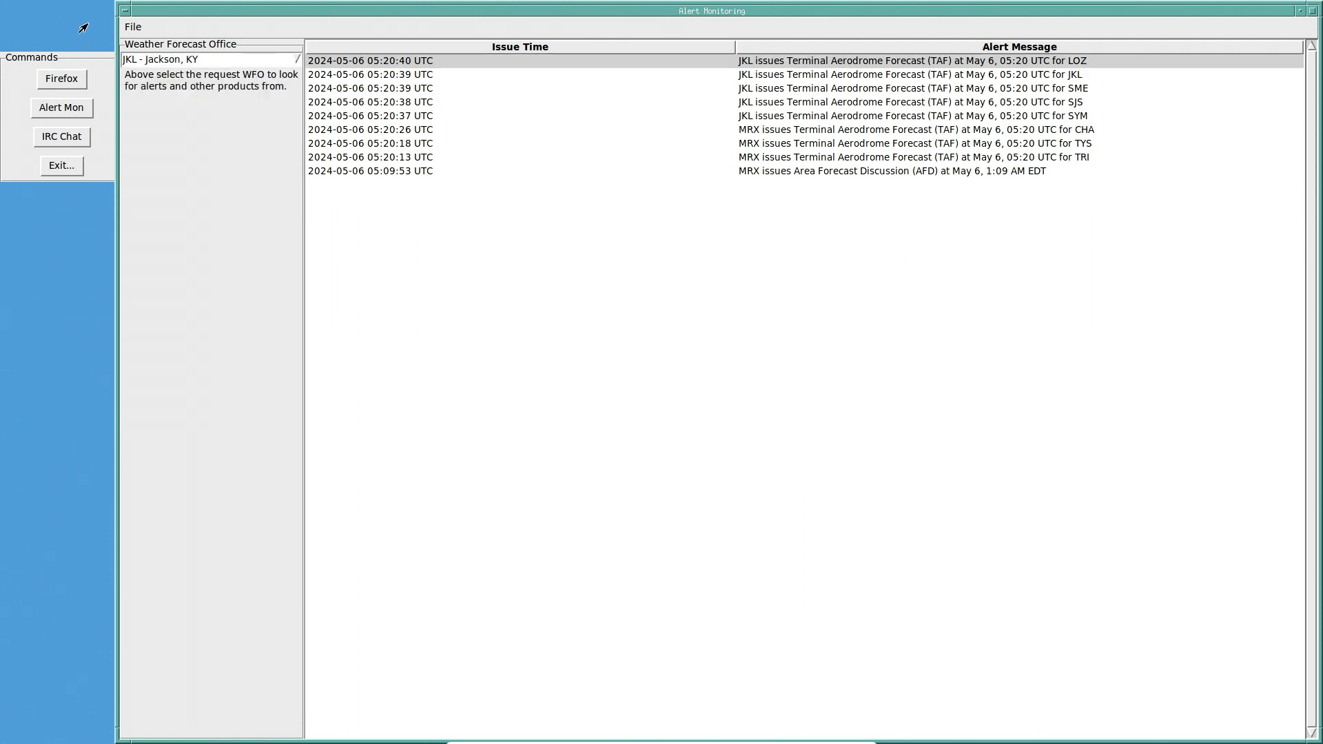
# Close the Alert Monitoring window through its title-bar window menu.
pyautogui.click(134, 28)
pyautogui.click(174, 124)
pyautogui.click(125, 10)
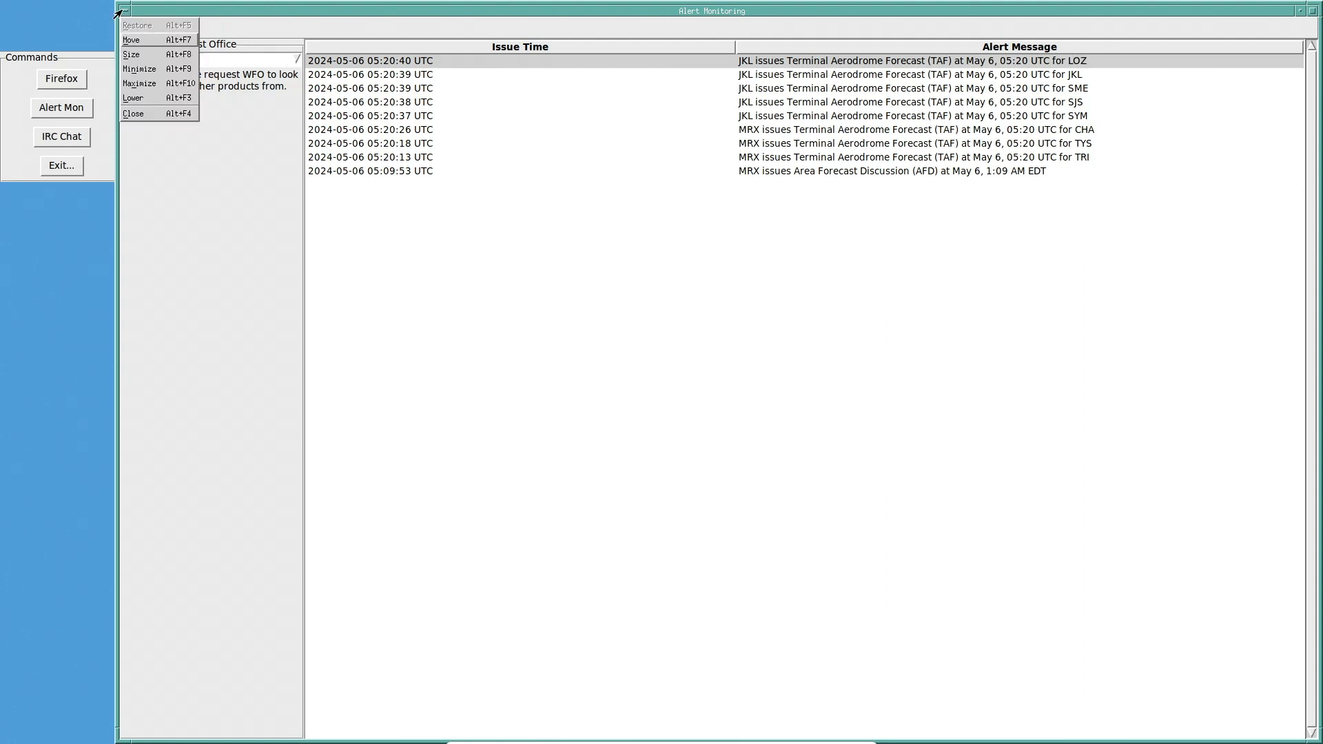
pyautogui.click(159, 104)
pyautogui.click(125, 10)
pyautogui.click(164, 197)
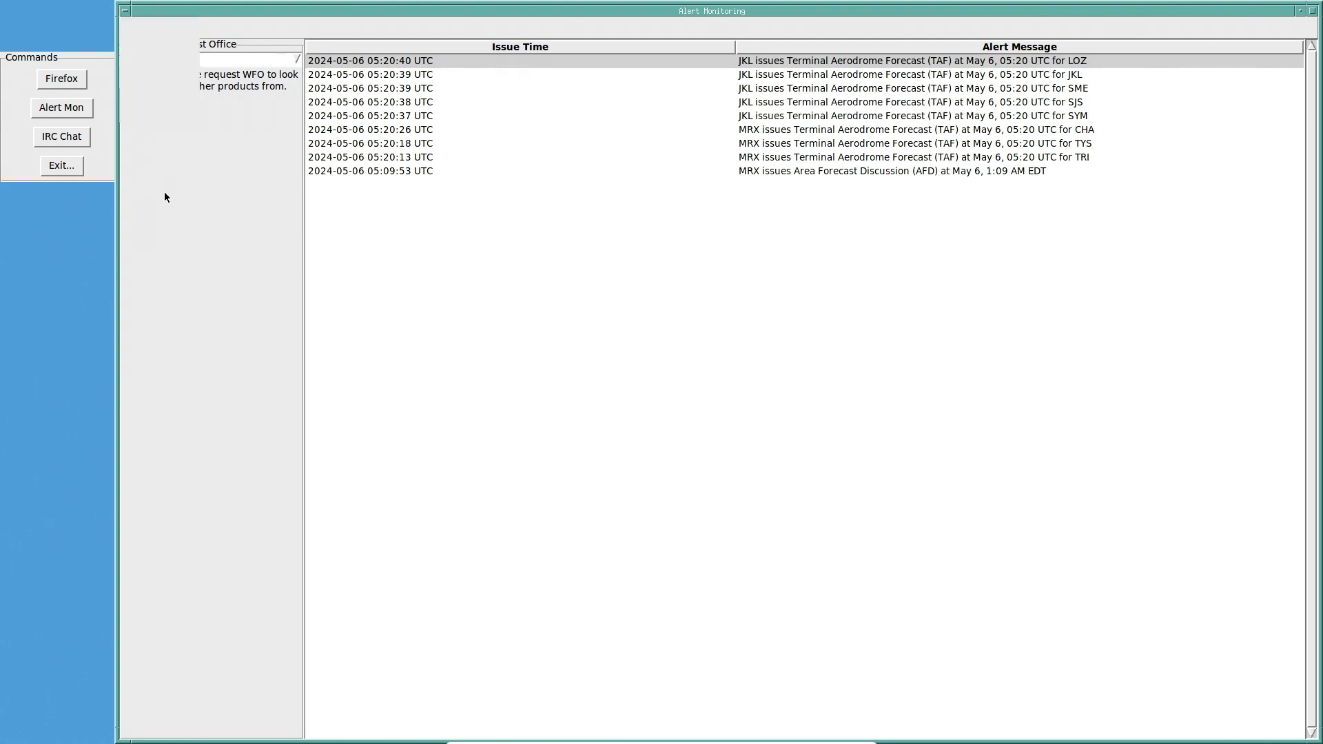
pyautogui.click(125, 10)
pyautogui.click(153, 114)
# Open a new terminal and load .Xresources in nano.
pyautogui.click(231, 105)
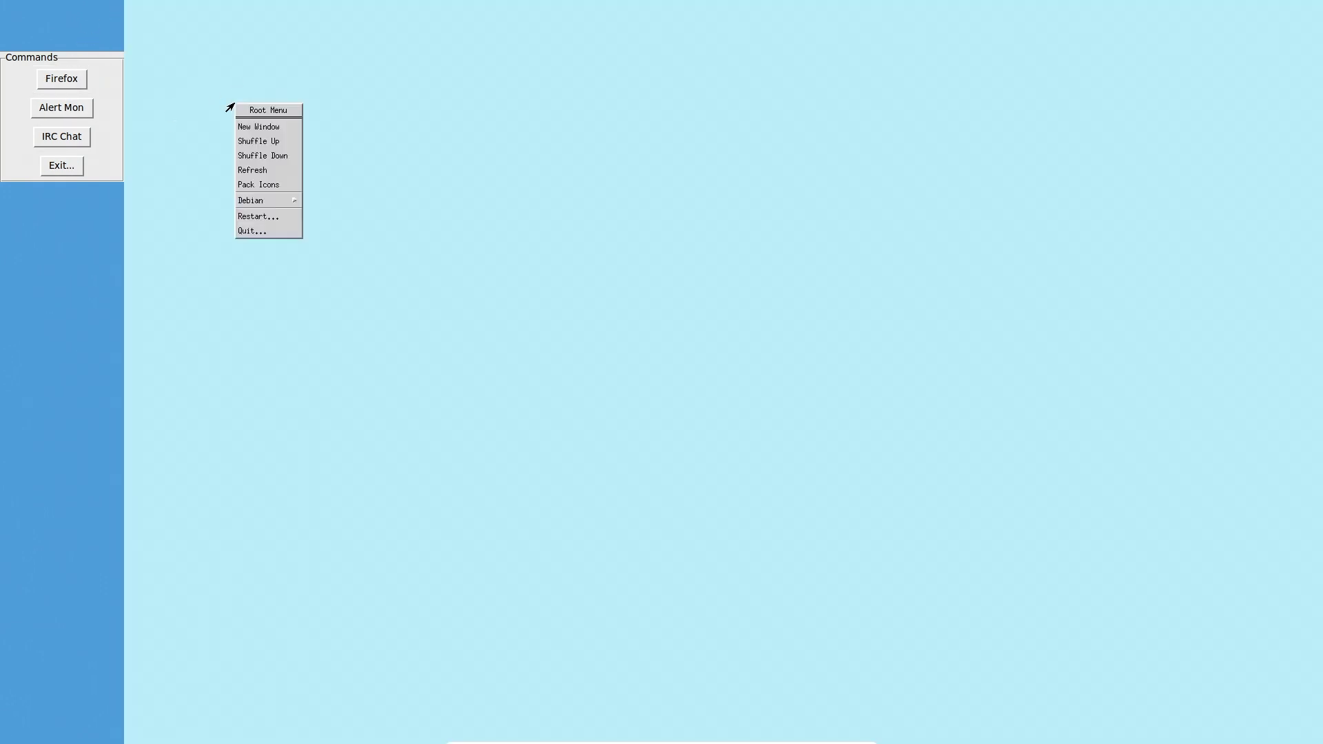
pyautogui.click(265, 124)
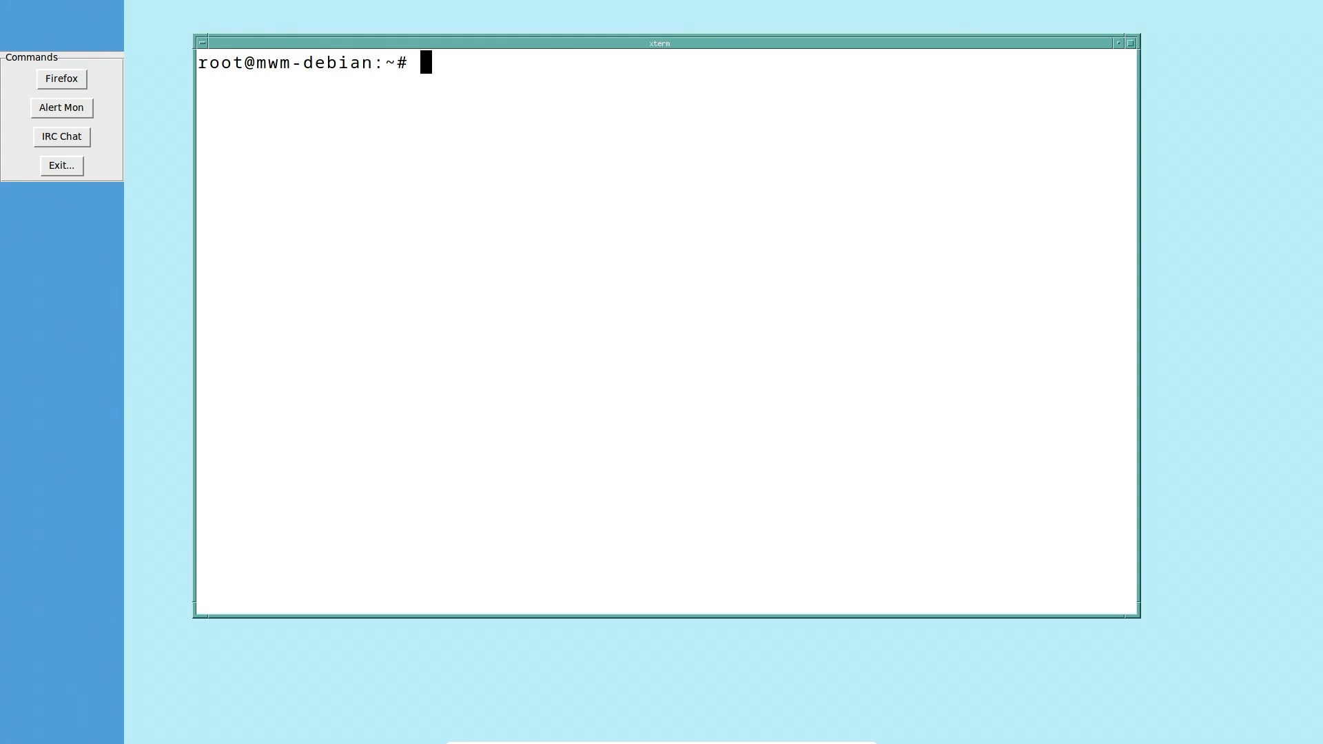
pyautogui.write('nano.')
pyautogui.press('BackSpace')
pyautogui.press('BackSpace')
pyautogui.press('BackSpace')
pyautogui.press('BackSpace')
pyautogui.press('BackSpace')
pyautogui.write('les')
pyautogui.press('BackSpace')
pyautogui.press('BackSpace')
pyautogui.press('BackSpace')
pyautogui.write('nano .Xr')
pyautogui.press('Tab')
pyautogui.press('Return')
# Comment out the xterm*font line with # and save the file.
pyautogui.press('Down')
pyautogui.press('Down')
pyautogui.press('Down')
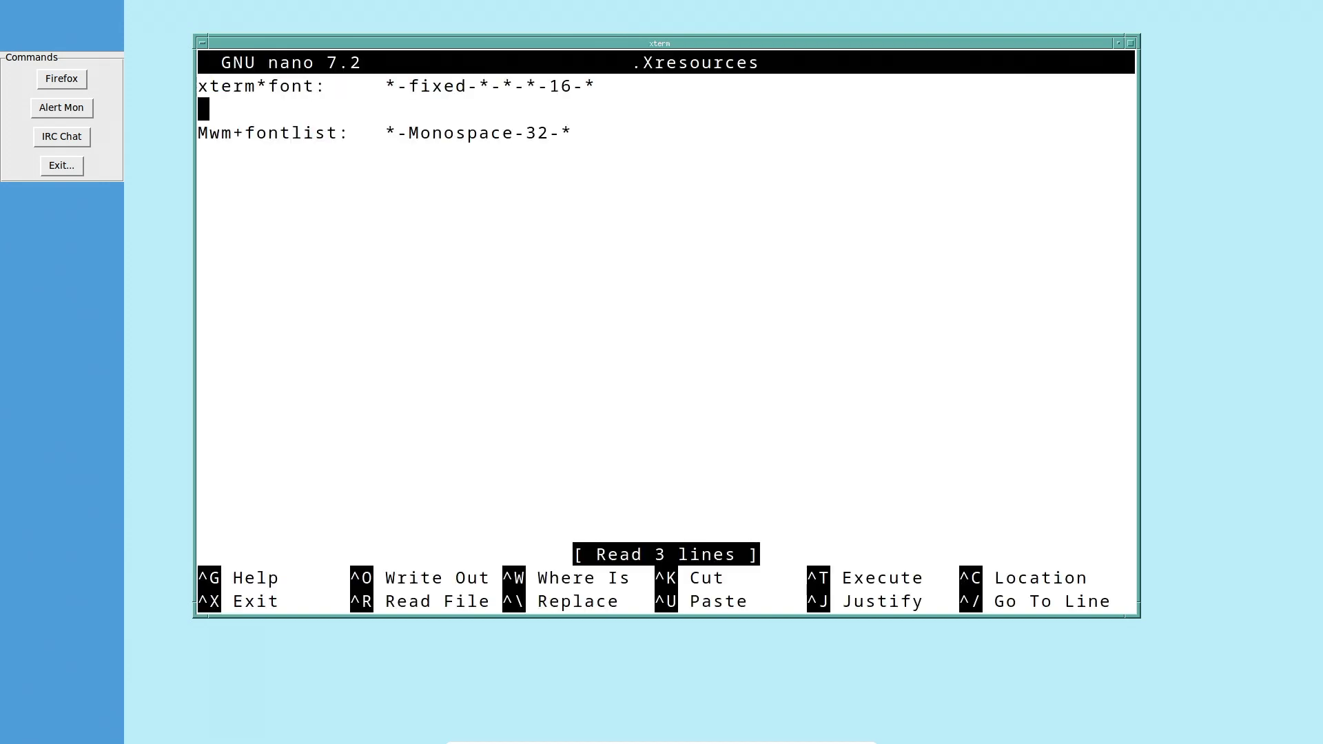
pyautogui.press('Up')
pyautogui.press('Up')
pyautogui.press('Up')
pyautogui.press('Down')
pyautogui.press('Down')
pyautogui.press('Down')
pyautogui.press('Up')
pyautogui.press('Up')
pyautogui.press('Up')
pyautogui.write('#')
pyautogui.hotkey('ctrl', 's')
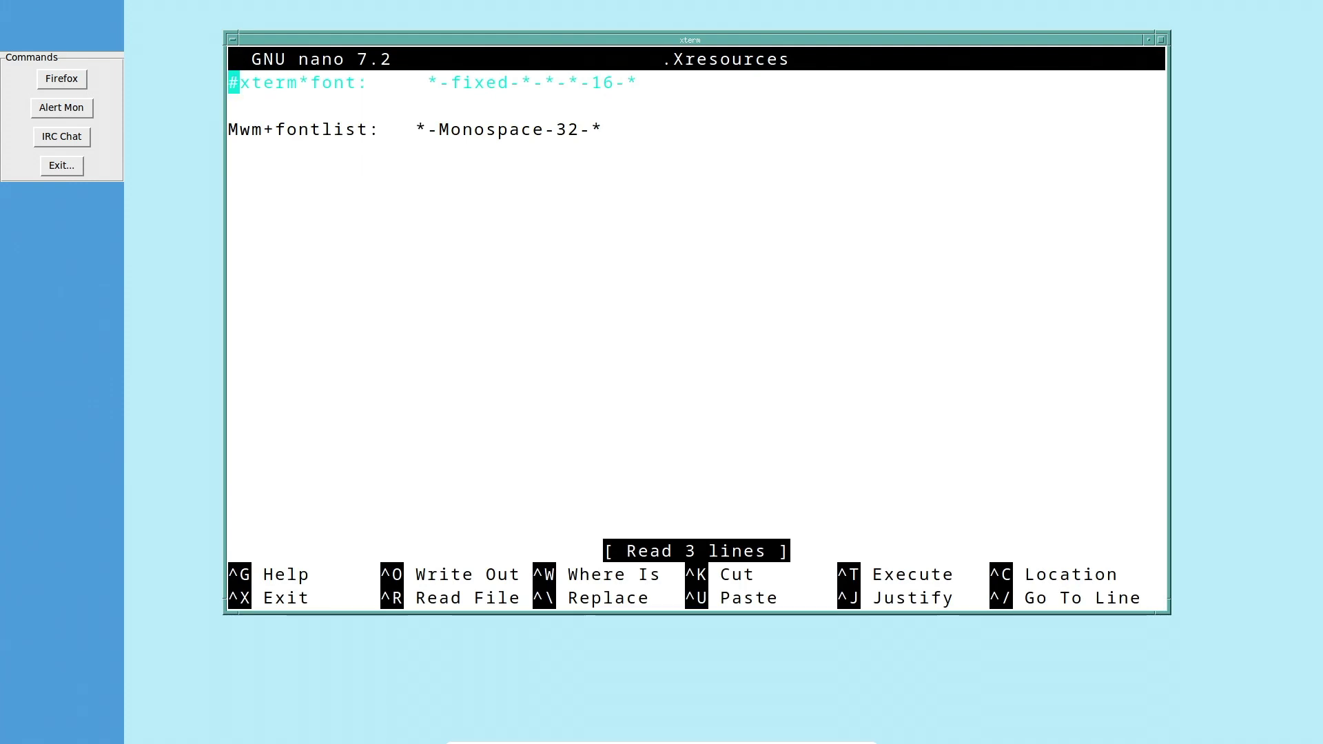
# Remove the # from the xterm*font line, save, and exit nano.
pyautogui.press('Delete')
pyautogui.hotkey('ctrl', 'o')
pyautogui.press('Return')
pyautogui.hotkey('ctrl', 'x')
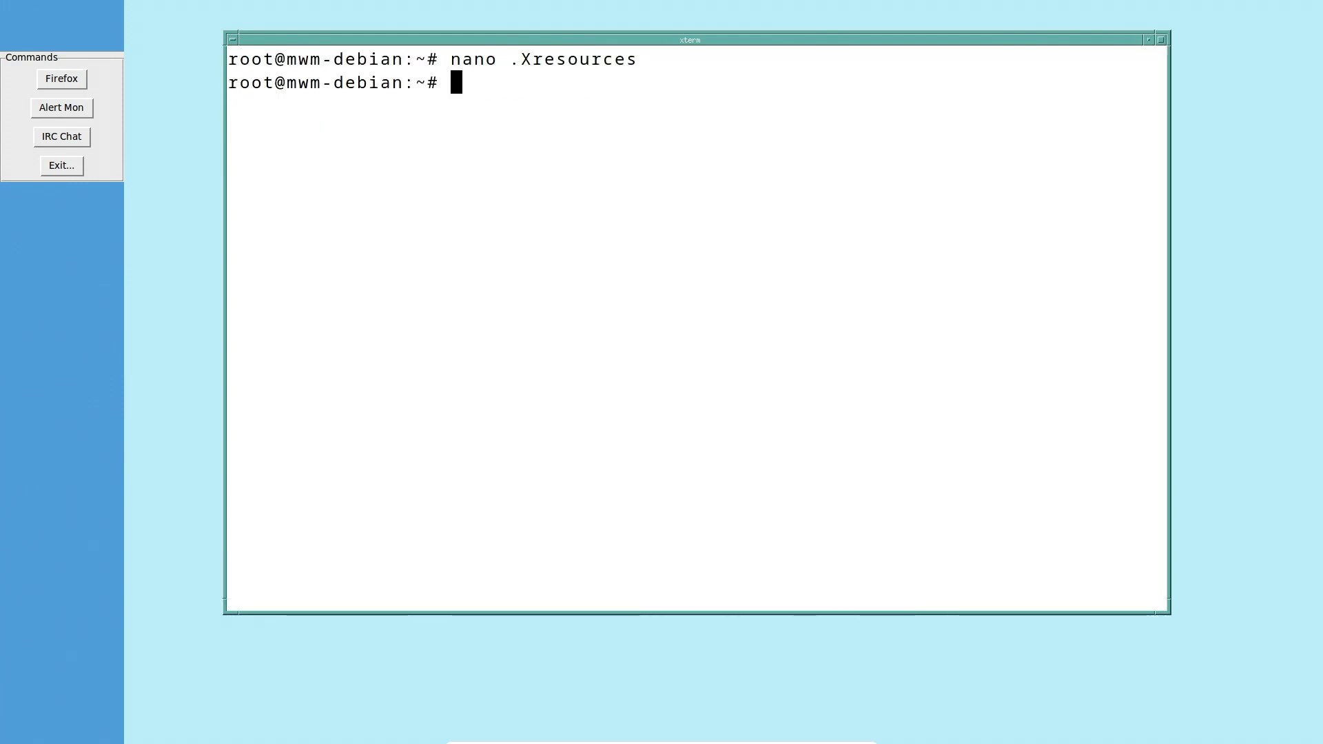
# Open /etc/X11/mwm/system.mwmrc in less, using tab completion for the path.
pyautogui.hotkey('ctrl', 'l')
pyautogui.write('xls')
pyautogui.press('BackSpace')
pyautogui.press('BackSpace')
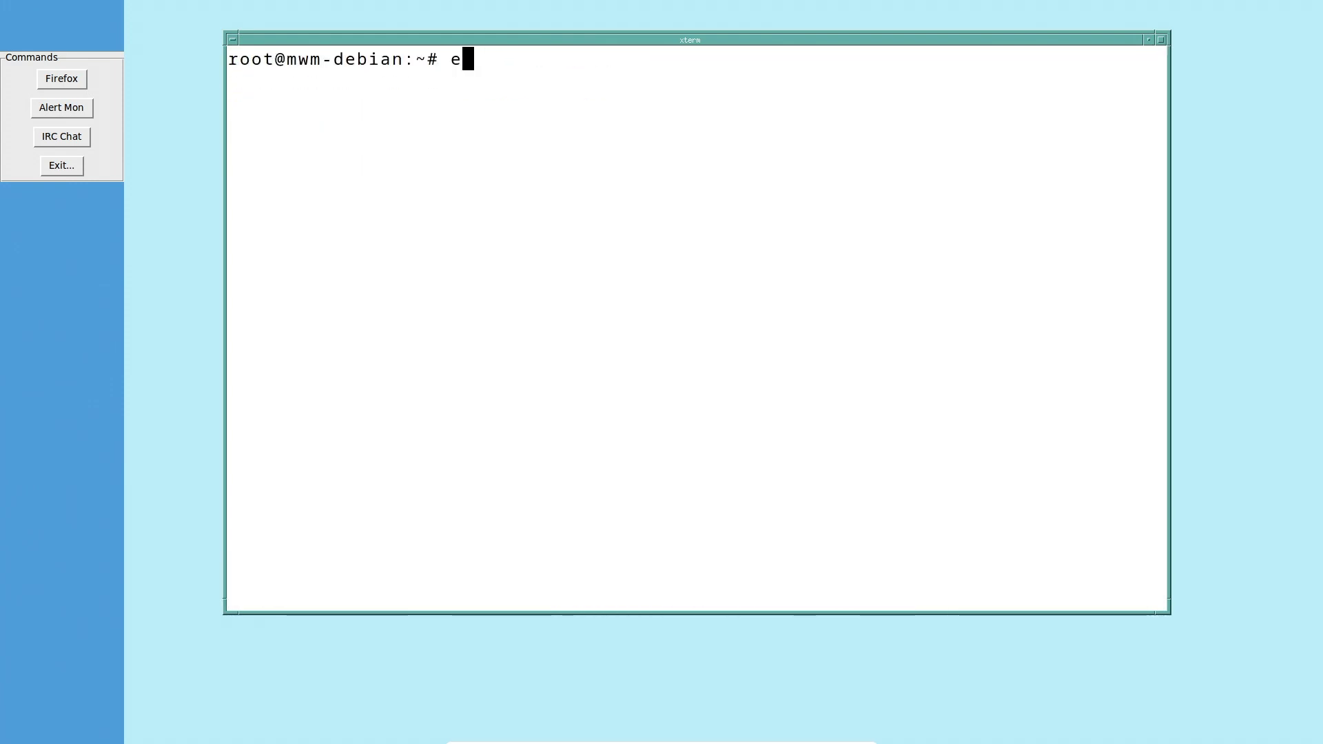
pyautogui.press('BackSpace')
pyautogui.write('less /etc/as')
pyautogui.press('BackSpace')
pyautogui.press('BackSpace')
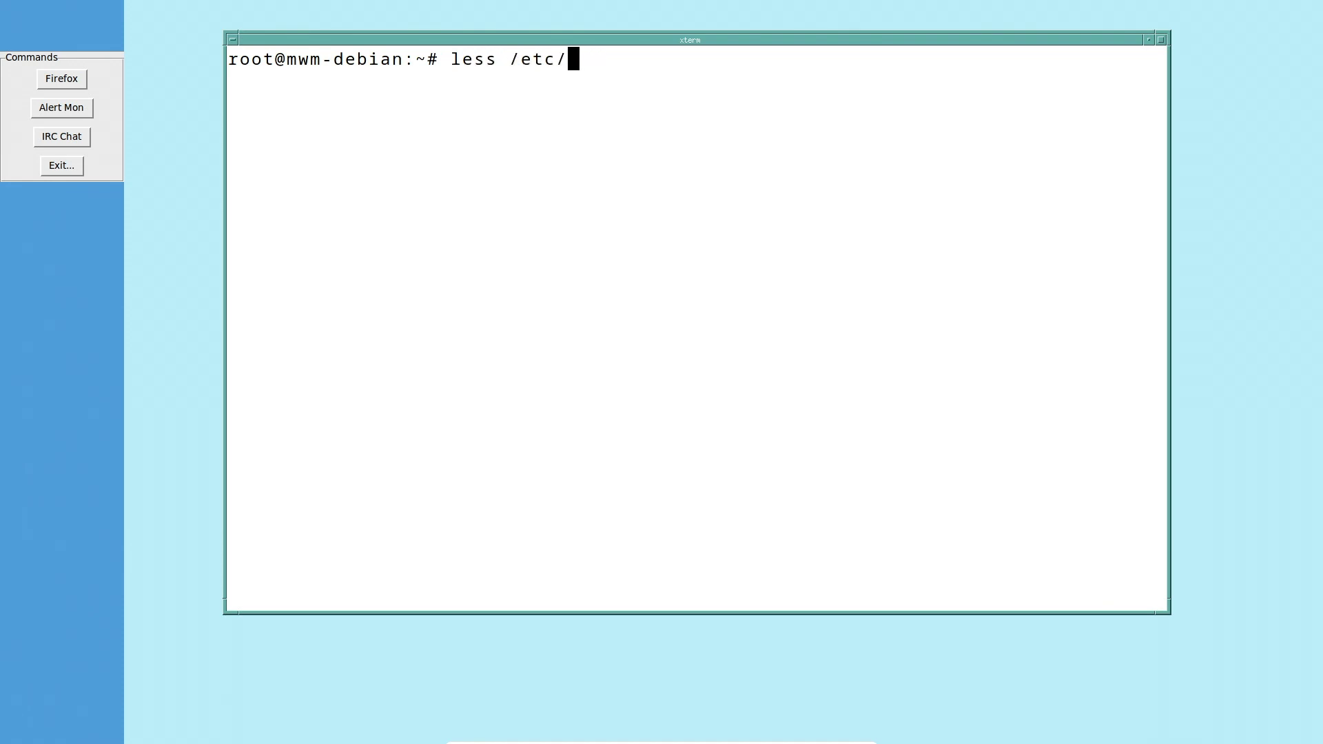
pyautogui.write('xml/')
pyautogui.press('BackSpace')
pyautogui.press('BackSpace')
pyautogui.press('BackSpace')
pyautogui.write('1')
pyautogui.press('BackSpace')
pyautogui.press('BackSpace')
pyautogui.press('BackSpace')
pyautogui.write('X')
pyautogui.press('Tab')
pyautogui.write('m')
pyautogui.press('Tab')
pyautogui.write('m')
pyautogui.press('Tab')
pyautogui.press('BackSpace')
pyautogui.press('BackSpace')
pyautogui.press('BackSpace')
pyautogui.press('BackSpace')
pyautogui.press('BackSpace')
pyautogui.press('BackSpace')
pyautogui.press('BackSpace')
pyautogui.press('BackSpace')
pyautogui.press('BackSpace')
pyautogui.press('BackSpace')
pyautogui.press('BackSpace')
pyautogui.press('BackSpace')
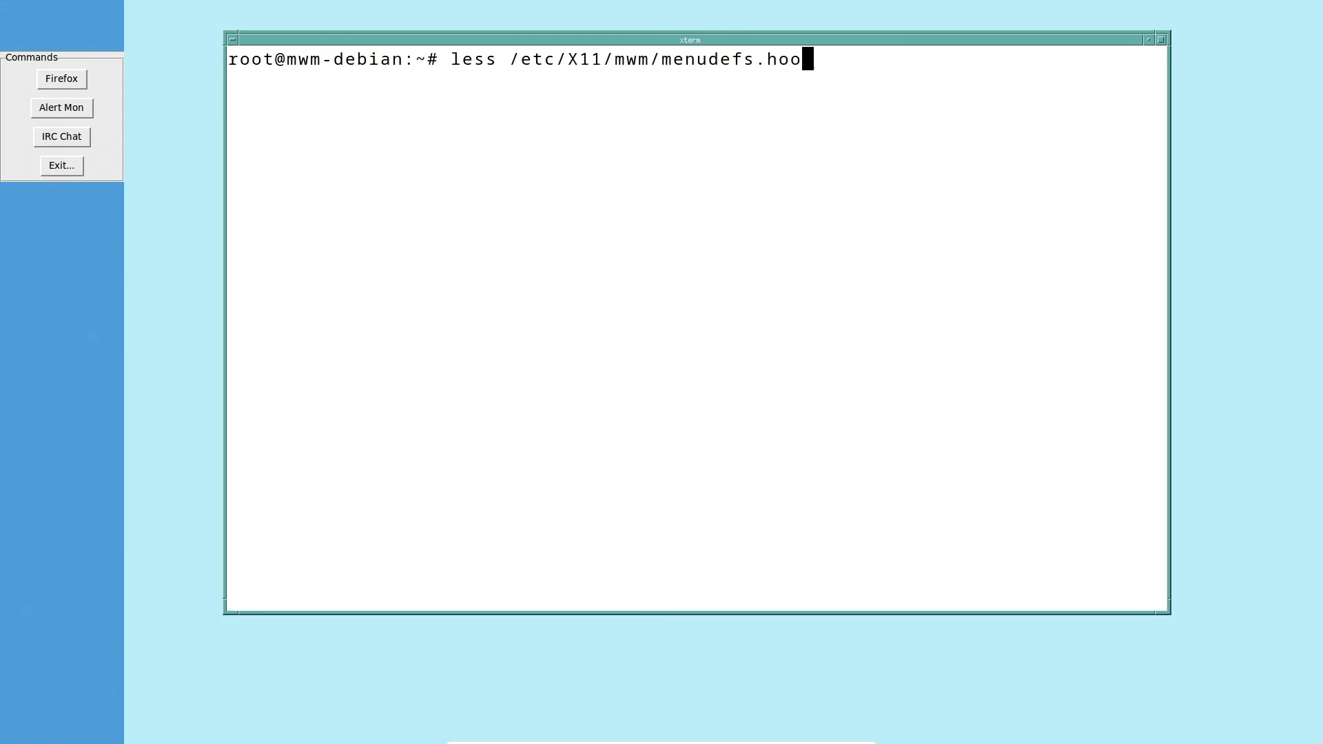
pyautogui.press('BackSpace')
pyautogui.write('w')
pyautogui.press('BackSpace')
pyautogui.press('BackSpace')
pyautogui.press('Tab')
pyautogui.press('Tab')
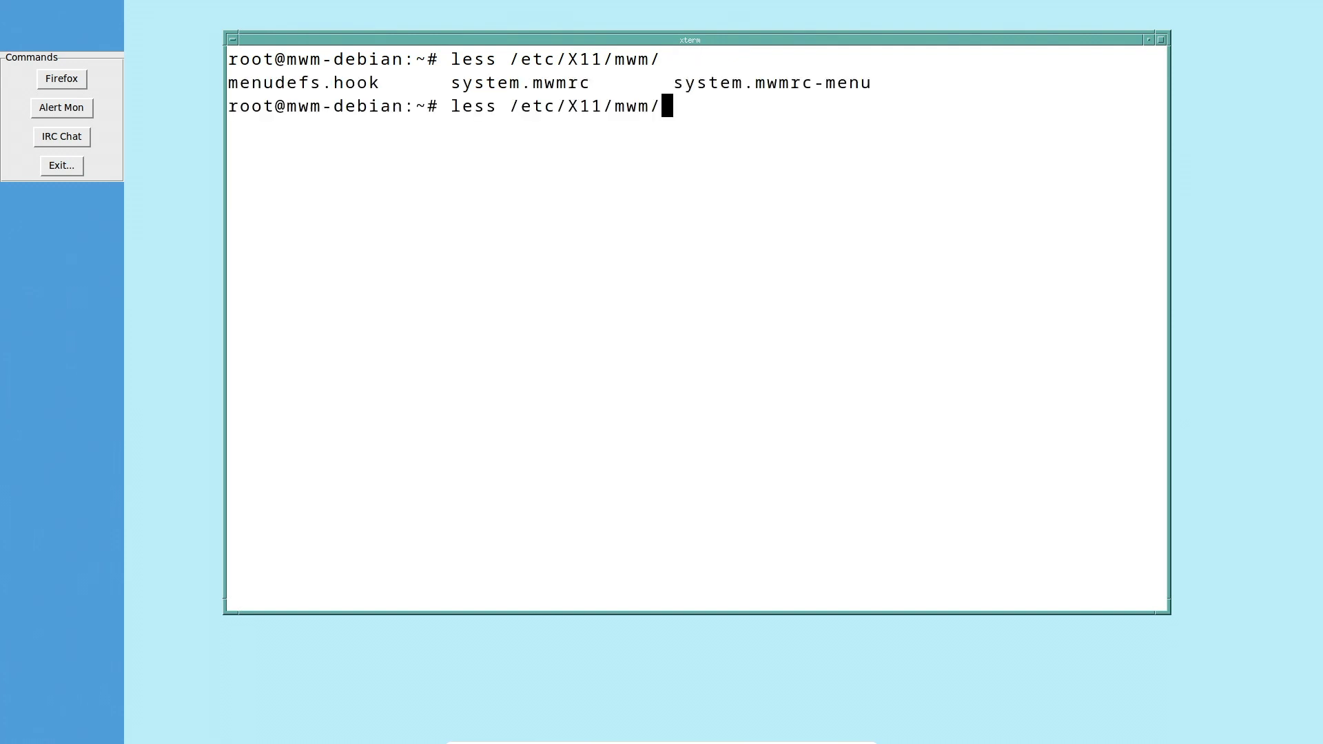
pyautogui.write('s')
pyautogui.press('Tab')
pyautogui.hotkey('ctrl', 'l')
pyautogui.press('Return')
# Read system.mwmrc down past DefaultRootMenu to DefaultWindowMenu, then quit the pager.
pyautogui.press('Down')
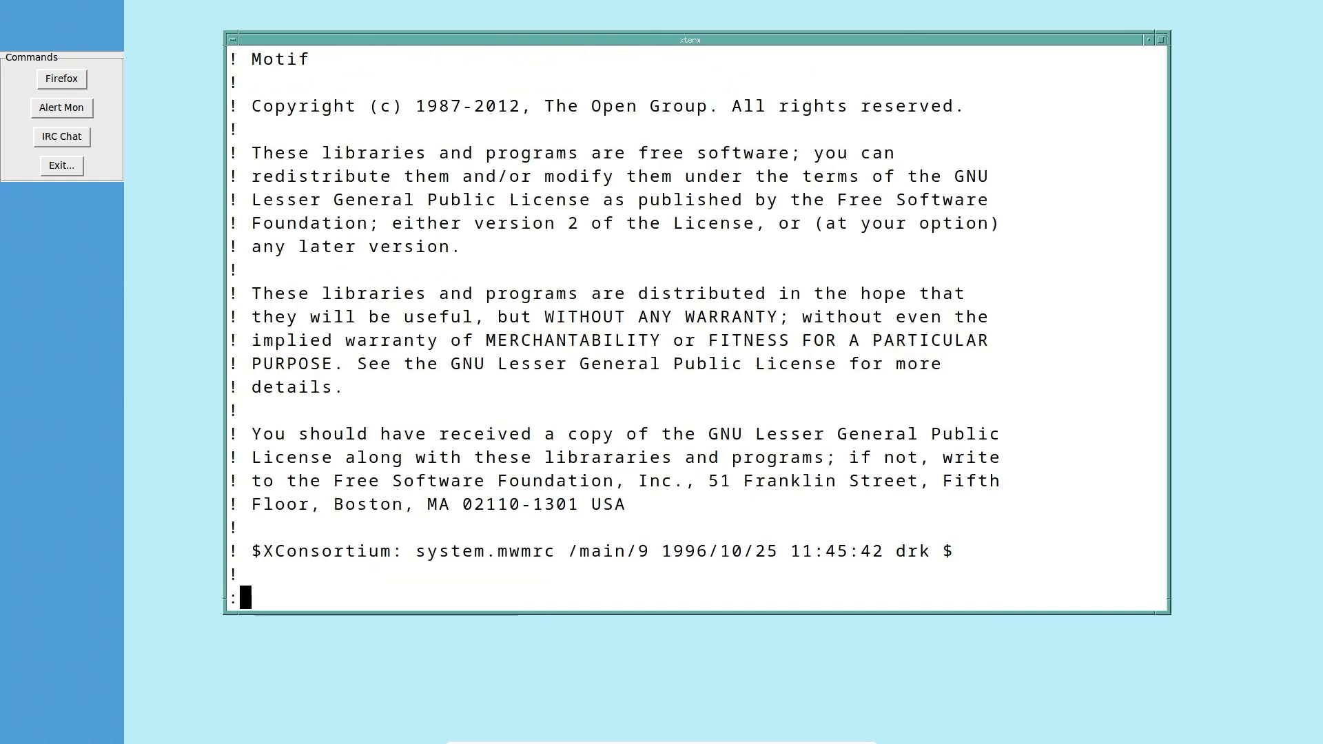
pyautogui.press('Down')
pyautogui.press('Down')
pyautogui.press('Down')
pyautogui.press('Down')
pyautogui.press('Down')
pyautogui.press('Down')
pyautogui.press('Down')
pyautogui.press('Down')
pyautogui.press('Down')
pyautogui.press('Down')
pyautogui.press('Down')
pyautogui.press('Down')
pyautogui.press('Down')
pyautogui.press('Down')
pyautogui.press('Down')
pyautogui.press('Down')
pyautogui.press('Down')
pyautogui.press('Down')
pyautogui.press('Down')
pyautogui.press('Down')
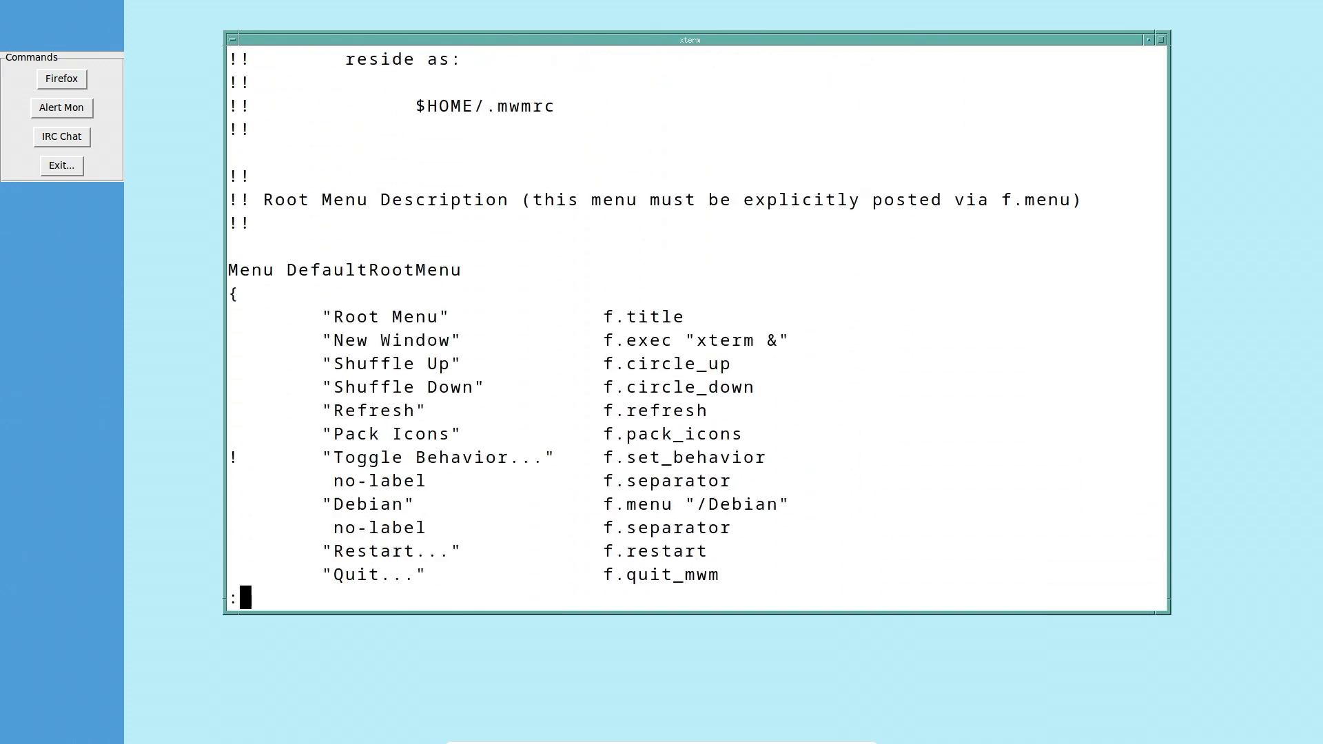
pyautogui.press('Down')
pyautogui.press('Down')
pyautogui.press('Down')
pyautogui.press('Down')
pyautogui.press('Down')
pyautogui.press('Down')
pyautogui.press('Down')
pyautogui.press('Down')
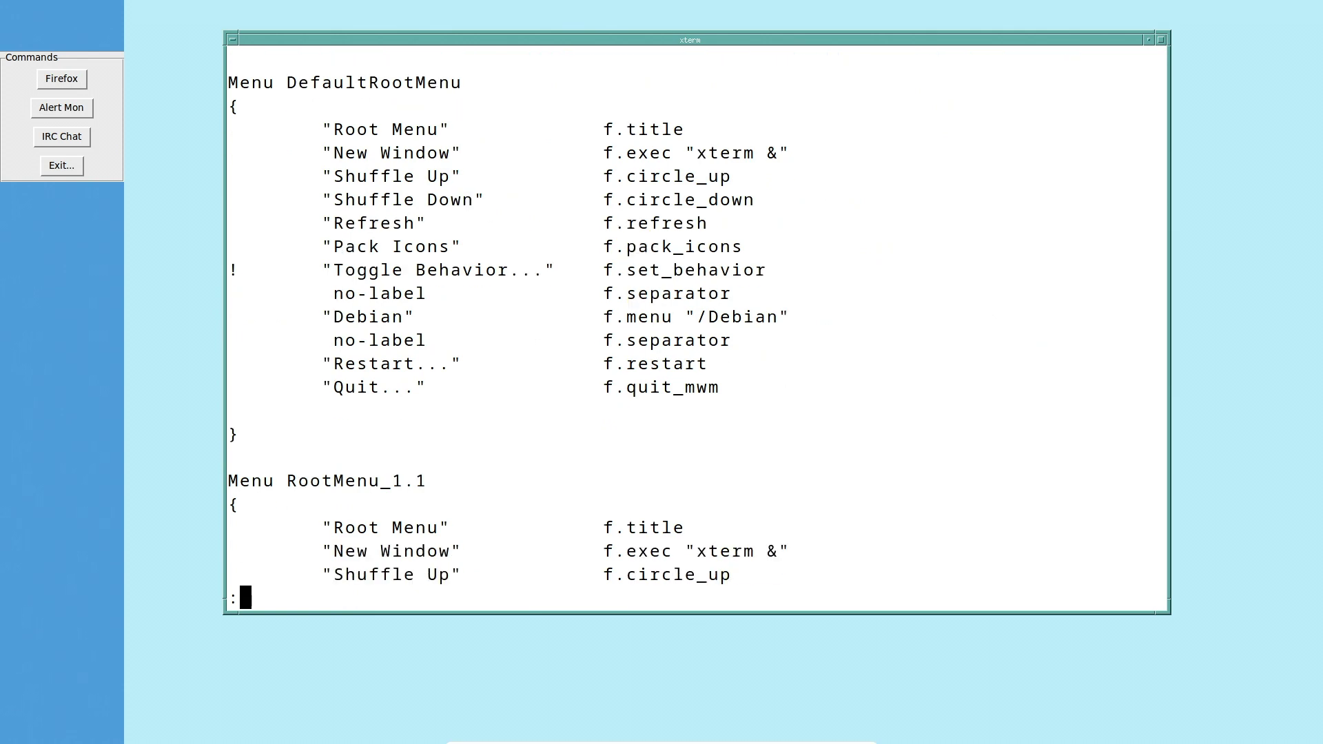
pyautogui.press('Down')
pyautogui.press('Down')
pyautogui.press('Down')
pyautogui.press('Down')
pyautogui.press('Down')
pyautogui.press('Down')
pyautogui.press('Down')
pyautogui.press('Down')
pyautogui.press('Down')
pyautogui.press('Down')
pyautogui.press('Down')
pyautogui.press('Down')
pyautogui.press('Down')
pyautogui.press('Down')
pyautogui.press('Down')
pyautogui.press('Down')
pyautogui.press('Down')
pyautogui.press('Down')
pyautogui.press('Down')
pyautogui.press('Down')
pyautogui.press('Down')
pyautogui.press('Down')
pyautogui.press('Down')
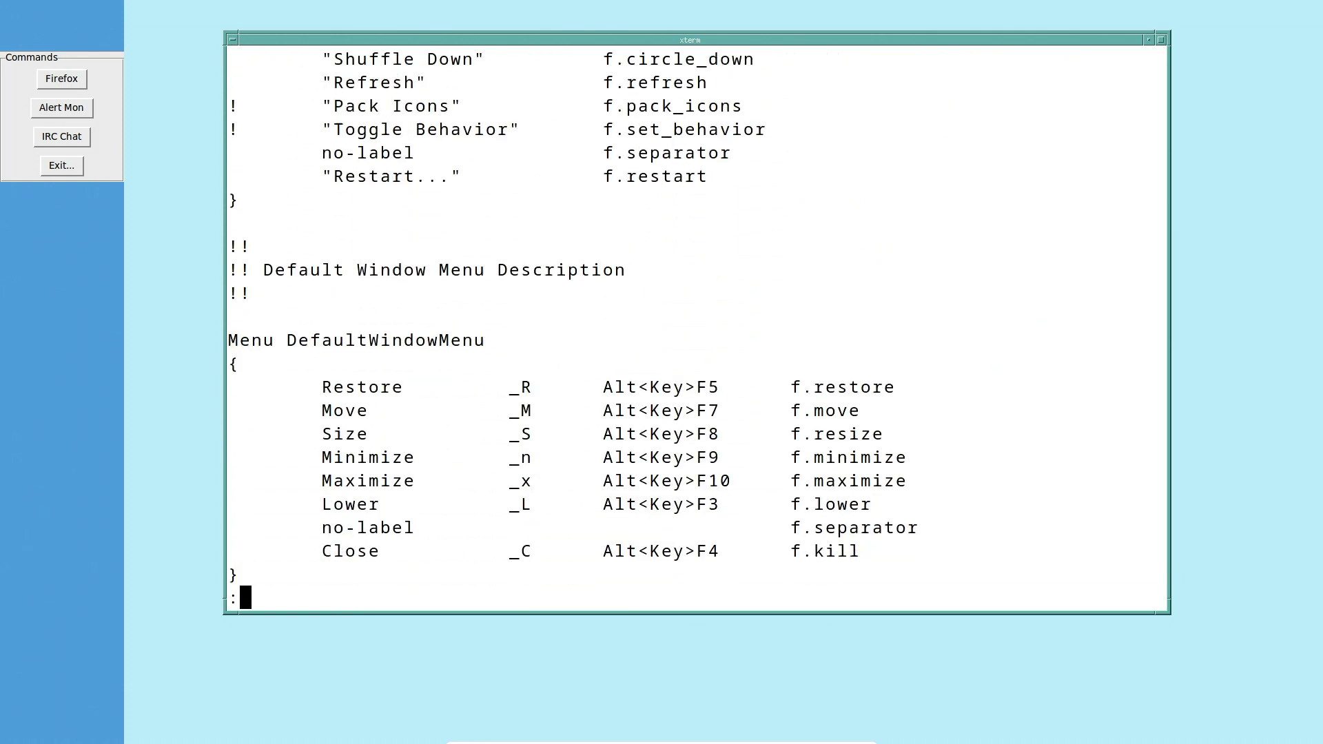
pyautogui.press('q')
# Recall the previous command to view .mwmrc, then quit the pager.
pyautogui.press('Up')
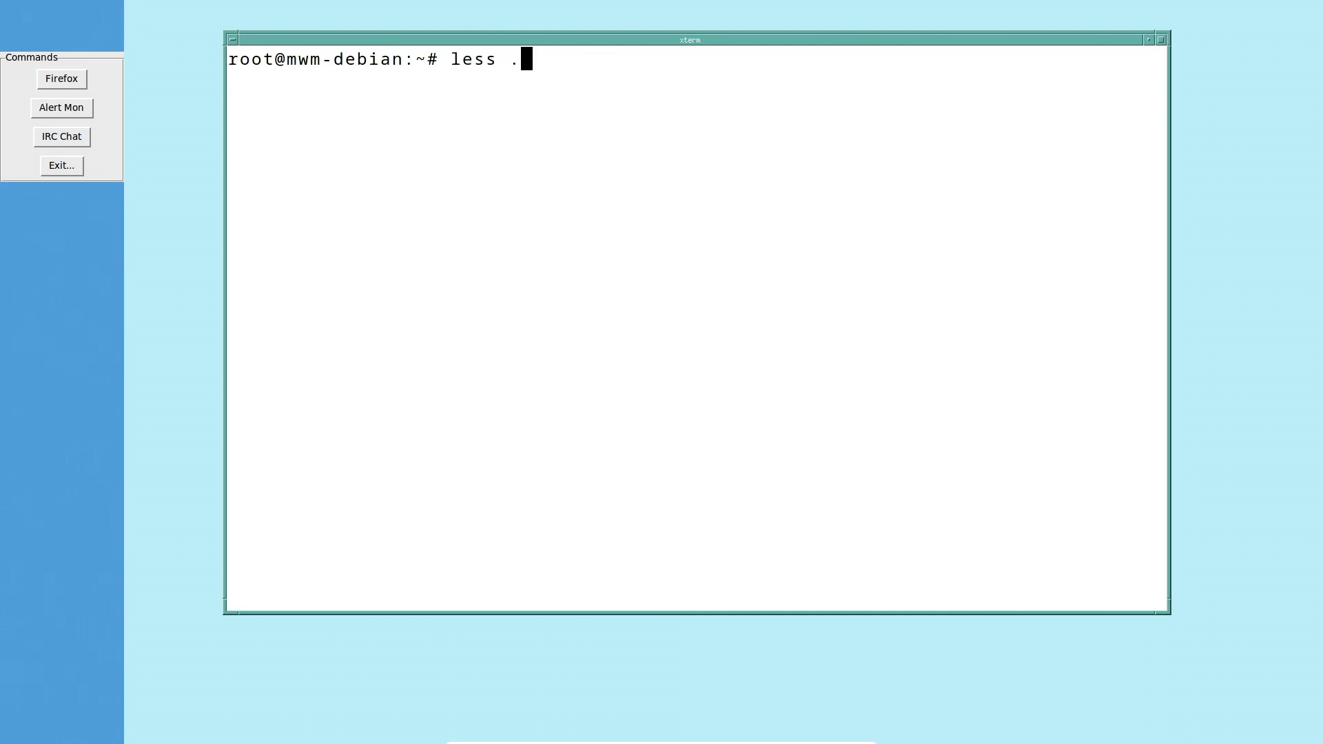
pyautogui.press('Return')
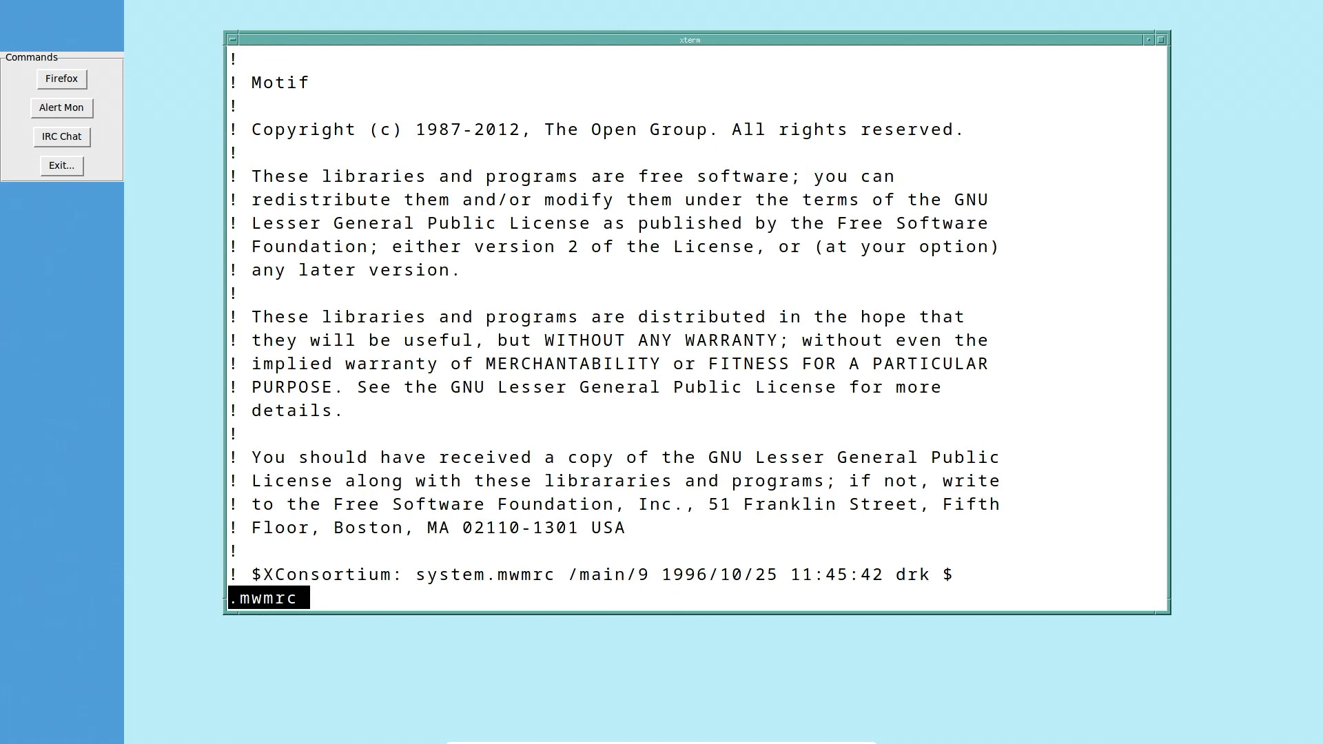
pyautogui.press('q')
pyautogui.moveTo(498, 61); pyautogui.dragTo(620, 59)
pyautogui.click(516, 61)
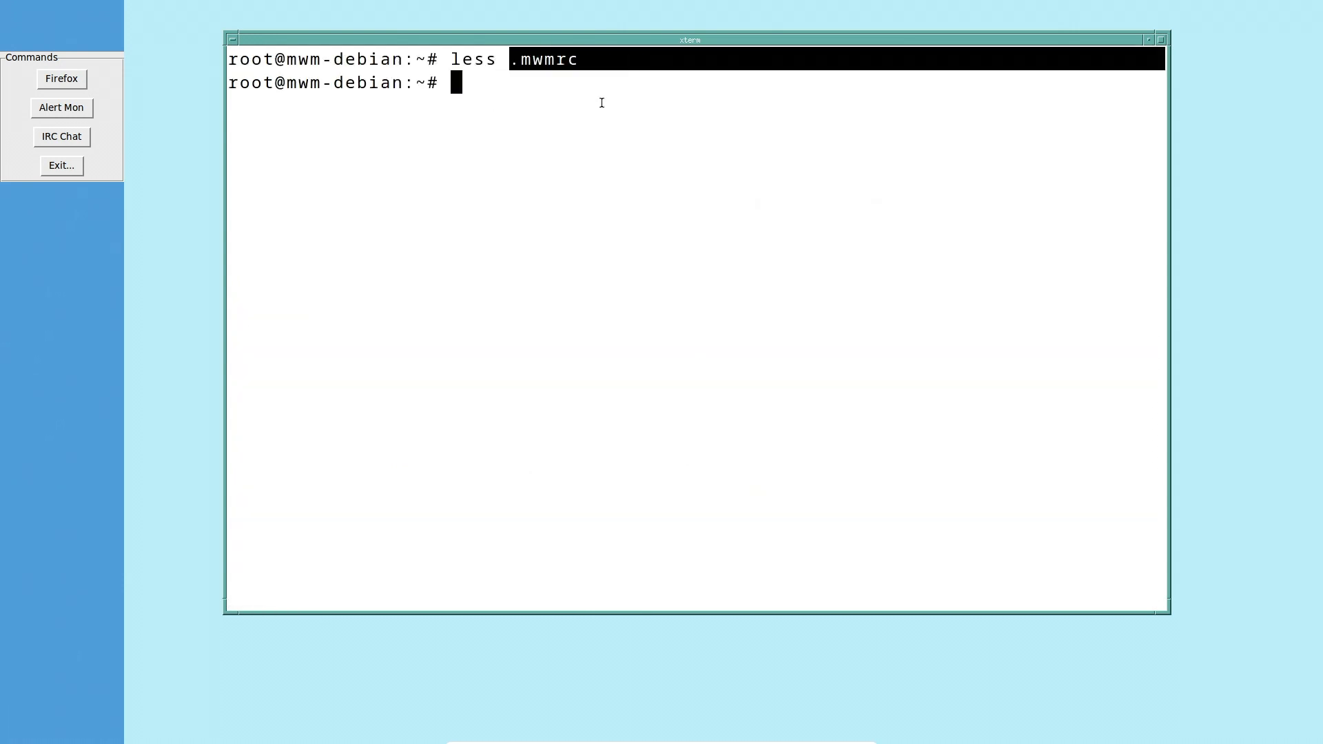
# View .mwmrc in less down to the New Window entry running xterm at size 18.
pyautogui.write('less .mwmrc')
pyautogui.hotkey('ctrl', 'l')
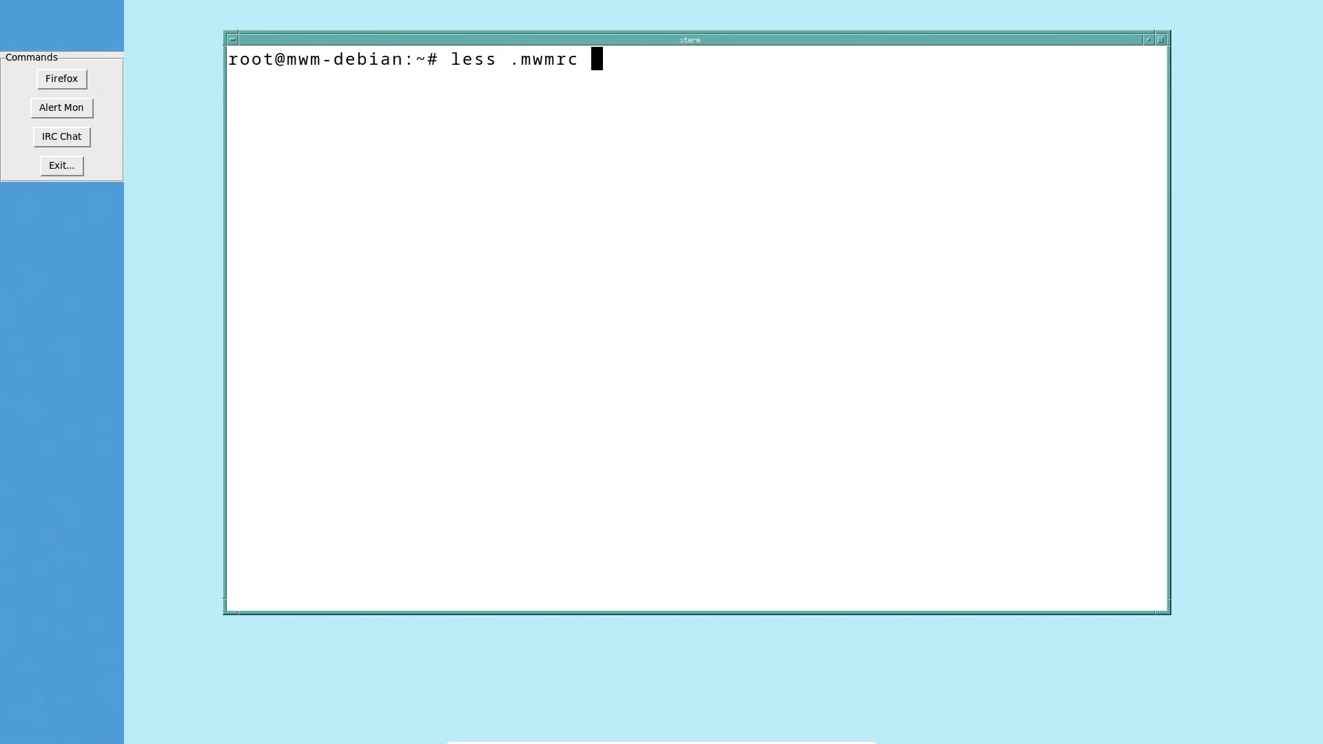
pyautogui.press('Return')
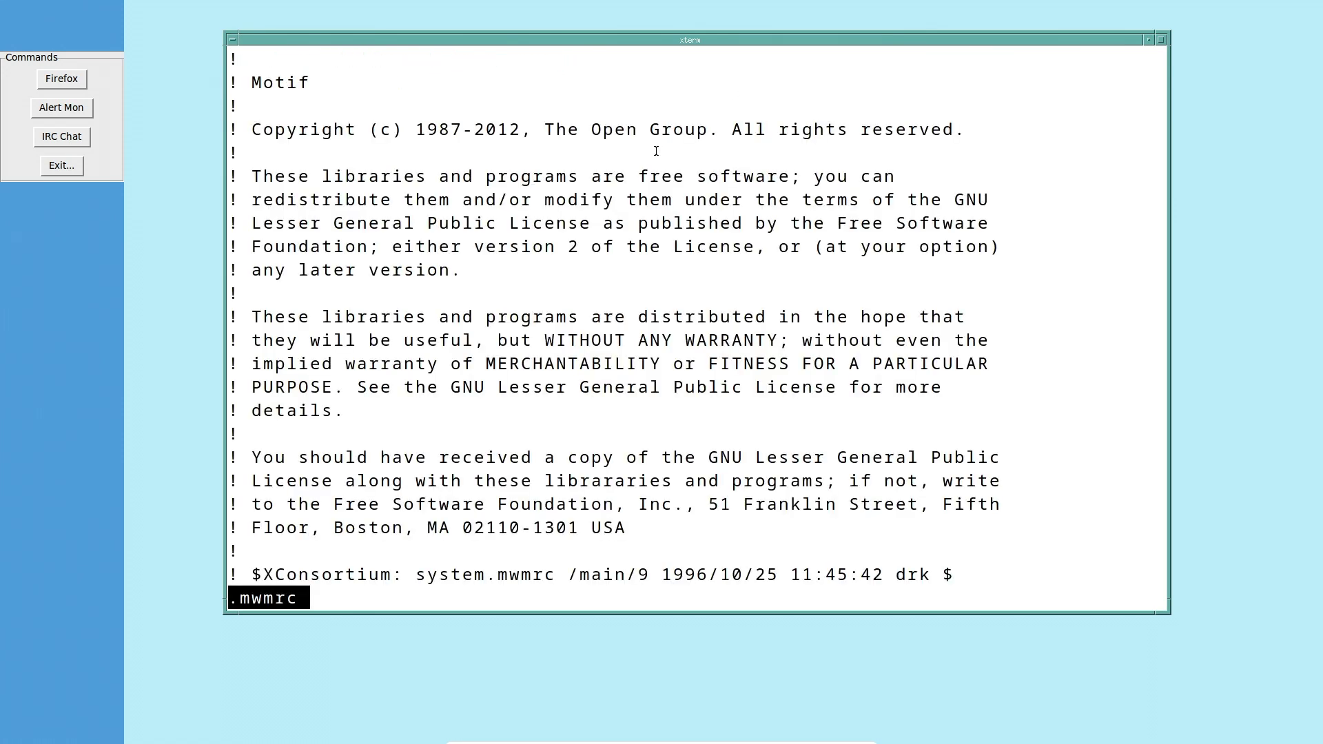
pyautogui.press('Down')
pyautogui.press('Down')
pyautogui.press('Down')
pyautogui.press('Down')
pyautogui.press('Down')
pyautogui.press('Down')
pyautogui.press('Down')
pyautogui.press('Down')
pyautogui.press('Down')
pyautogui.press('Down')
pyautogui.press('Down')
pyautogui.press('Down')
pyautogui.press('Down')
pyautogui.press('Down')
pyautogui.press('Down')
pyautogui.press('Down')
pyautogui.press('Down')
pyautogui.press('Down')
pyautogui.press('Down')
pyautogui.press('Down')
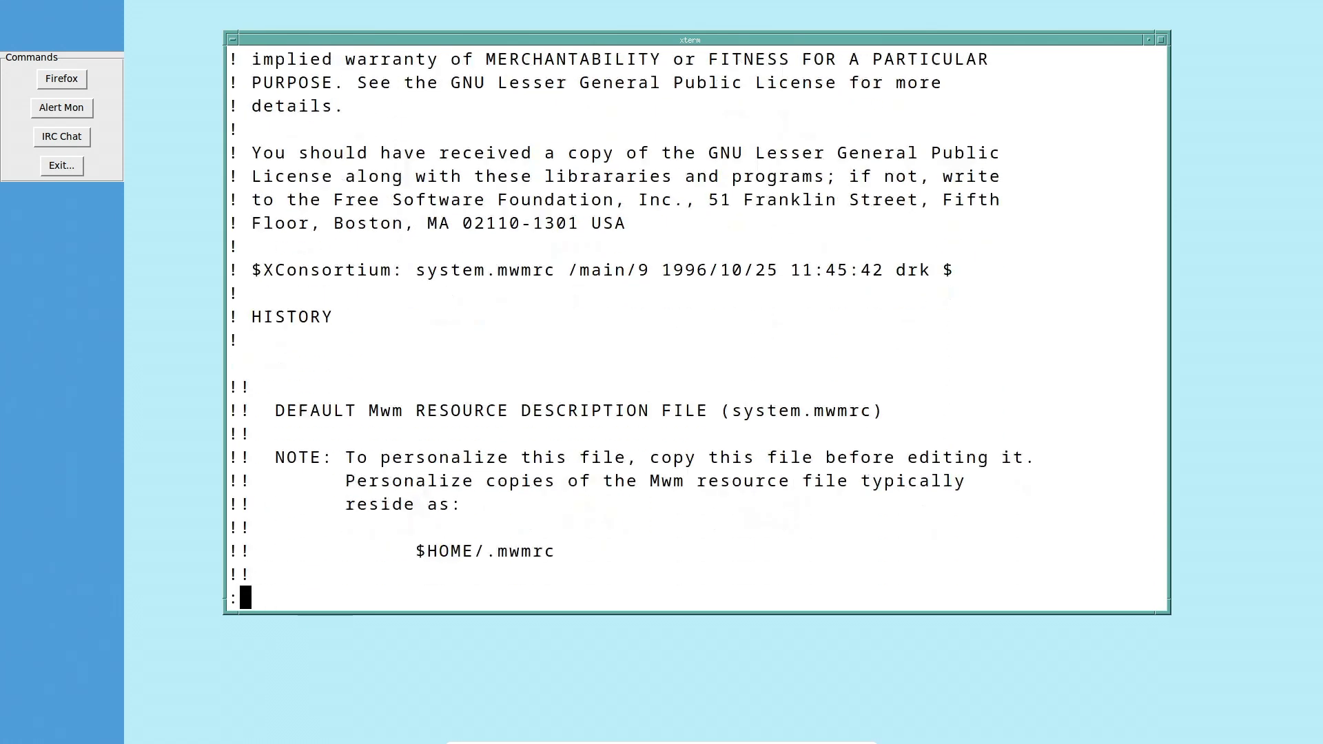
pyautogui.press('Down')
pyautogui.press('Down')
pyautogui.press('Down')
pyautogui.press('Down')
pyautogui.press('Down')
pyautogui.press('Down')
pyautogui.press('Down')
pyautogui.press('Down')
pyautogui.press('Down')
pyautogui.press('Down')
pyautogui.press('Down')
pyautogui.press('Down')
pyautogui.press('Down')
pyautogui.press('Down')
pyautogui.press('Down')
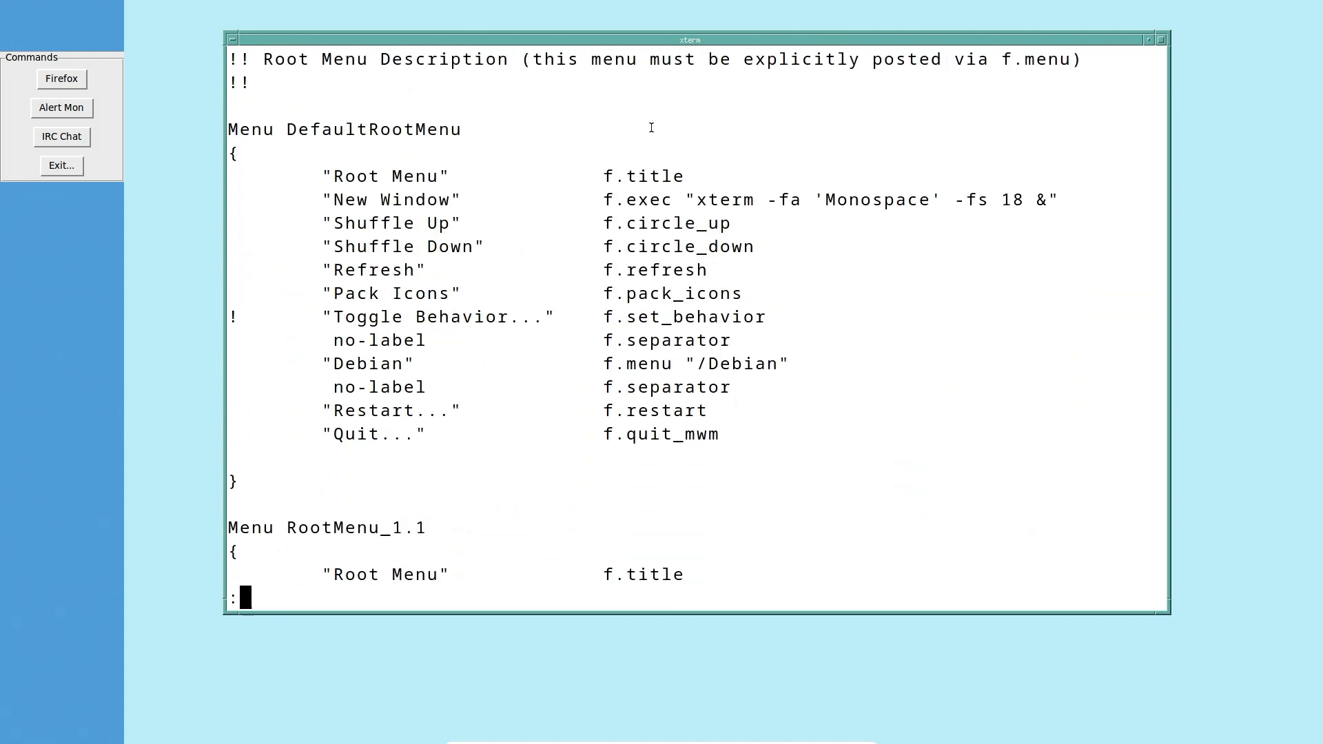
pyautogui.moveTo(687, 200); pyautogui.dragTo(1053, 198)
pyautogui.press('q')
pyautogui.write('nano ,')
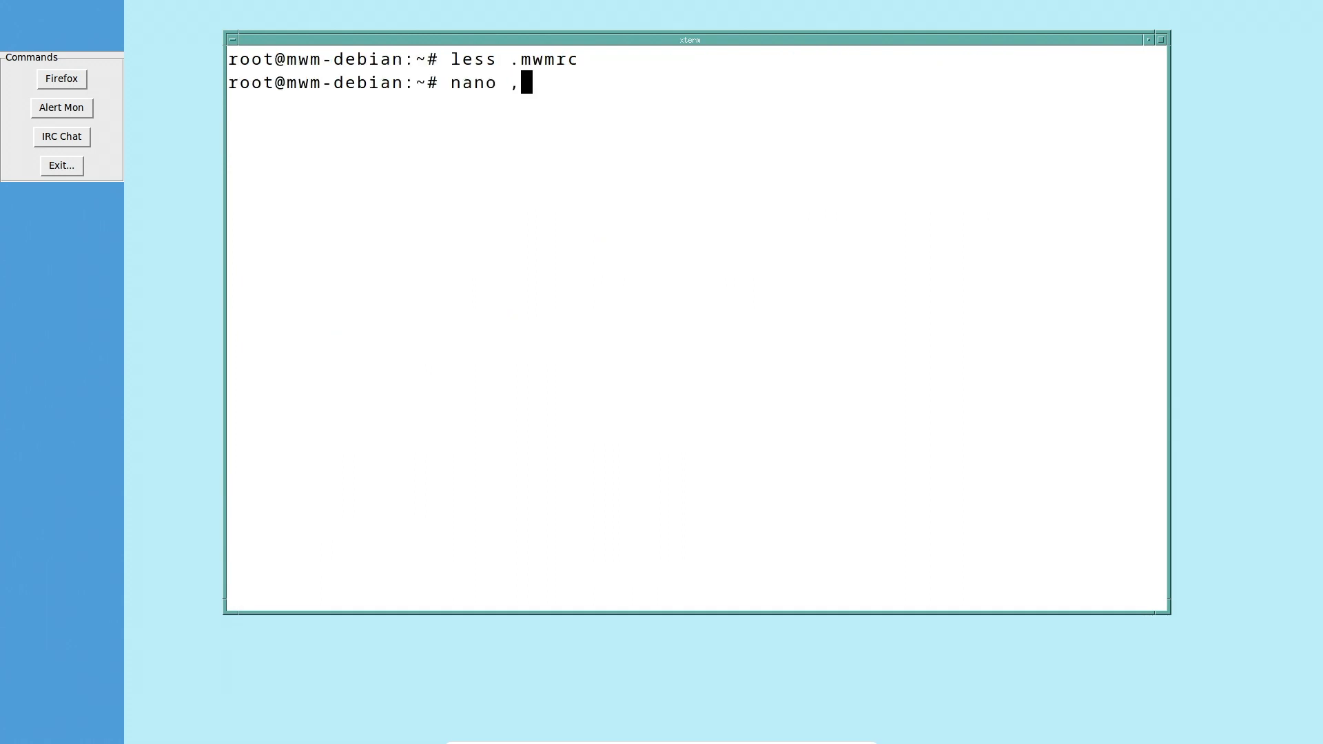
# Open .mwmrc in nano and move to the New Window line.
pyautogui.press('BackSpace')
pyautogui.press('BackSpace')
pyautogui.press('BackSpace')
pyautogui.write('.mw')
pyautogui.press('Tab')
pyautogui.press('Return')
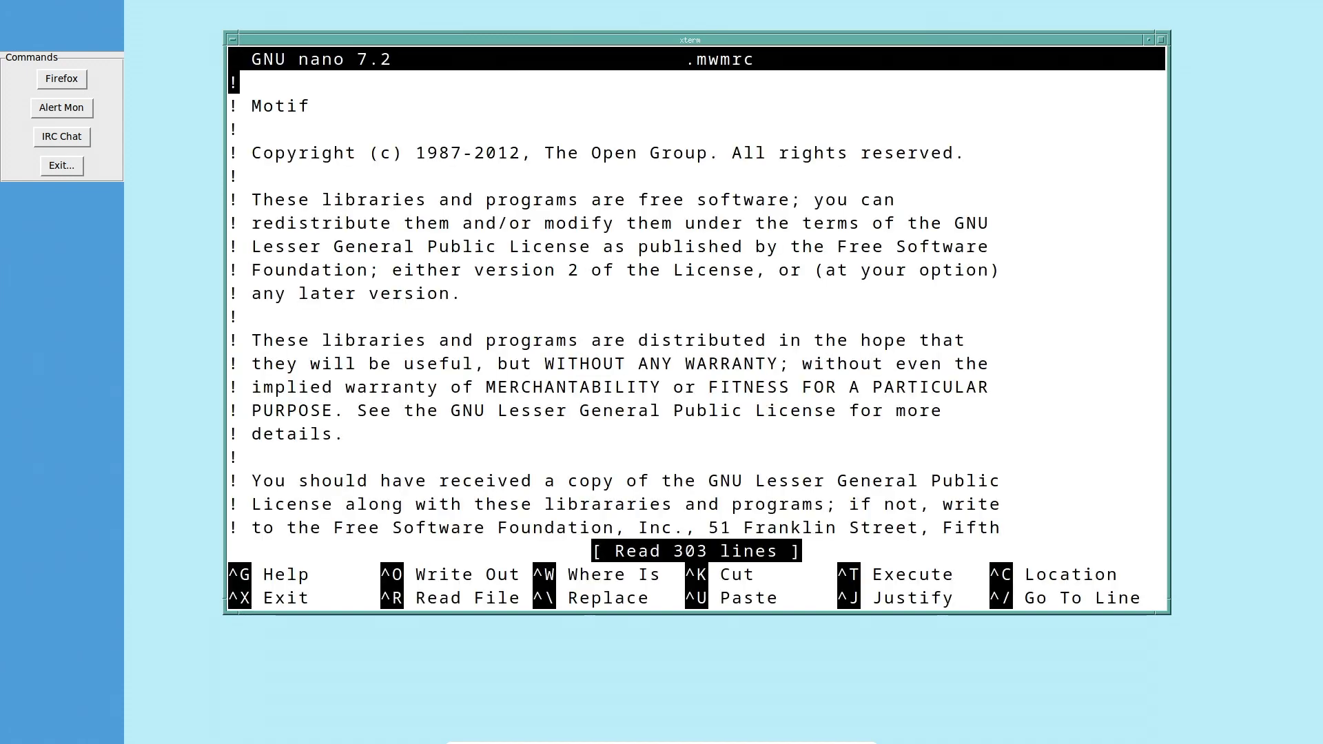
pyautogui.press('Down')
pyautogui.press('Down')
pyautogui.press('Down')
pyautogui.press('Down')
pyautogui.press('Down')
pyautogui.press('Down')
pyautogui.press('Down')
pyautogui.press('Down')
pyautogui.press('Down')
pyautogui.press('Down')
pyautogui.press('Down')
pyautogui.press('Down')
pyautogui.press('Down')
pyautogui.press('Down')
pyautogui.press('Down')
pyautogui.press('Down')
pyautogui.press('Down')
pyautogui.press('Down')
pyautogui.press('Down')
pyautogui.press('Down')
pyautogui.press('Down')
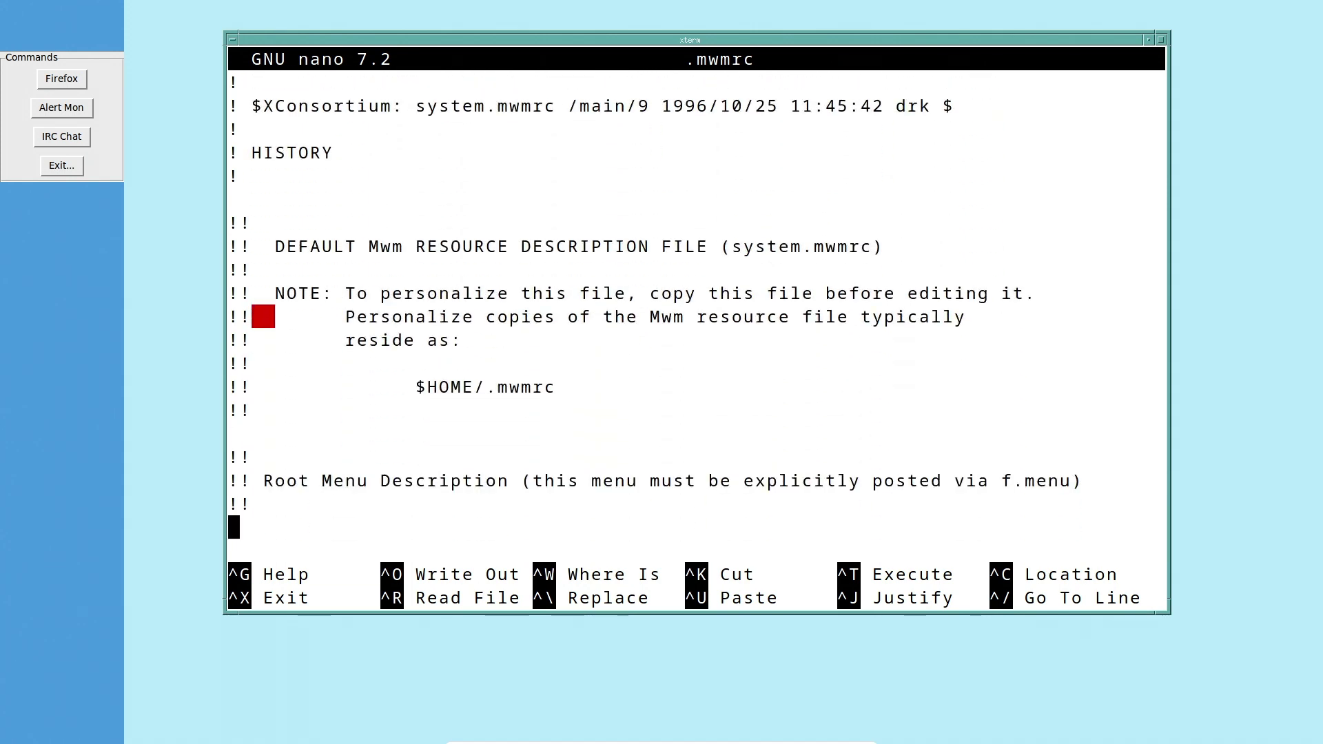
# Change the New Window font size from -fs 18 to 8, save, exit nano and close the terminal.
pyautogui.press('Down')
pyautogui.press('Down')
pyautogui.press('Down')
pyautogui.press('Down')
pyautogui.press('Down')
pyautogui.press('Down')
pyautogui.press('Down')
pyautogui.press('Down')
pyautogui.press('Down')
pyautogui.press('Down')
pyautogui.press('Down')
pyautogui.press('Down')
pyautogui.press('Down')
pyautogui.press('Down')
pyautogui.press('Down')
pyautogui.press('Down')
pyautogui.press('Down')
pyautogui.press('Up')
pyautogui.press('Up')
pyautogui.press('Up')
pyautogui.press('Up')
pyautogui.press('Up')
pyautogui.press('Up')
pyautogui.press('Up')
pyautogui.press('Up')
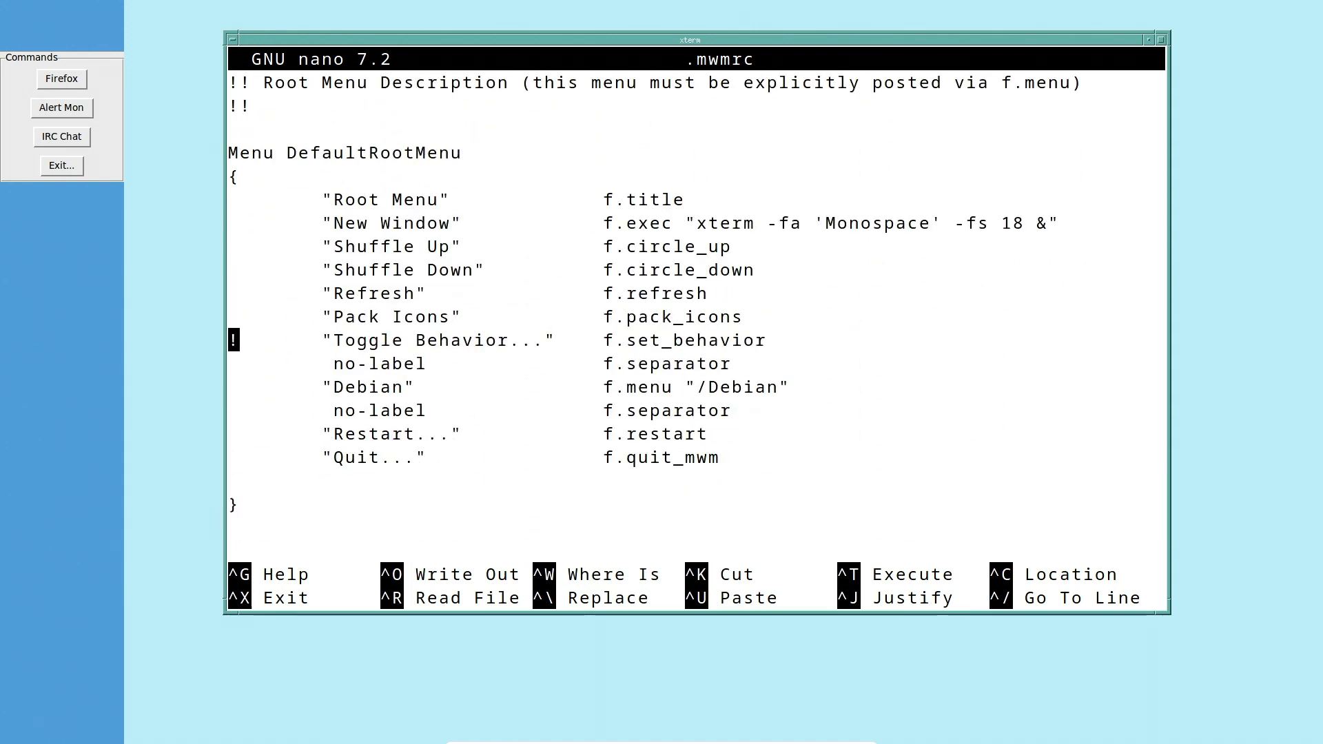
pyautogui.press('Up')
pyautogui.press('Up')
pyautogui.press('Up')
pyautogui.press('Up')
pyautogui.press('Up')
pyautogui.press('Down')
pyautogui.press('Left')
pyautogui.press('Left')
pyautogui.press('Left')
pyautogui.press('Left')
pyautogui.press('Left')
pyautogui.press('Left')
pyautogui.press('Left')
pyautogui.press('Left')
pyautogui.press('Left')
pyautogui.press('Right')
pyautogui.press('Right')
pyautogui.press('Right')
pyautogui.press('Right')
pyautogui.press('Right')
pyautogui.press('Left')
pyautogui.press('BackSpace')
pyautogui.hotkey('ctrl', 's')
pyautogui.hotkey('ctrl', 'x')
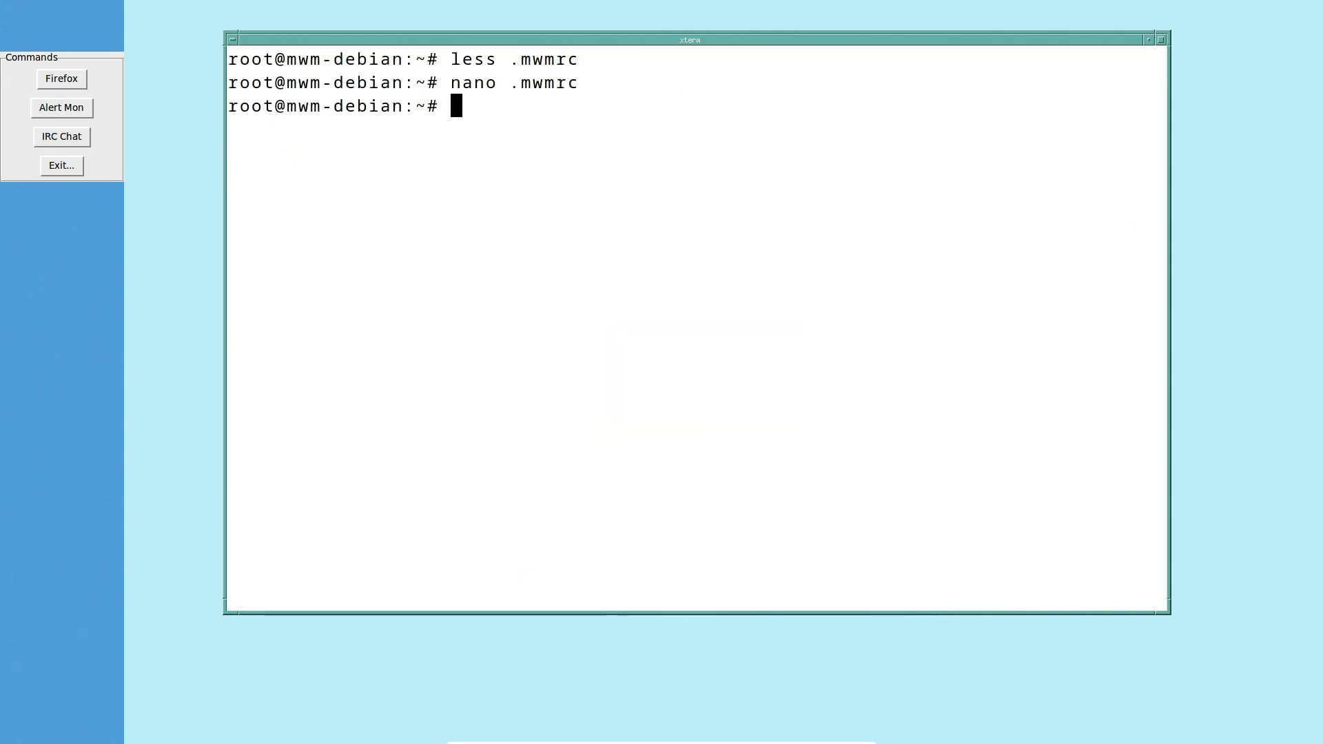
pyautogui.hotkey('ctrl', 'd')
pyautogui.click(604, 169)
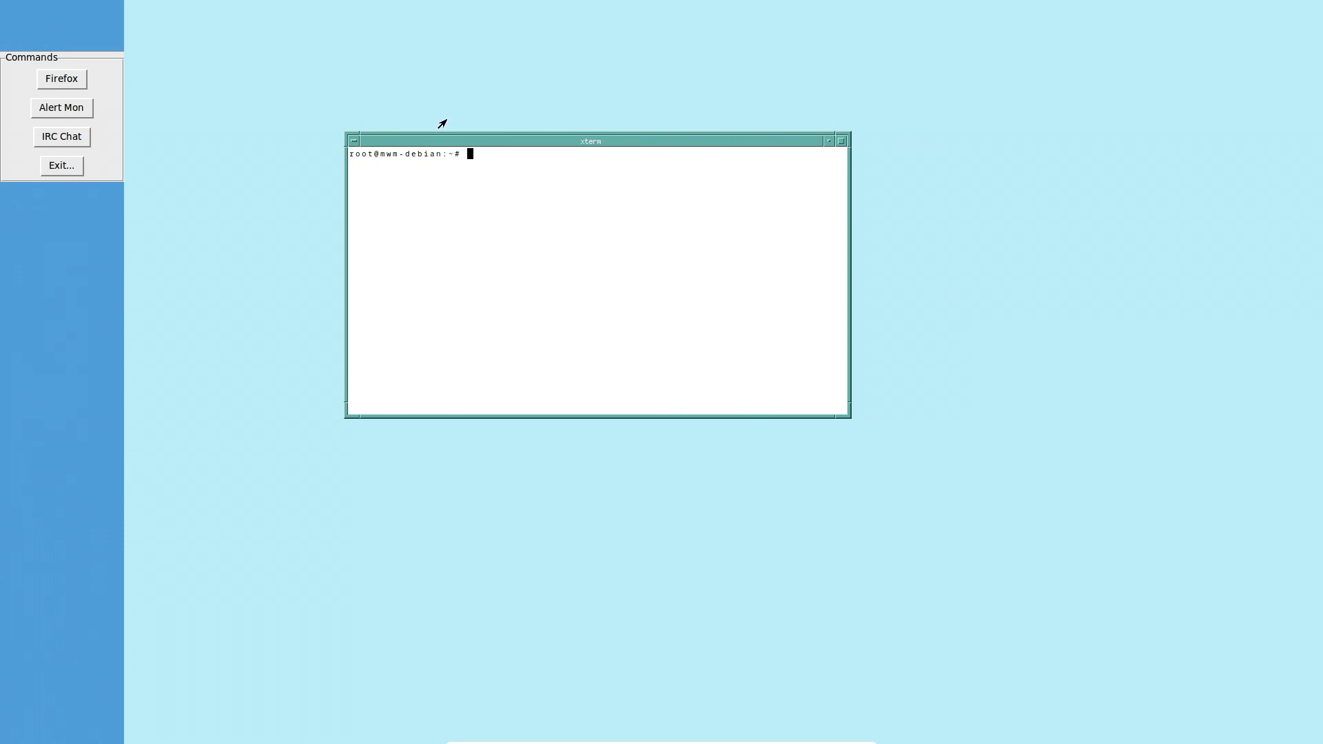
# Open Alert Monitoring, narrow and reposition it beside the terminal, then raise the terminal.
pyautogui.click(57, 110)
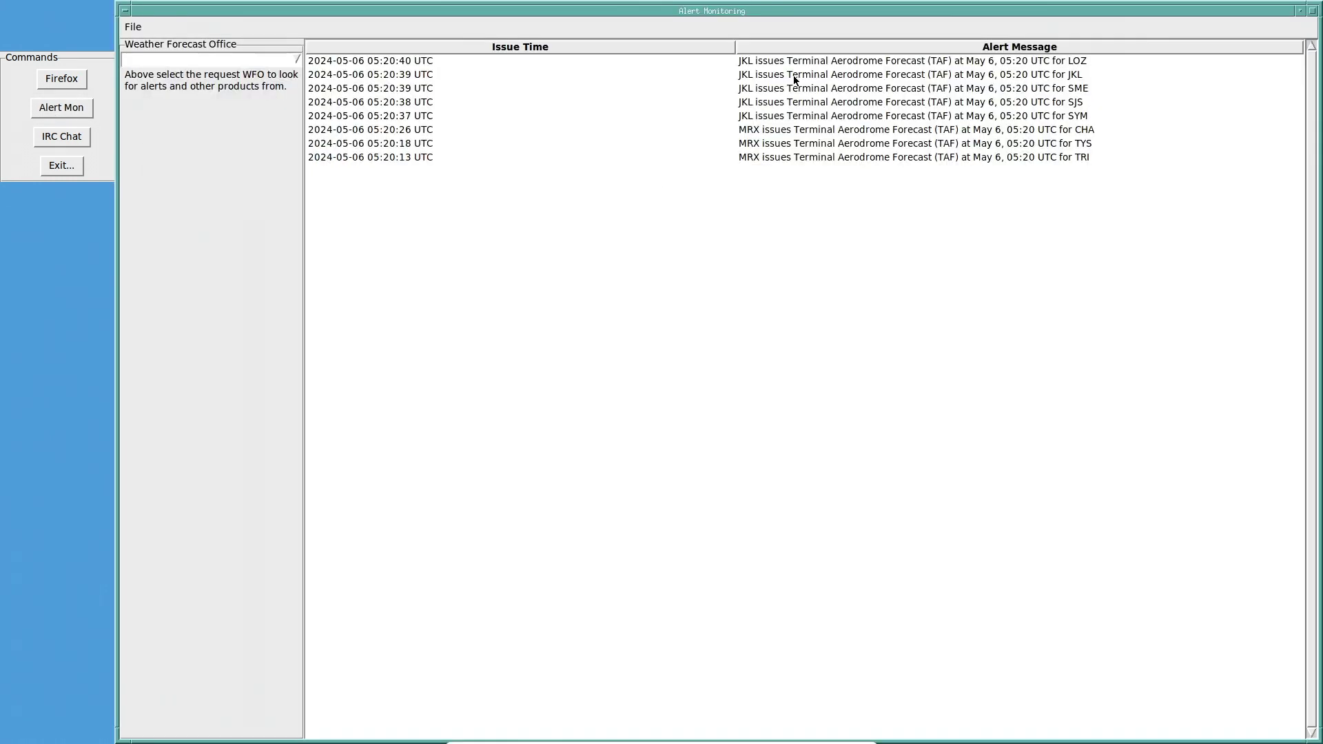
pyautogui.click(1312, 10)
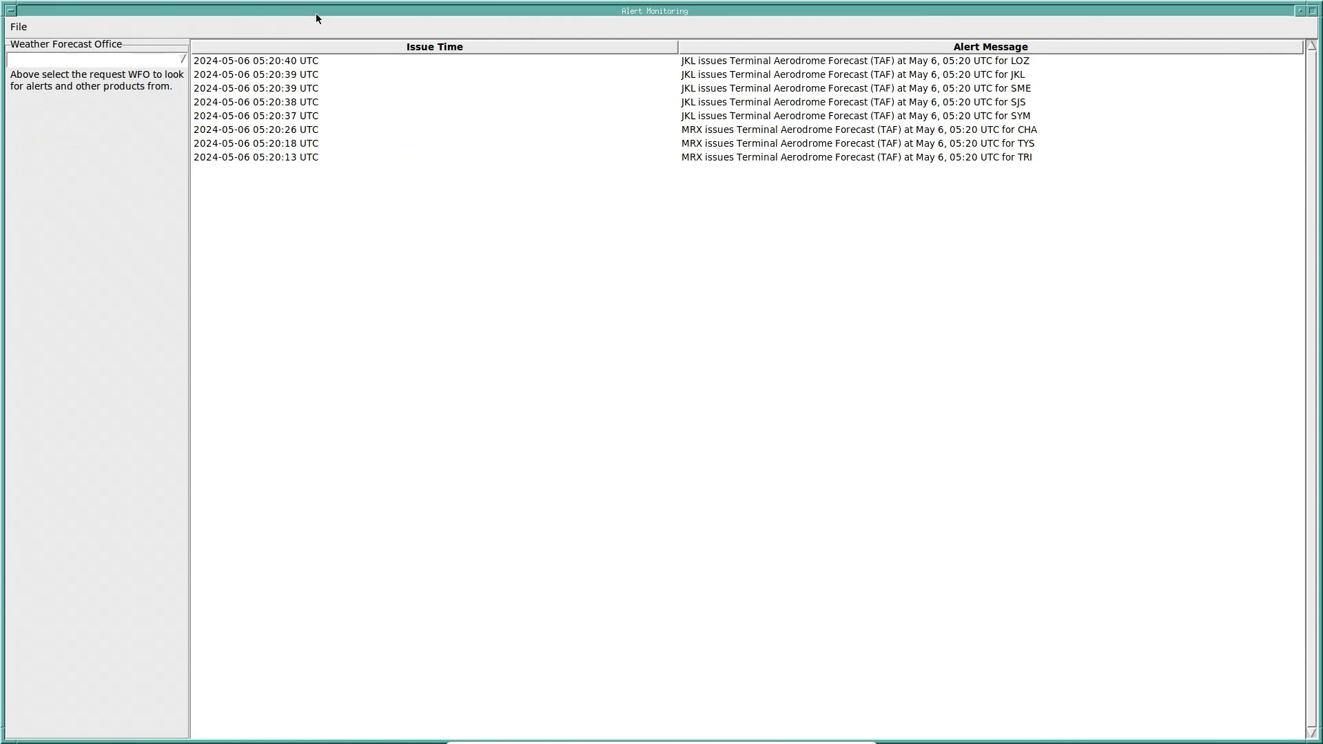
pyautogui.moveTo(315, 18); pyautogui.dragTo(236, 71)
pyautogui.moveTo(980, 96); pyautogui.dragTo(445, 88)
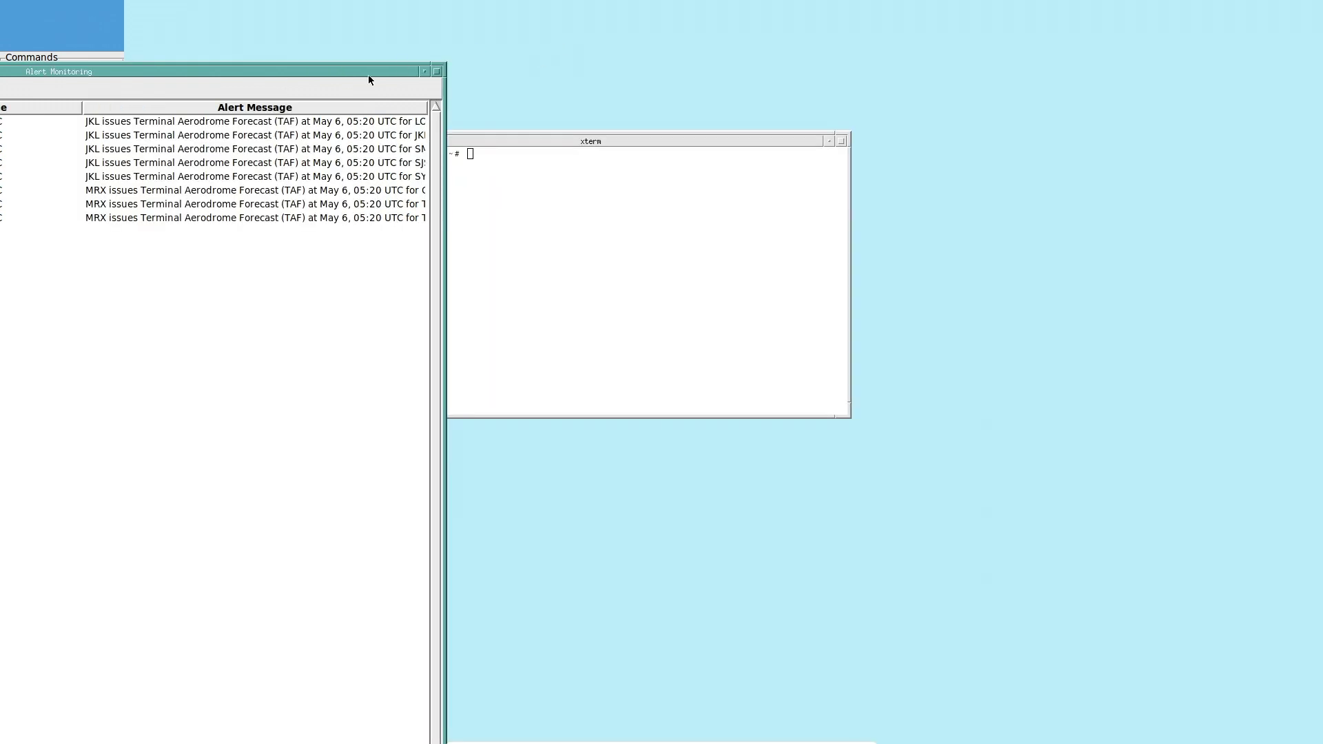
pyautogui.moveTo(360, 71); pyautogui.dragTo(659, 22)
pyautogui.click(843, 229)
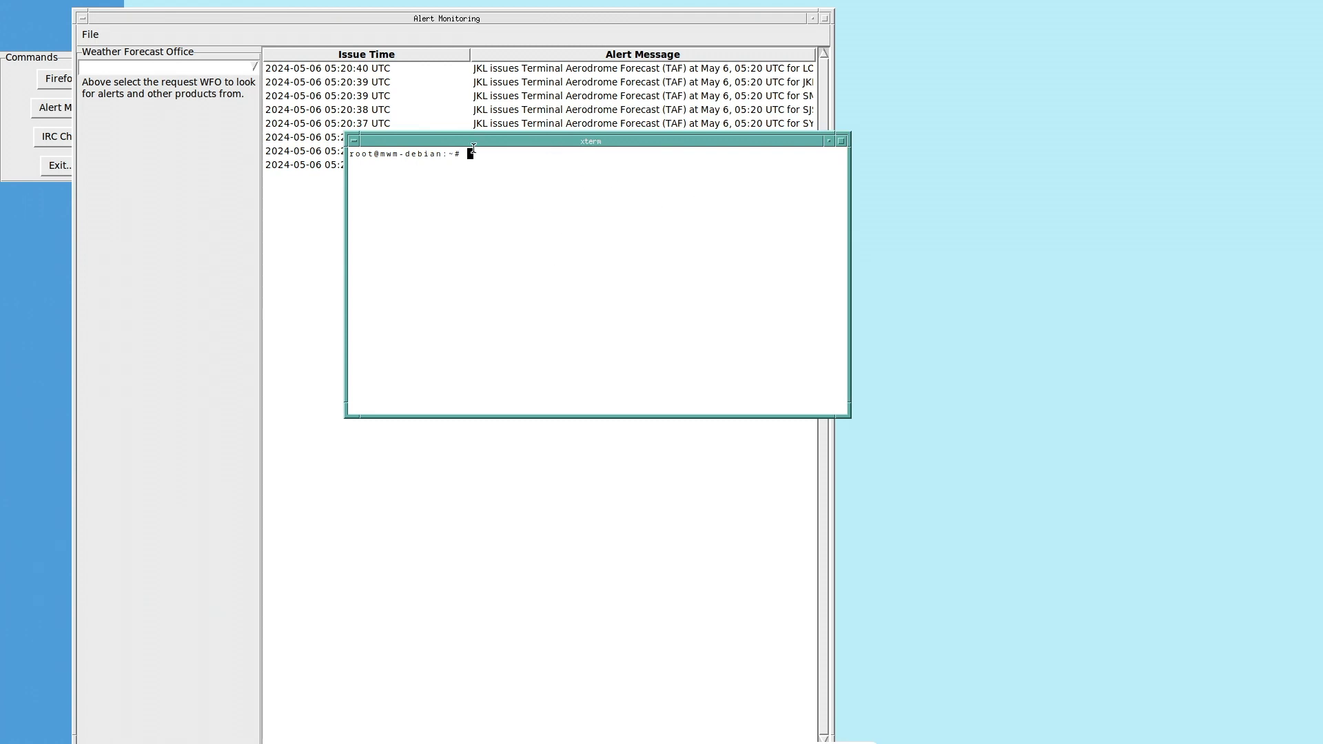
# Restart mwm from the Root Menu's Restart... entry and confirm with OK.
pyautogui.click(888, 176)
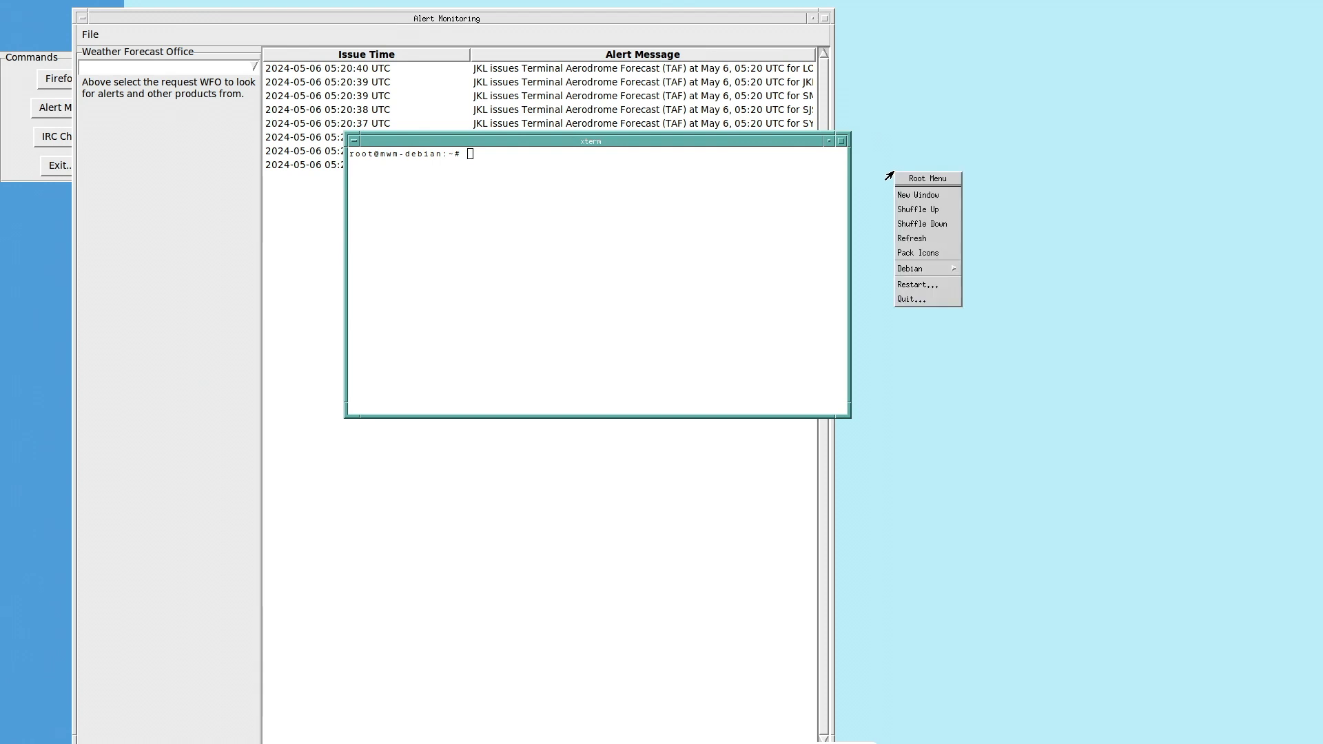
pyautogui.click(934, 285)
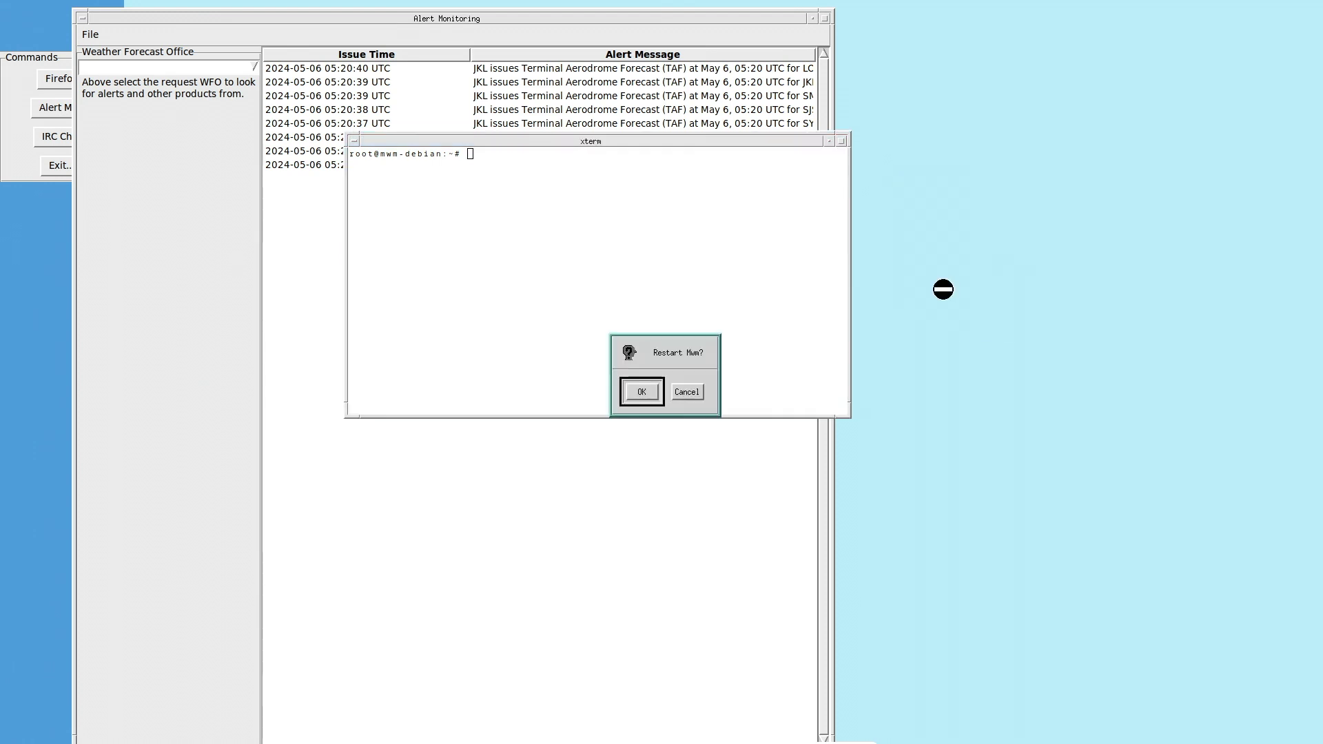
pyautogui.click(640, 393)
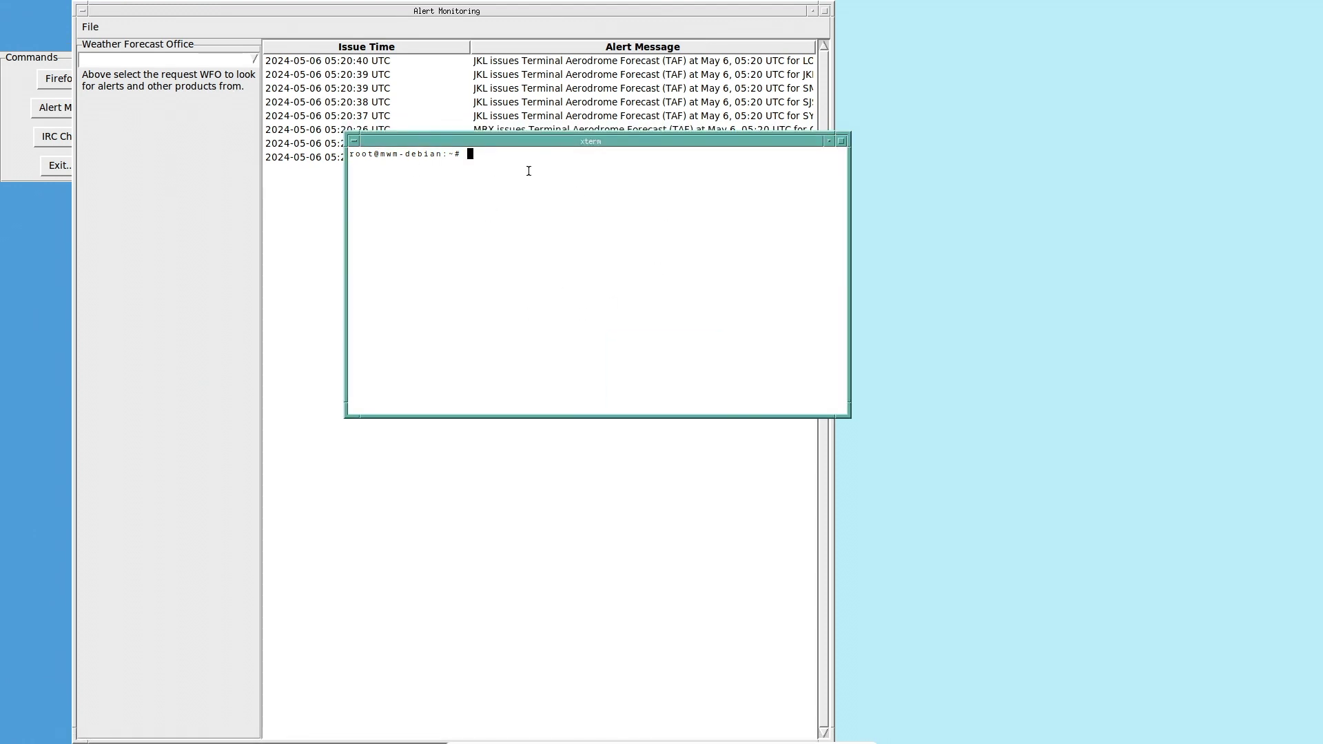
# Close the Alert Monitoring window via its window menu.
pyautogui.click(79, 12)
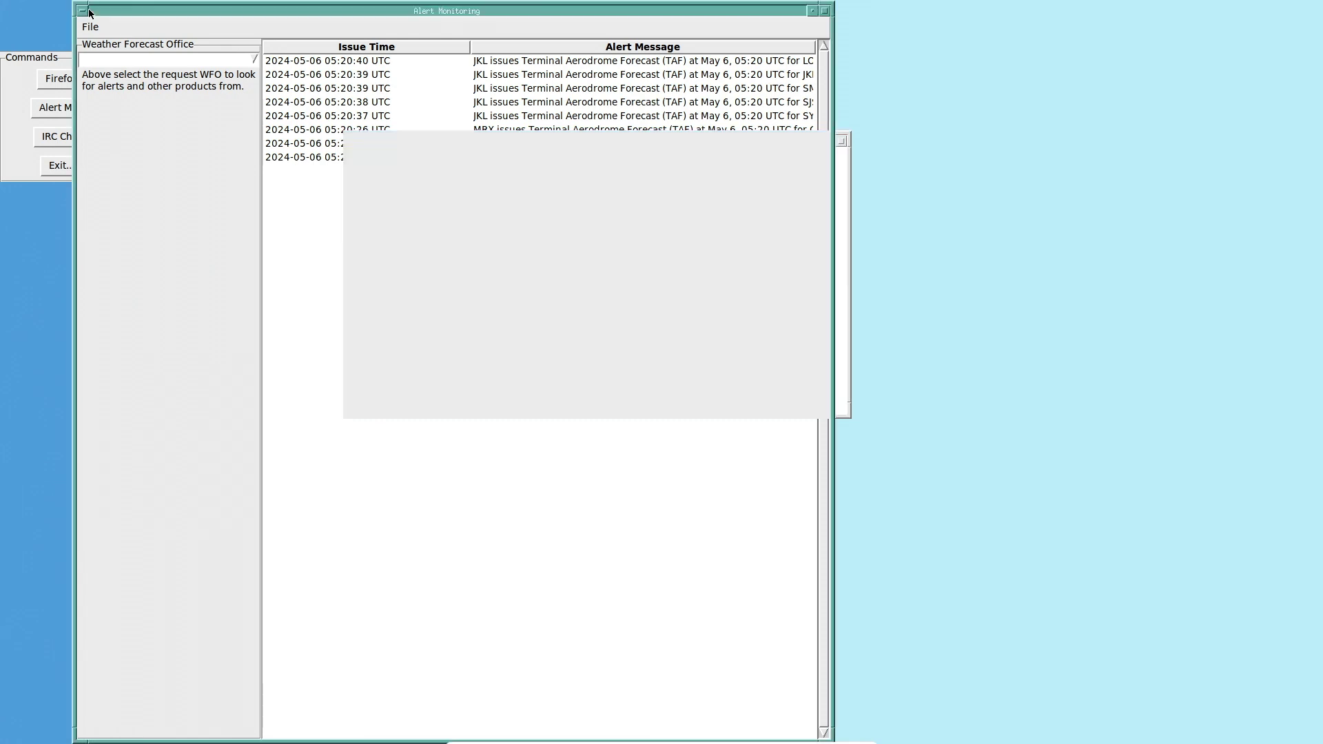
pyautogui.click(79, 12)
pyautogui.click(91, 113)
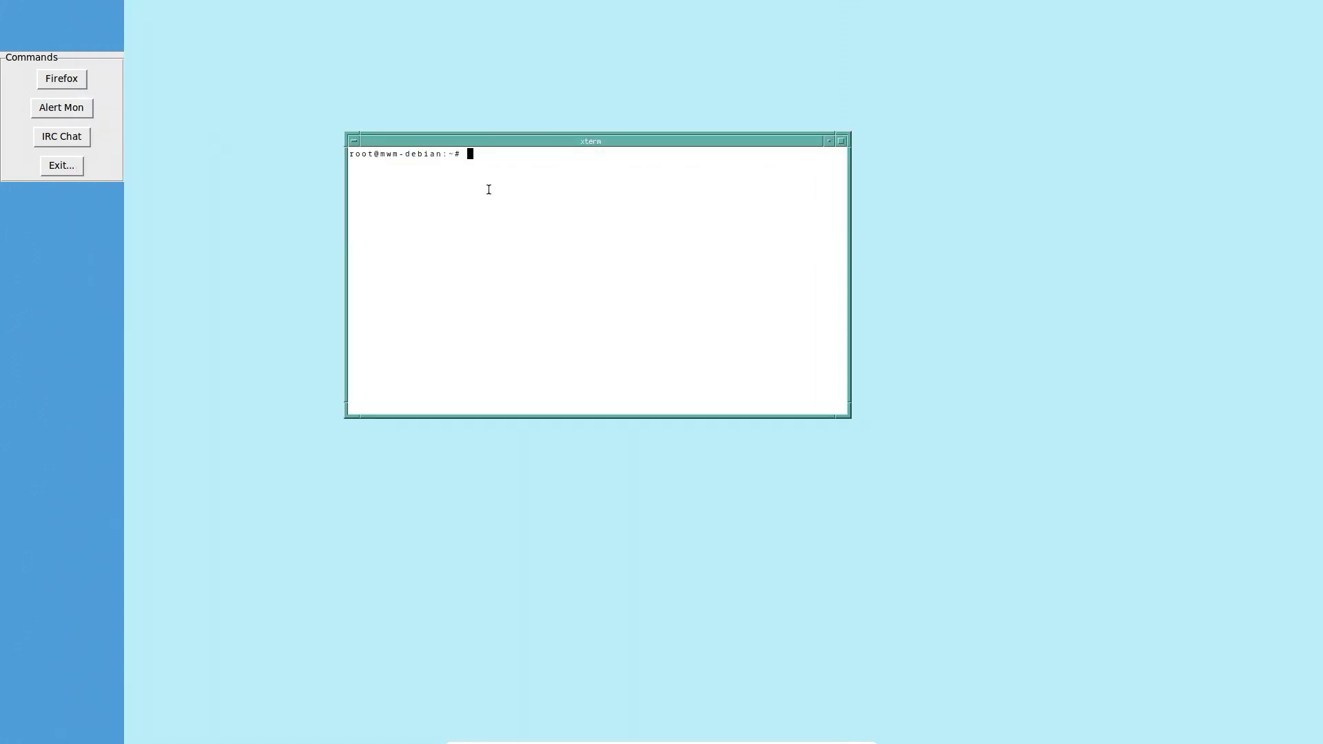
# Edit .mwmrc in nano to restore the New Window font size to -fs 18, then save and exit.
pyautogui.write('nano .mwmrc')
pyautogui.press('Return')
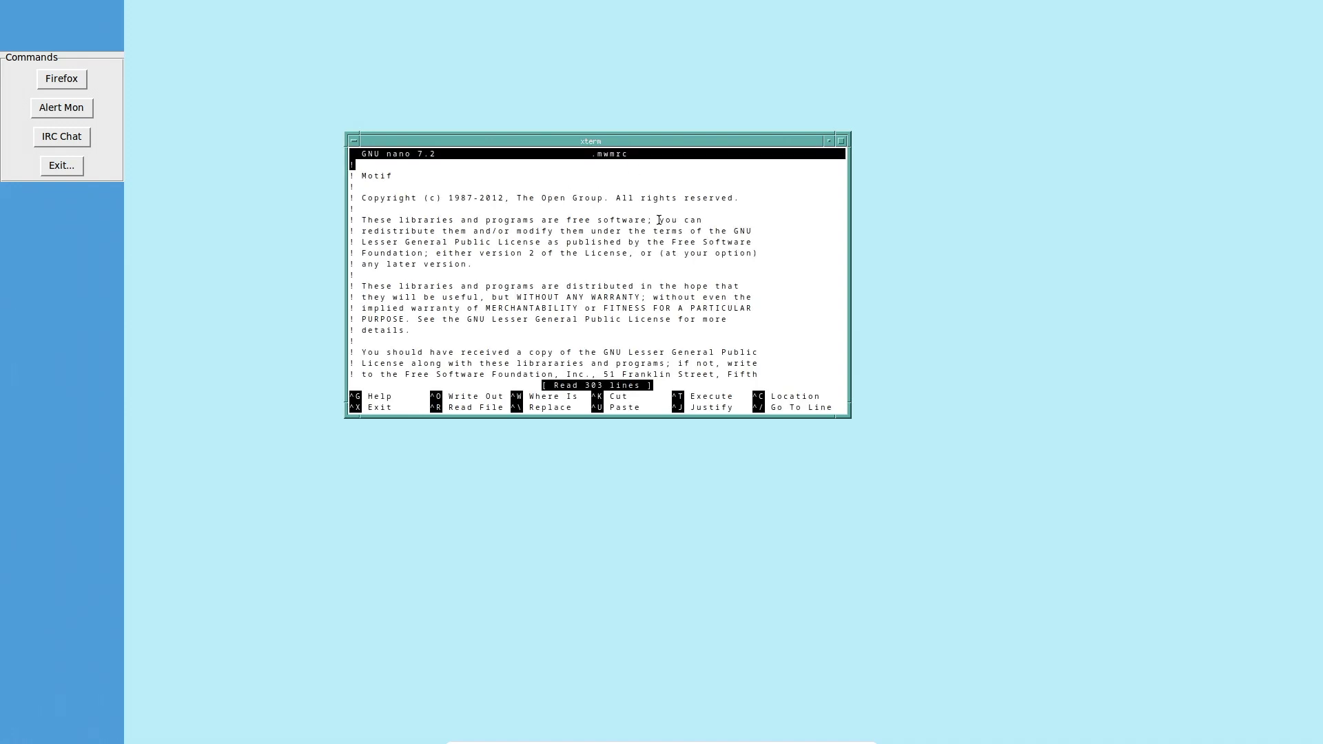
pyautogui.press('Down')
pyautogui.press('Down')
pyautogui.press('Down')
pyautogui.press('Down')
pyautogui.press('Down')
pyautogui.press('Down')
pyautogui.press('Down')
pyautogui.press('Down')
pyautogui.press('Down')
pyautogui.press('Down')
pyautogui.press('Down')
pyautogui.press('Down')
pyautogui.press('Down')
pyautogui.press('Down')
pyautogui.press('Down')
pyautogui.press('Down')
pyautogui.press('Down')
pyautogui.press('Down')
pyautogui.press('Down')
pyautogui.press('Down')
pyautogui.press('Down')
pyautogui.press('Down')
pyautogui.press('Down')
pyautogui.press('Down')
pyautogui.press('Down')
pyautogui.press('Down')
pyautogui.press('Down')
pyautogui.press('Down')
pyautogui.press('Down')
pyautogui.press('Down')
pyautogui.press('Down')
pyautogui.press('Down')
pyautogui.press('Down')
pyautogui.press('Down')
pyautogui.press('Down')
pyautogui.press('Down')
pyautogui.press('Down')
pyautogui.press('Down')
pyautogui.press('Down')
pyautogui.press('Down')
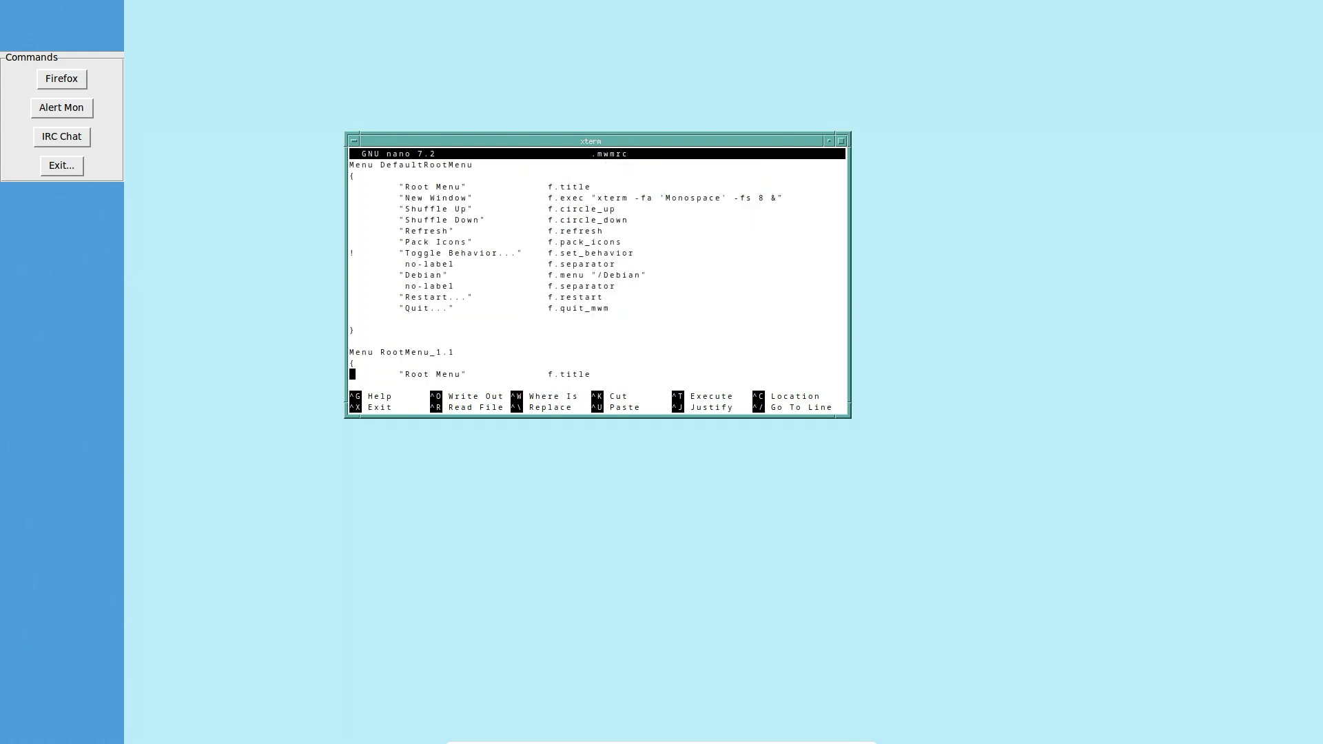
pyautogui.press('Up')
pyautogui.press('Up')
pyautogui.press('Up')
pyautogui.press('Up')
pyautogui.press('Up')
pyautogui.press('Up')
pyautogui.press('Up')
pyautogui.press('Up')
pyautogui.press('Up')
pyautogui.press('Up')
pyautogui.press('Up')
pyautogui.press('Up')
pyautogui.press('Up')
pyautogui.press('Up')
pyautogui.press('Up')
pyautogui.press('Up')
pyautogui.press('Up')
pyautogui.press('End')
pyautogui.press('Down')
pyautogui.press('Left')
pyautogui.press('Right')
pyautogui.press('Right')
pyautogui.press('Right')
pyautogui.press('Right')
pyautogui.press('Right')
pyautogui.press('Right')
pyautogui.press('Right')
pyautogui.press('Right')
pyautogui.press('Right')
pyautogui.press('Right')
pyautogui.press('Right')
pyautogui.press('Right')
pyautogui.press('Right')
pyautogui.press('Right')
pyautogui.press('Right')
pyautogui.press('Right')
pyautogui.press('Right')
pyautogui.press('Right')
pyautogui.press('Right')
pyautogui.press('Right')
pyautogui.press('Right')
pyautogui.press('Right')
pyautogui.press('Right')
pyautogui.write('1')
pyautogui.hotkey('ctrl', 's')
pyautogui.hotkey('ctrl', 'x')
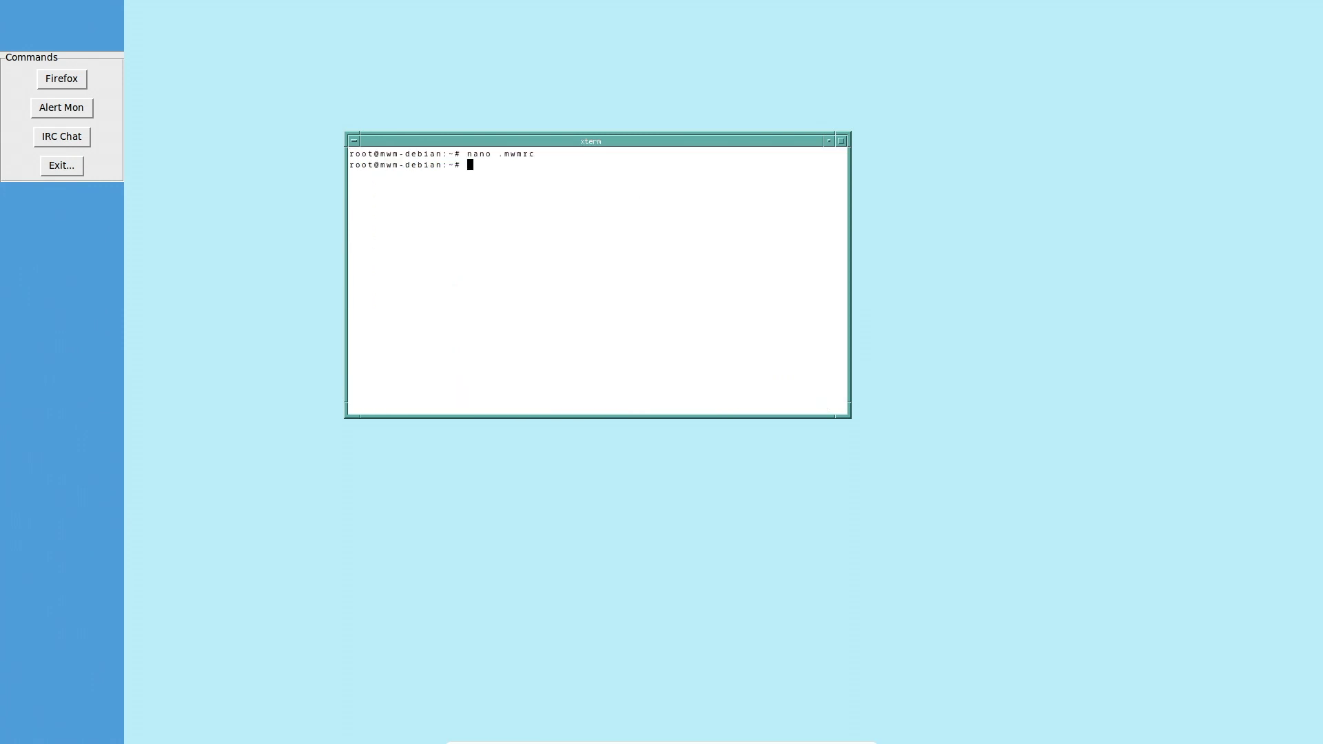
# Close the terminal and restart mwm from the Root Menu.
pyautogui.hotkey('ctrl', 'd')
pyautogui.click(476, 104)
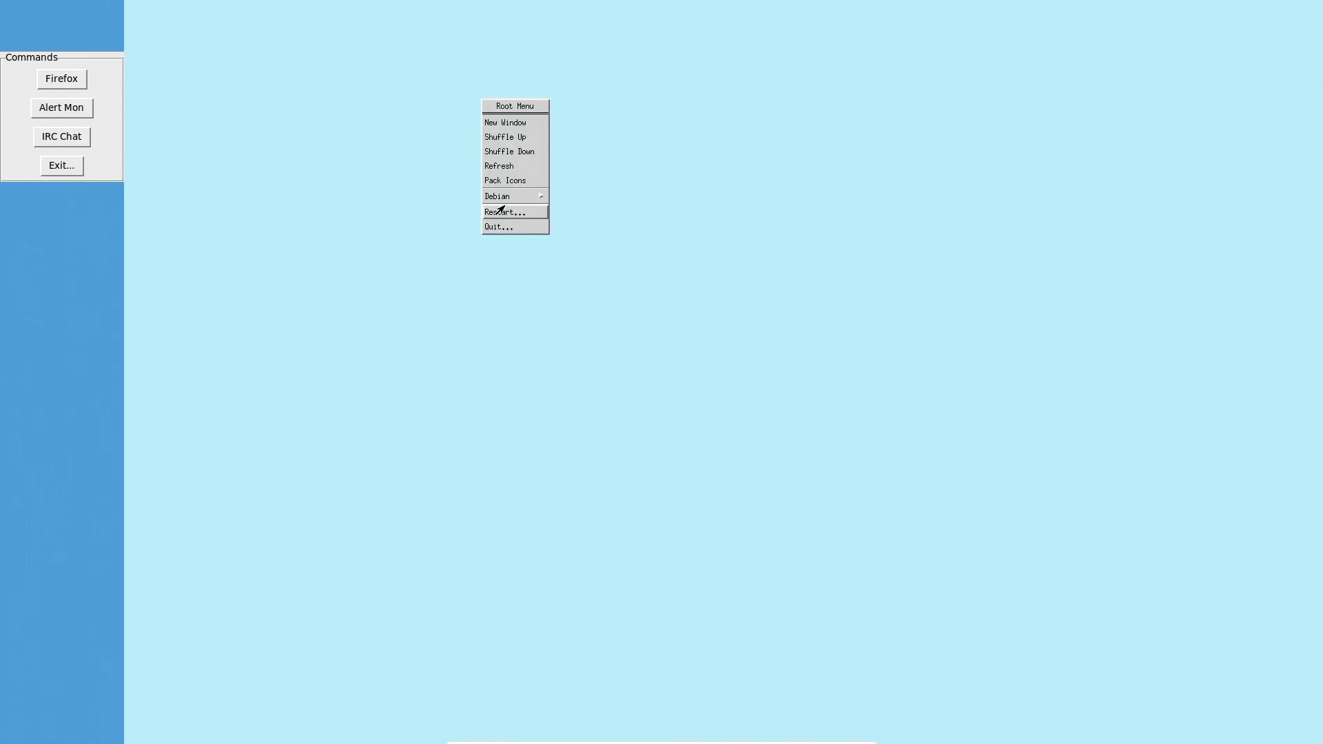
pyautogui.click(501, 209)
pyautogui.click(634, 390)
pyautogui.click(430, 183)
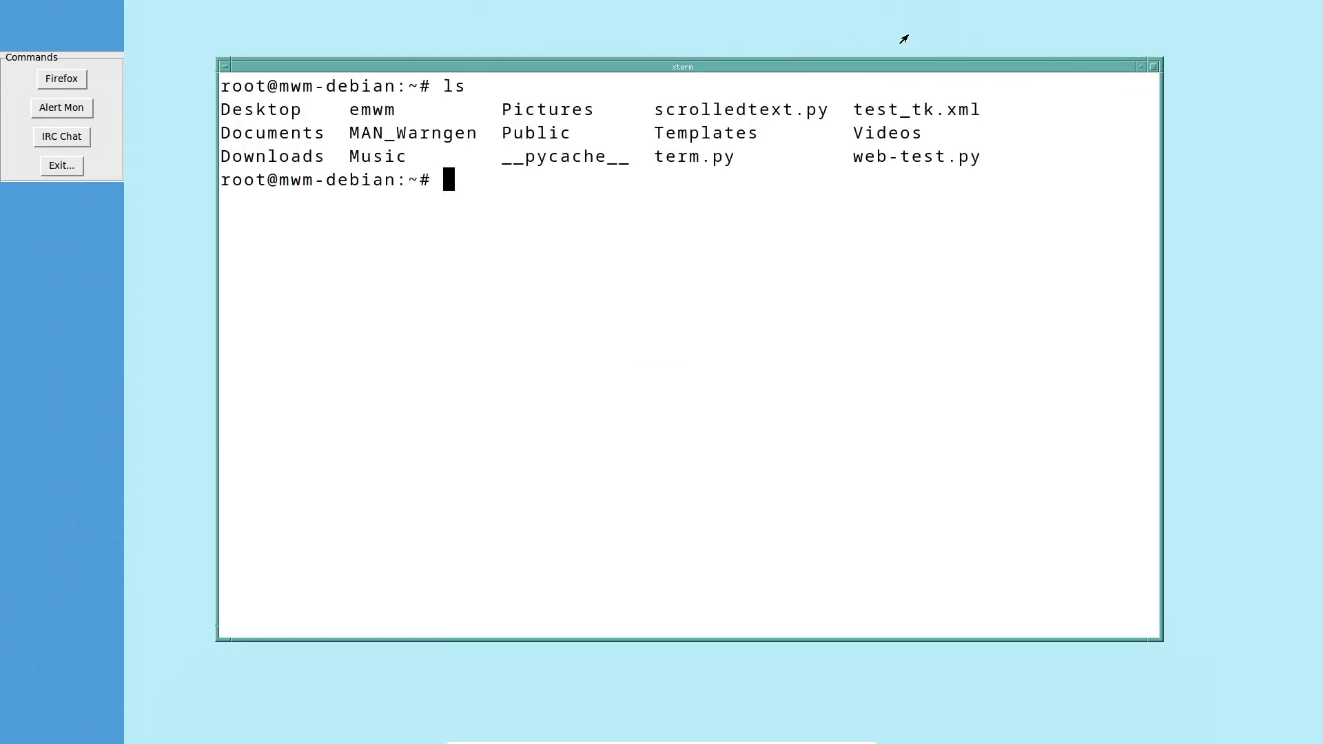
# List the emwm folder's contents with cd emwm and ls, then return home with cd.
pyautogui.write('cd emwm')
pyautogui.press('Return')
pyautogui.hotkey('ctrl', 'l')
pyautogui.write('ls')
pyautogui.press('Return')
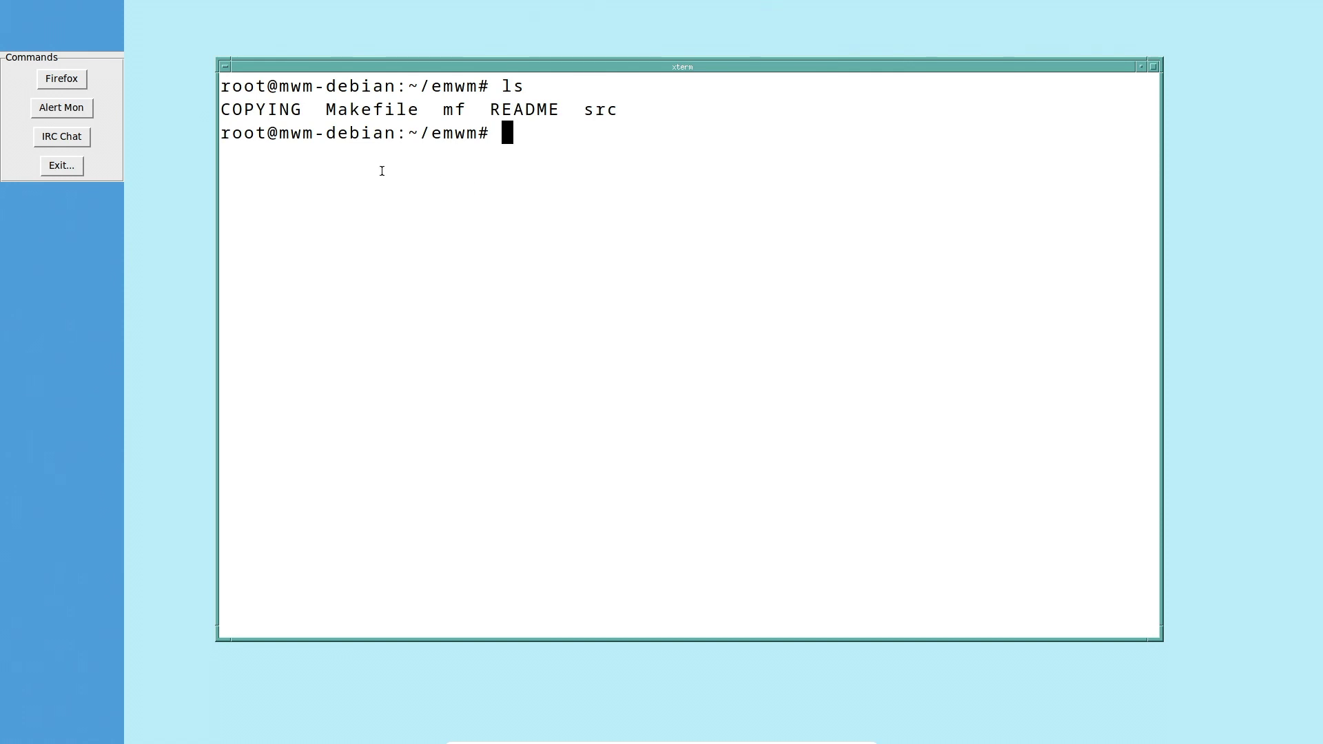
pyautogui.moveTo(435, 85); pyautogui.dragTo(479, 87)
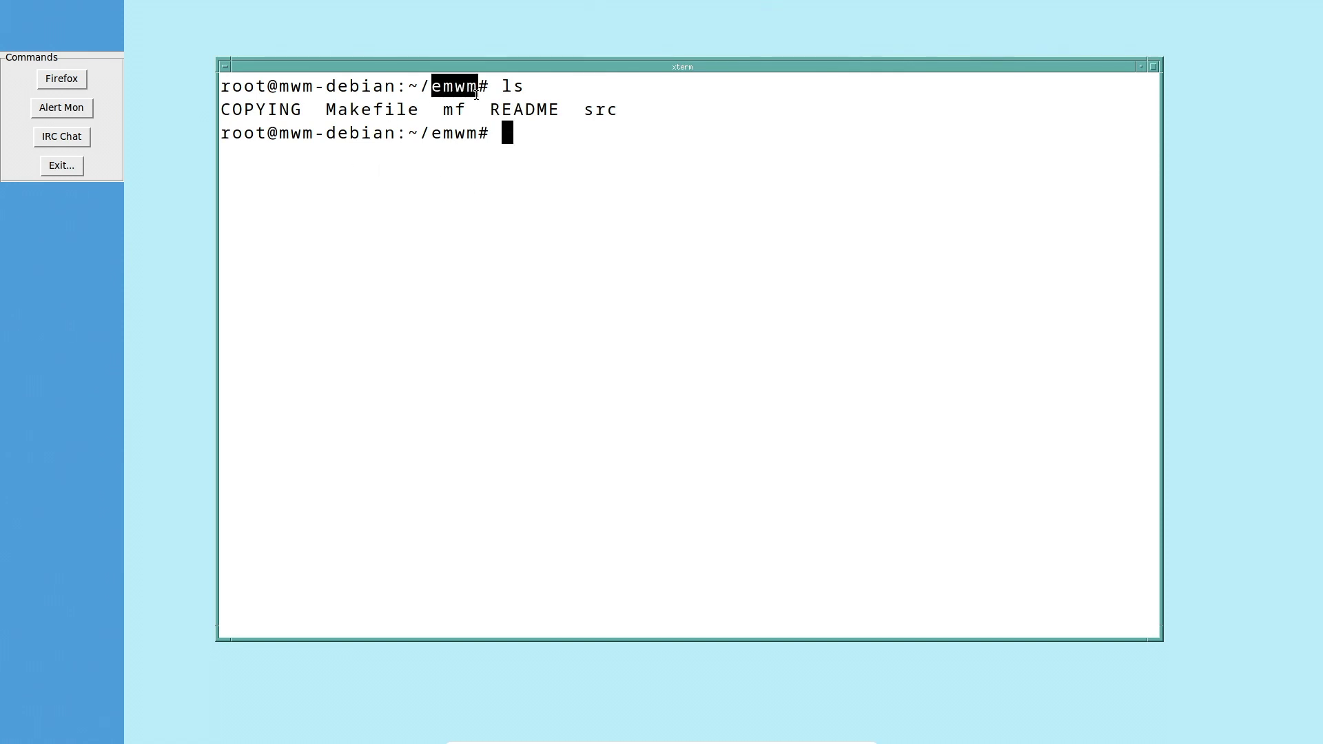
pyautogui.click(468, 90)
pyautogui.write('cd')
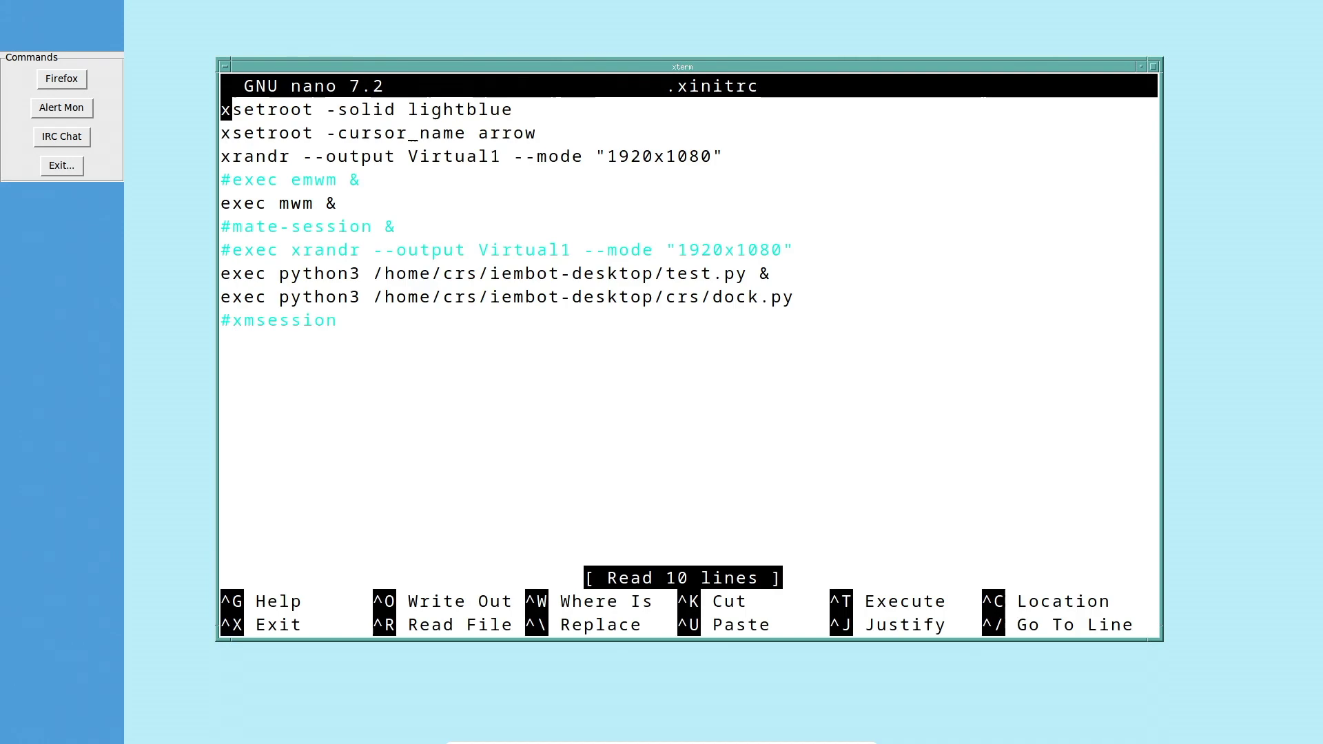
# Uncomment '#exec emwm &' and comment out 'exec mwm &' in .xinitrc.
pyautogui.press('Down')
pyautogui.press('Down')
pyautogui.press('Down')
pyautogui.press('Down')
pyautogui.press('Down')
pyautogui.press('Down')
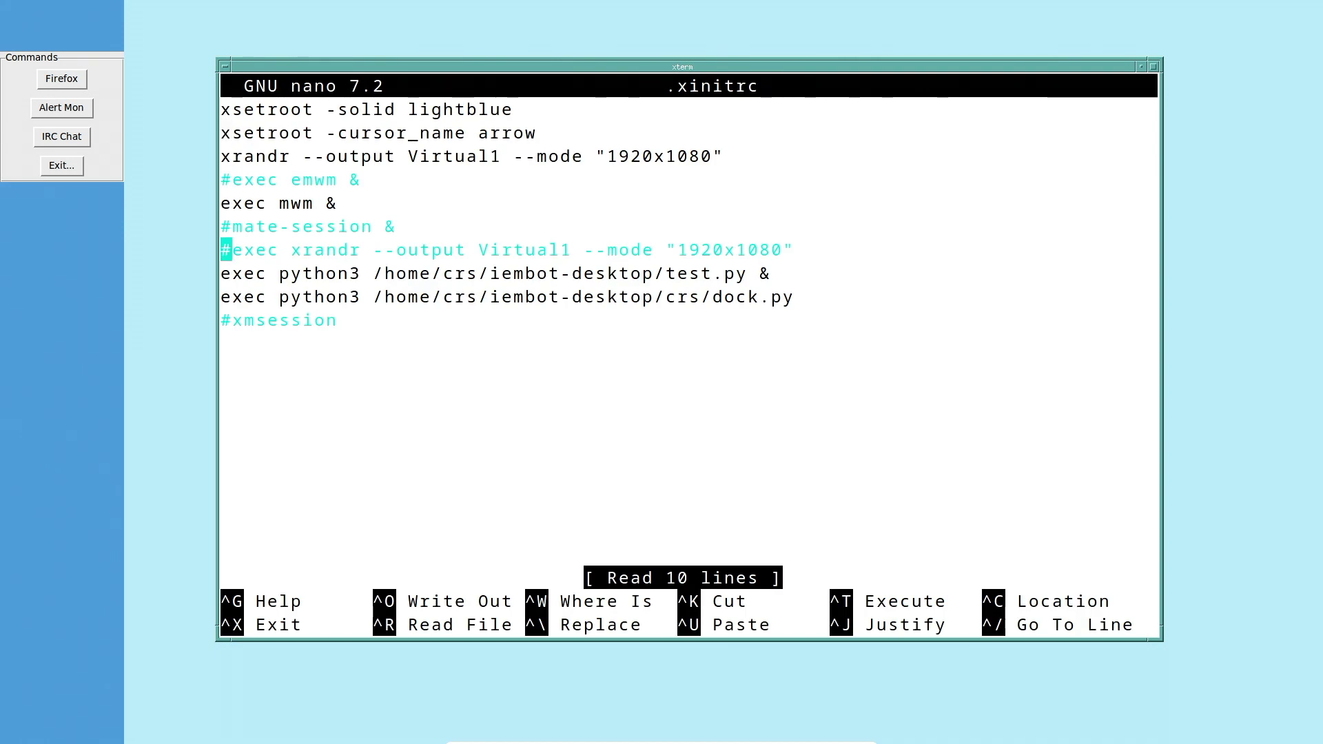
pyautogui.press('Down')
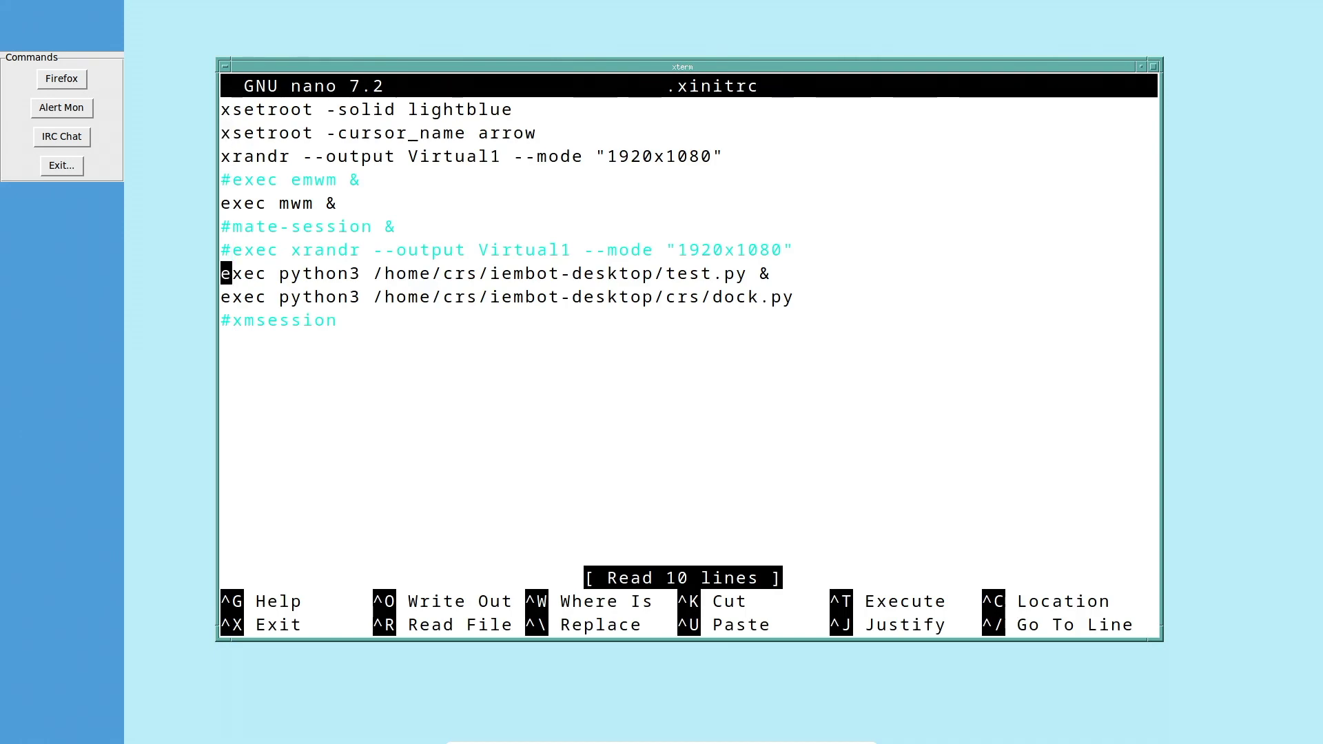
pyautogui.press('Up')
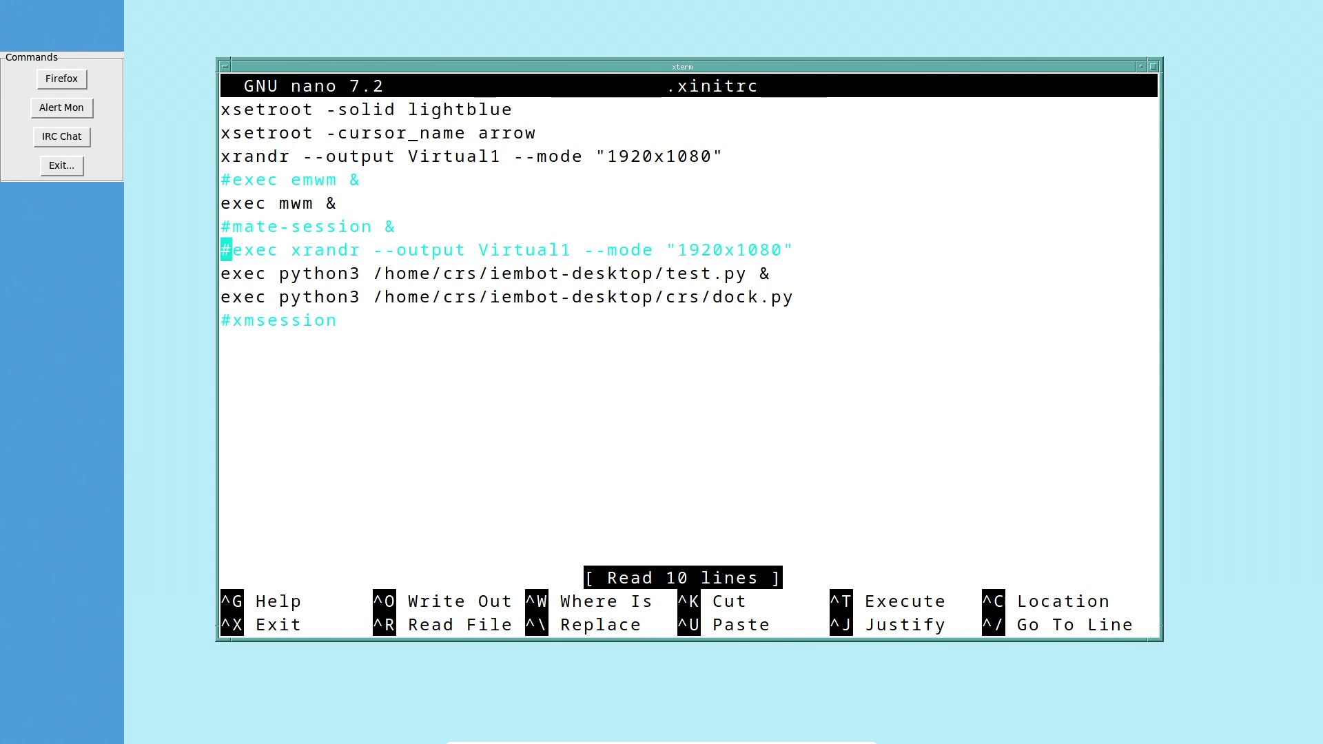
pyautogui.press('Up')
pyautogui.press('Up')
pyautogui.press('Up')
pyautogui.press('Down')
pyautogui.press('Down')
pyautogui.press('Down')
pyautogui.press('Up')
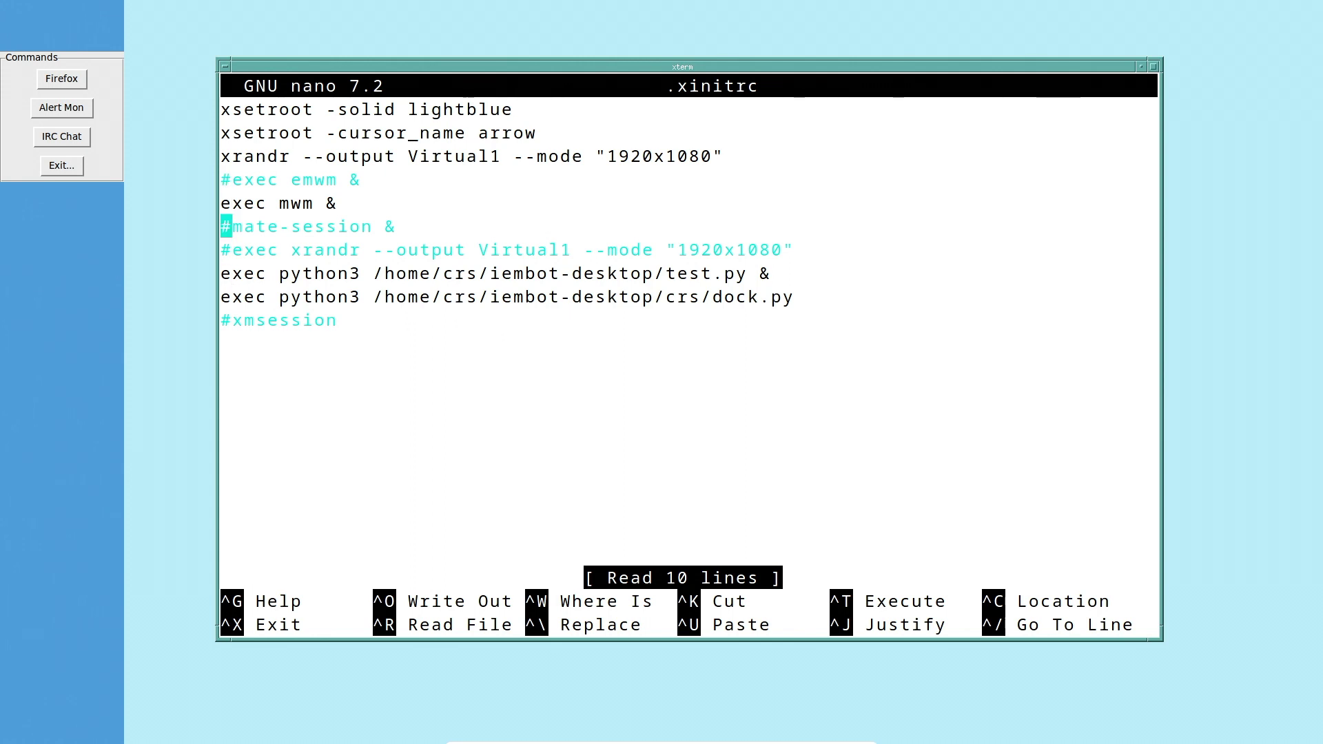
pyautogui.press('Up')
pyautogui.press('Down')
pyautogui.press('Down')
pyautogui.press('Up')
pyautogui.press('Up')
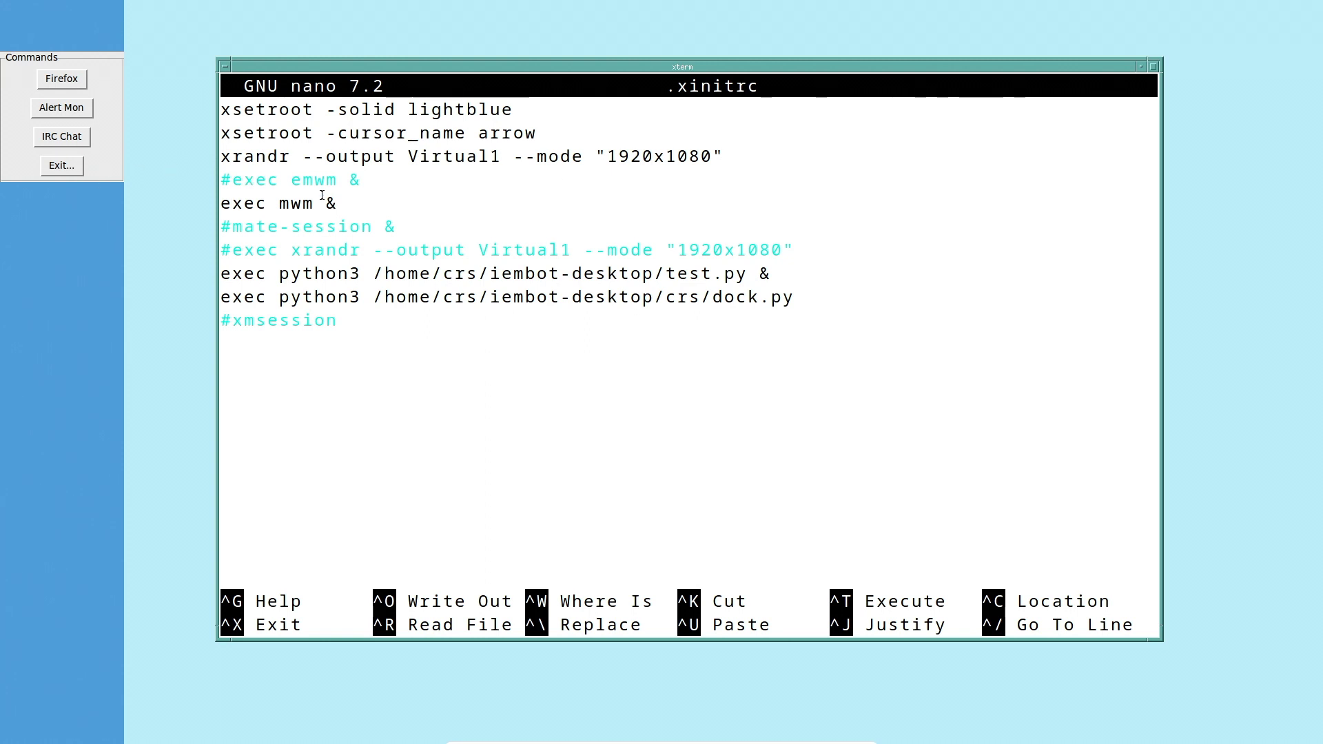
pyautogui.moveTo(317, 203); pyautogui.dragTo(199, 202)
pyautogui.click(409, 202)
pyautogui.press('Up')
pyautogui.press('Delete')
pyautogui.press('Down')
pyautogui.write('#')
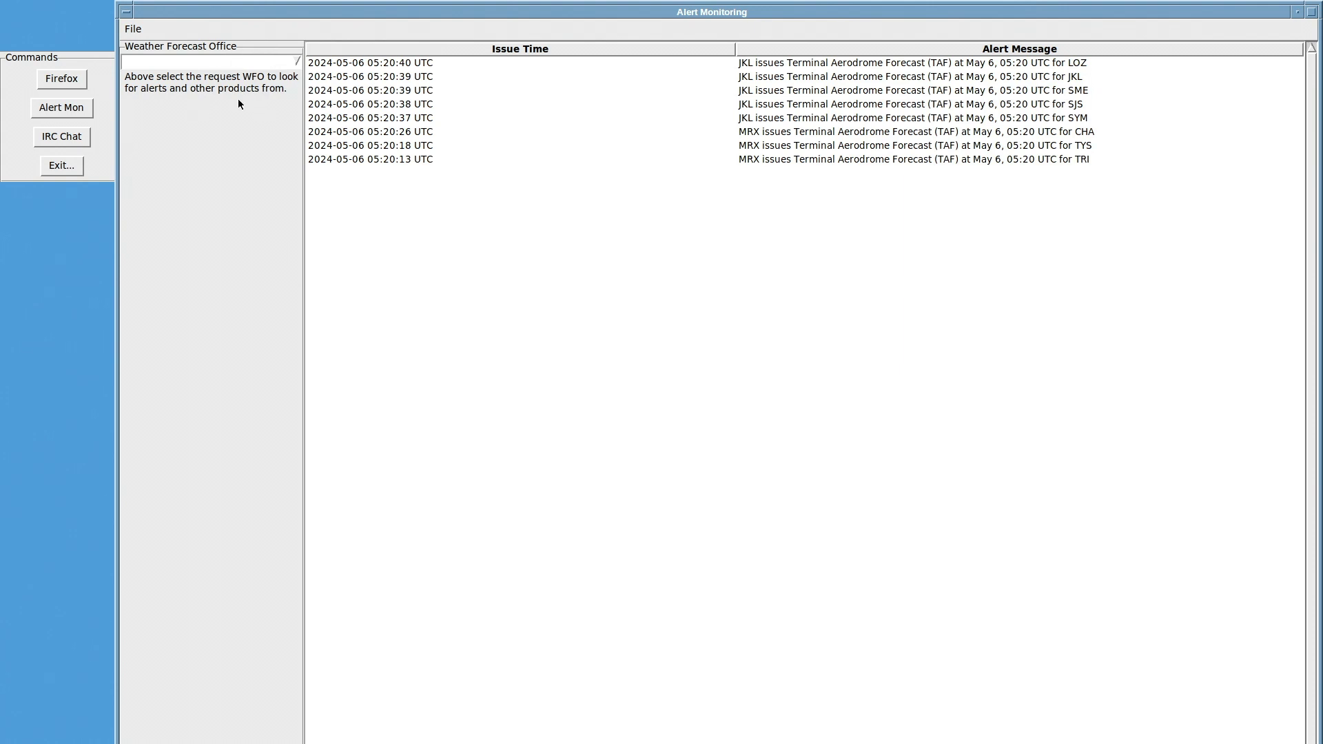
# Show JKL - Jackson, KY alerts in Alert Monitoring and select the newest one.
pyautogui.click(277, 63)
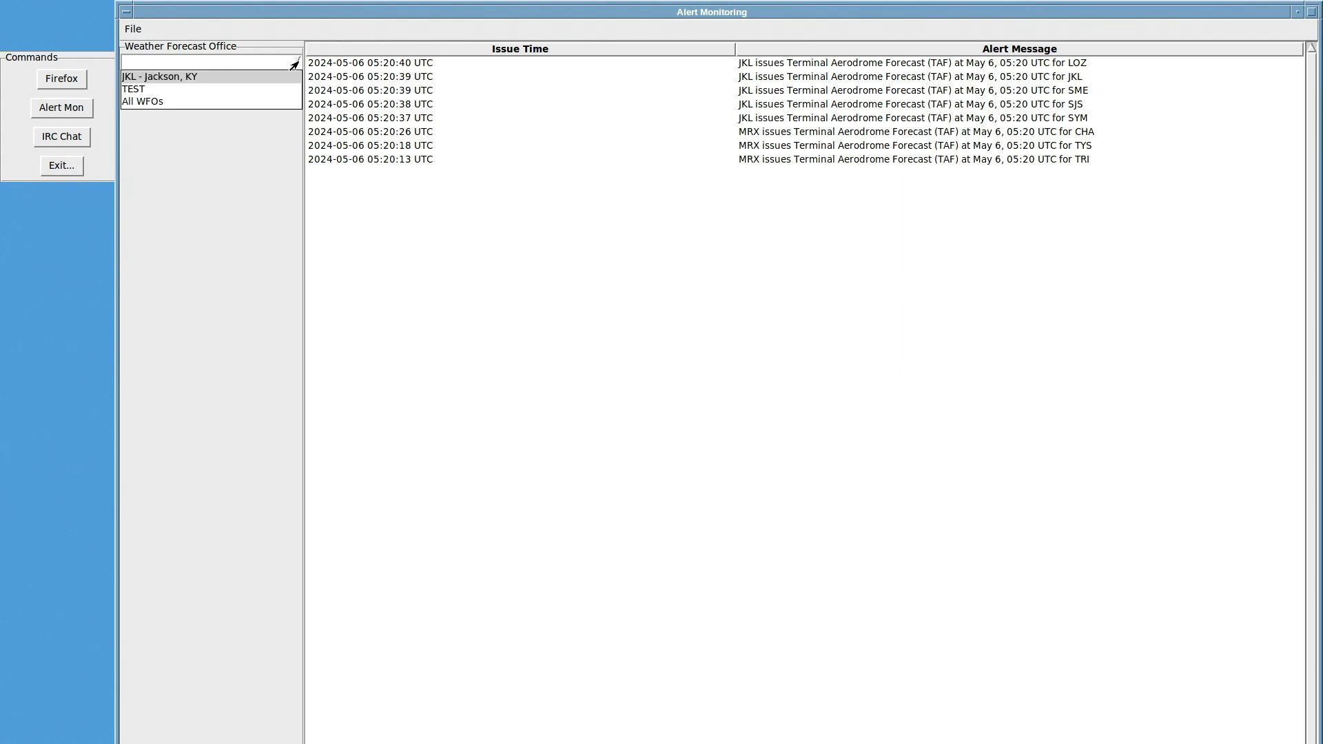
pyautogui.click(205, 78)
pyautogui.click(371, 68)
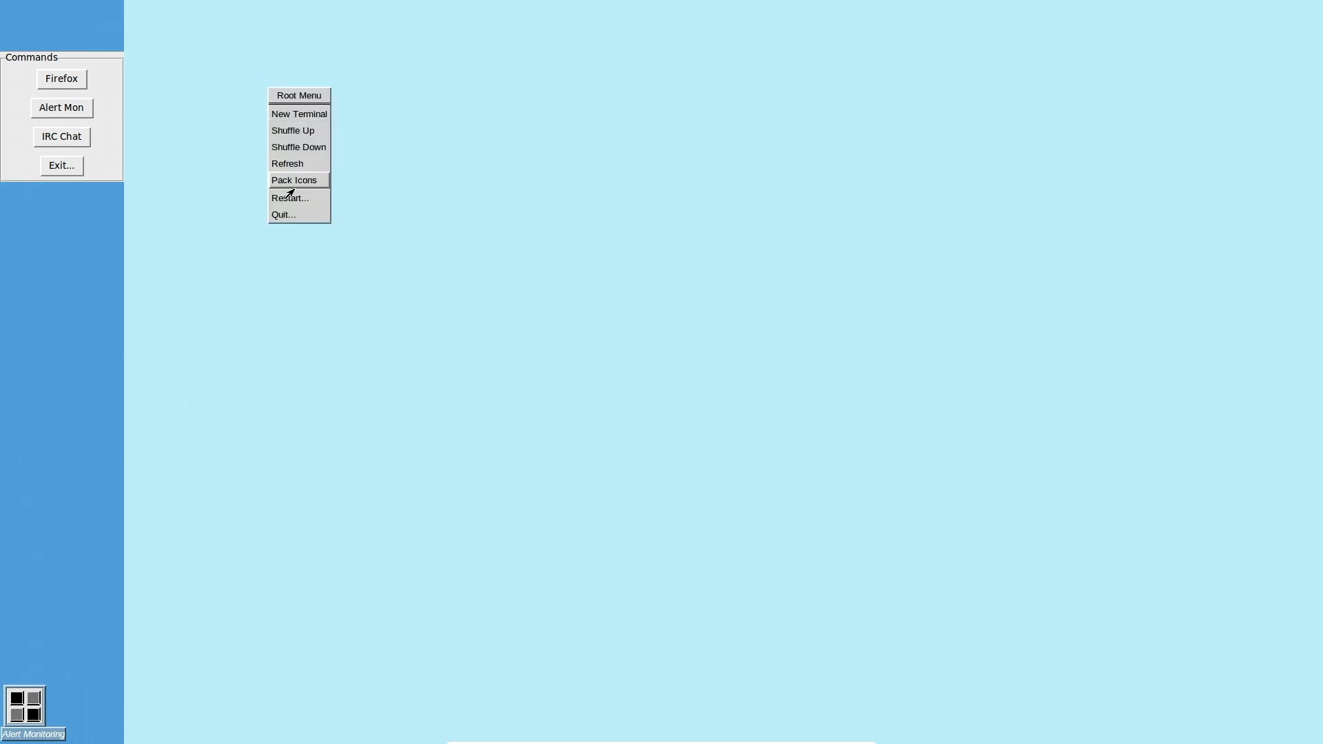
# Open a new terminal window and move it off the Commands panel.
pyautogui.click(290, 119)
pyautogui.moveTo(161, 13); pyautogui.dragTo(364, 85)
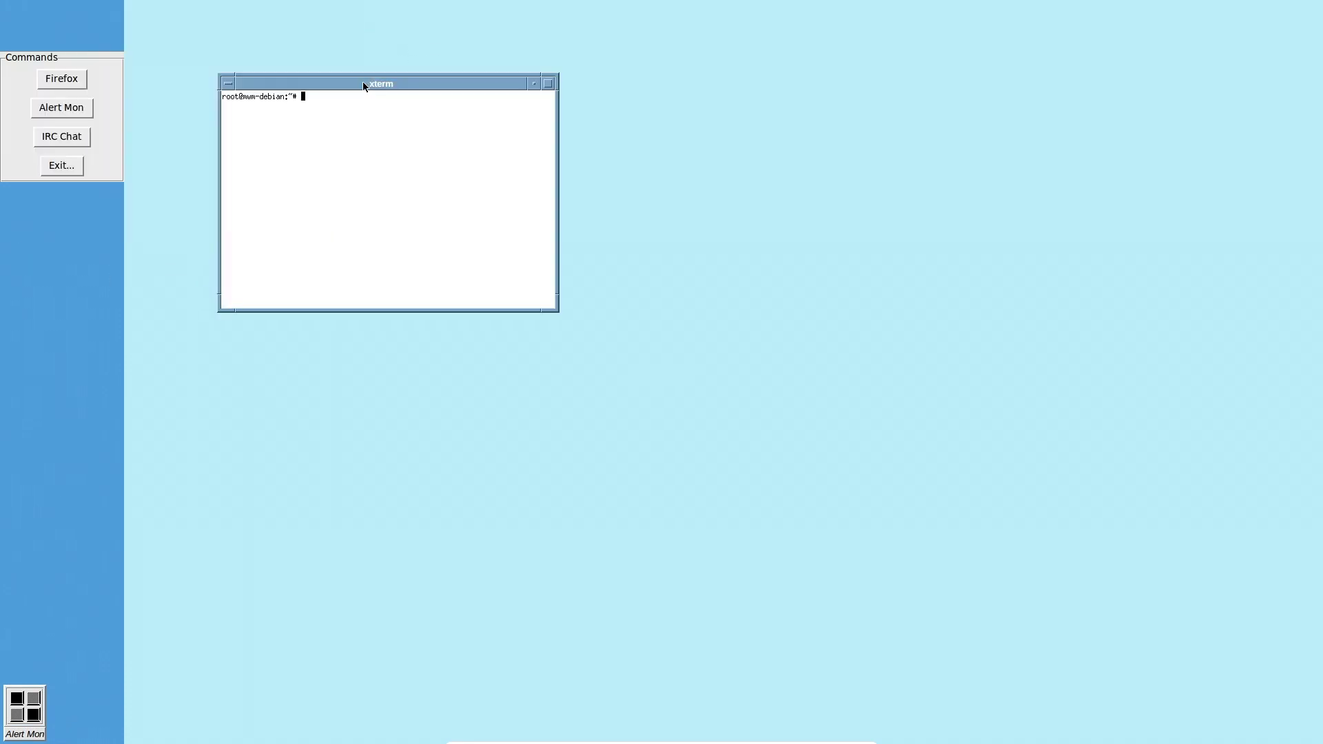
pyautogui.click(228, 83)
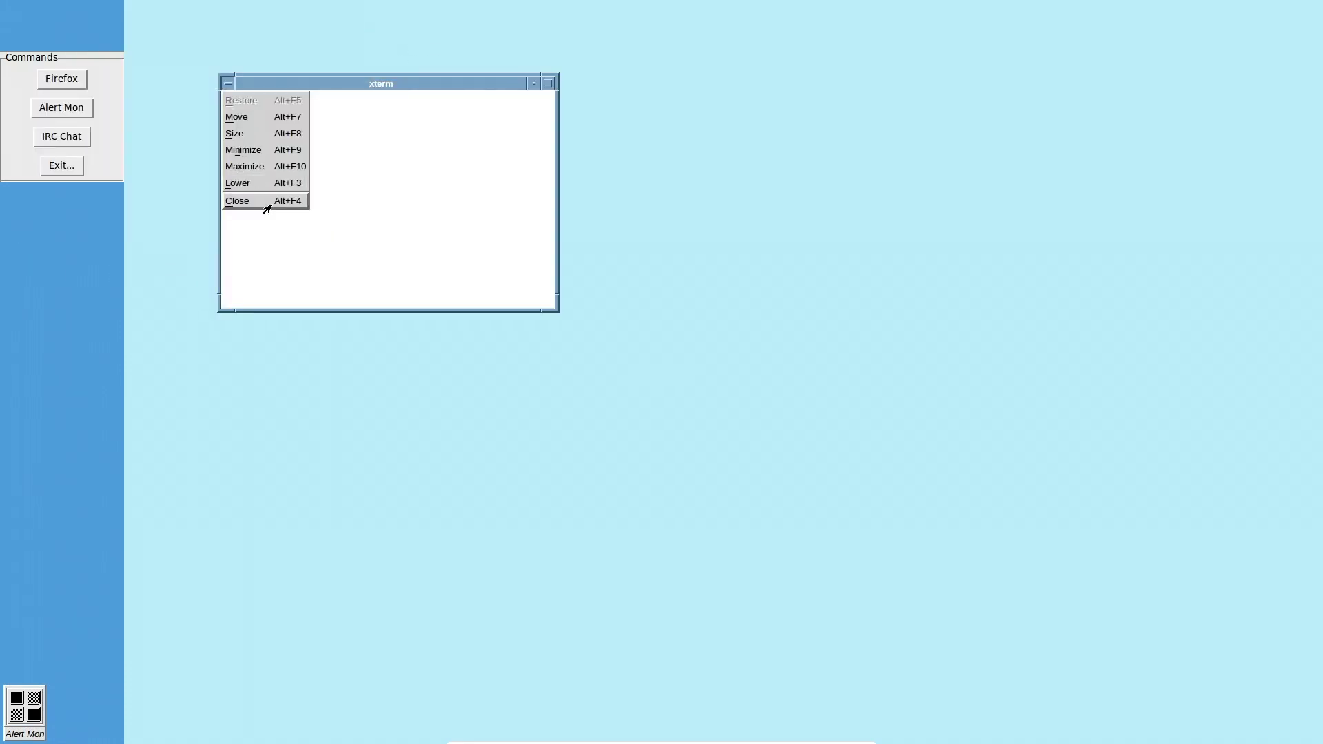
pyautogui.click(742, 116)
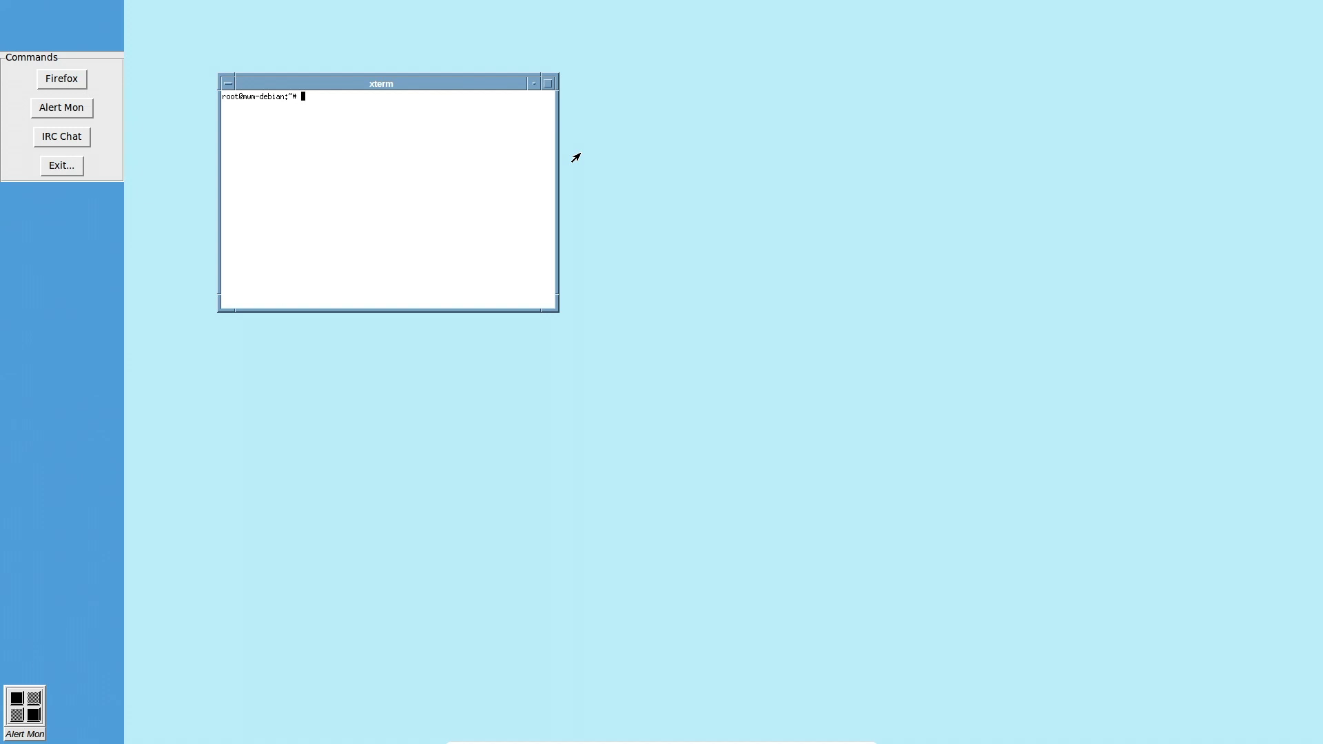
# Run xmtoolbox, dismiss the PID error, and start NEdit from its Programs menu.
pyautogui.write('xmtoolbox')
pyautogui.press('Return')
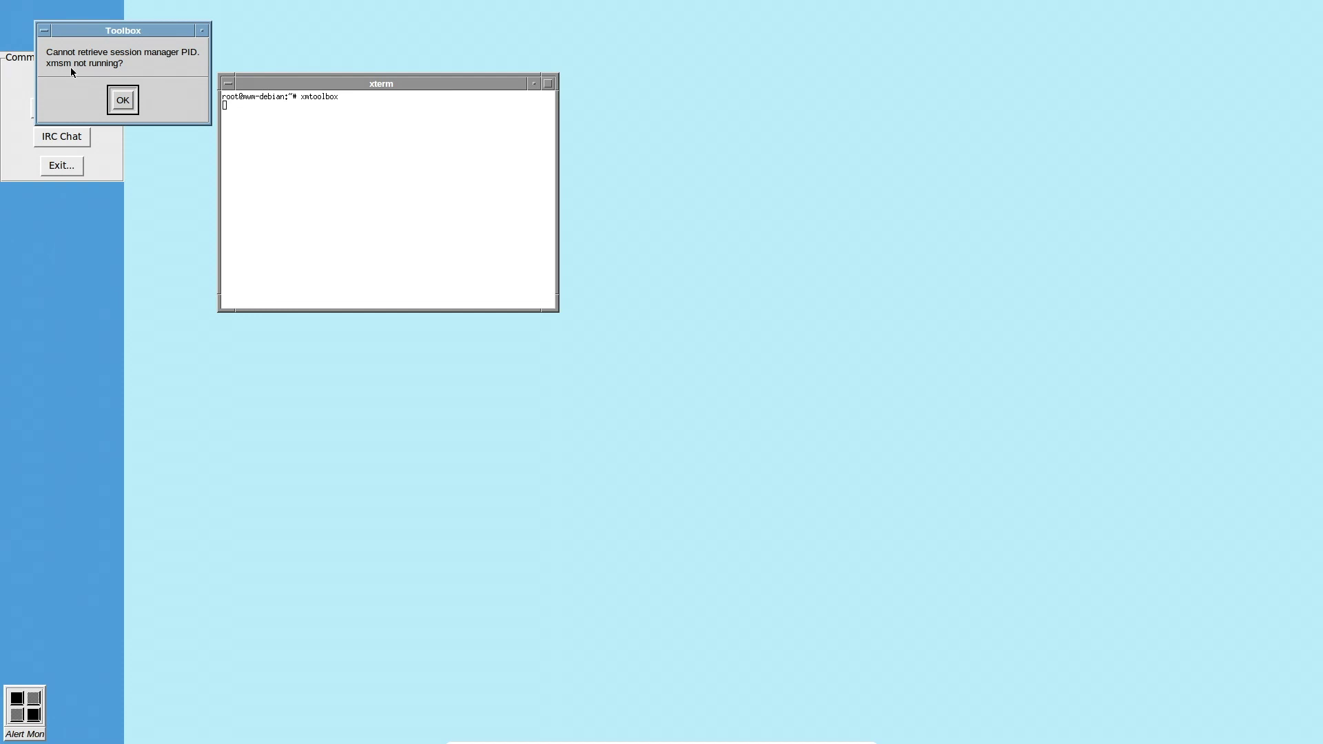
pyautogui.click(123, 101)
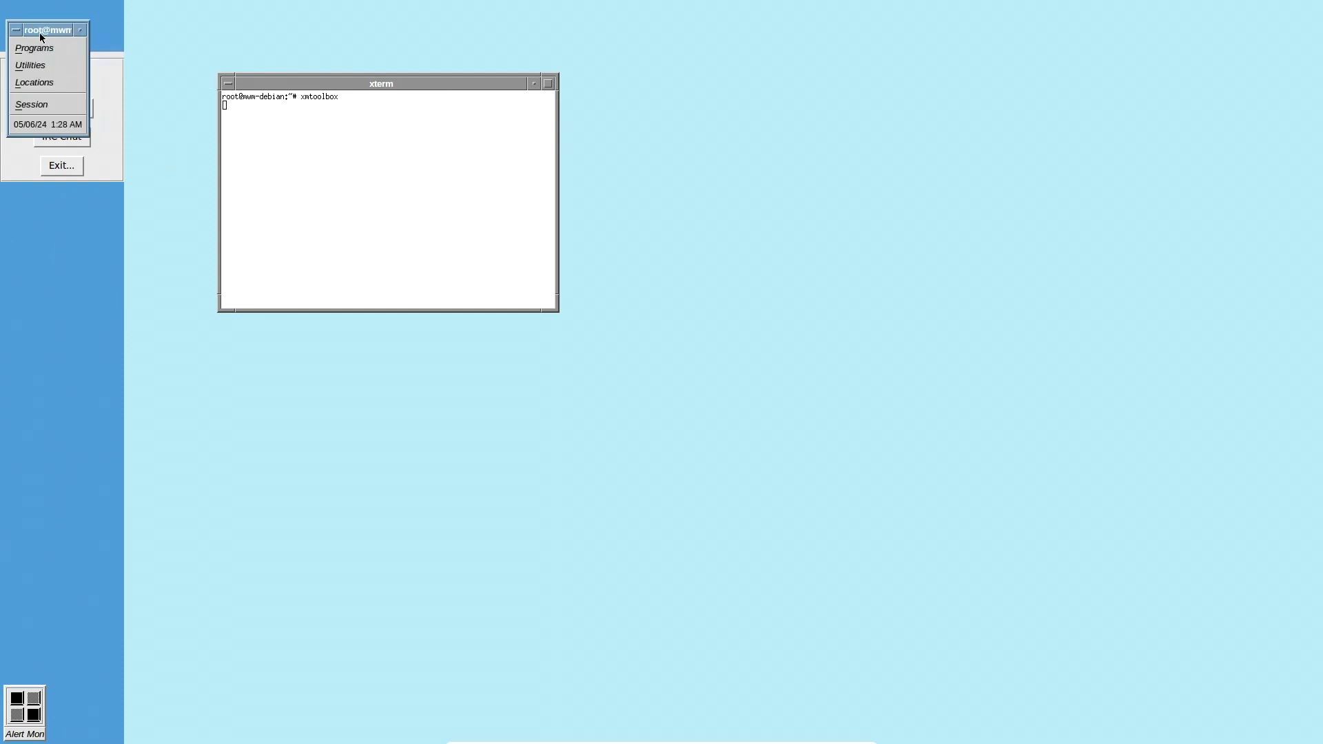
pyautogui.moveTo(39, 32); pyautogui.dragTo(38, 69)
pyautogui.click(54, 87)
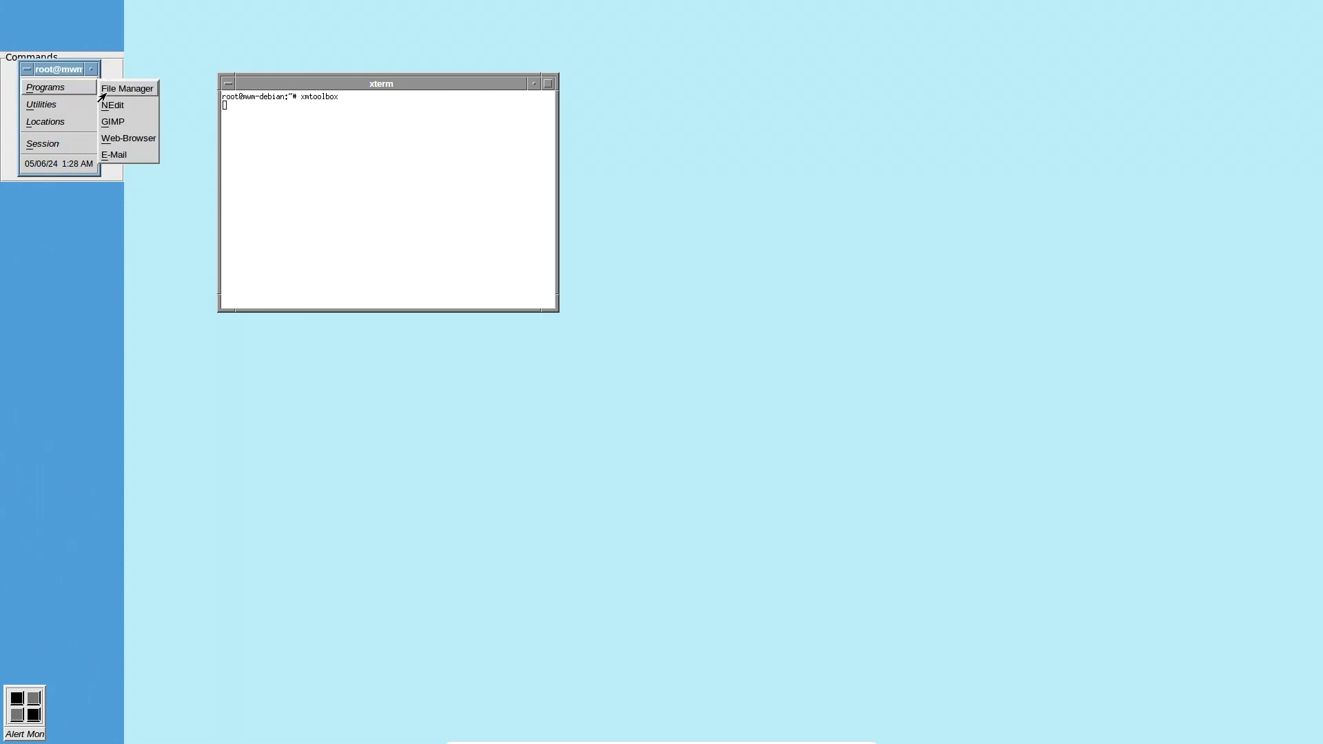
pyautogui.click(118, 108)
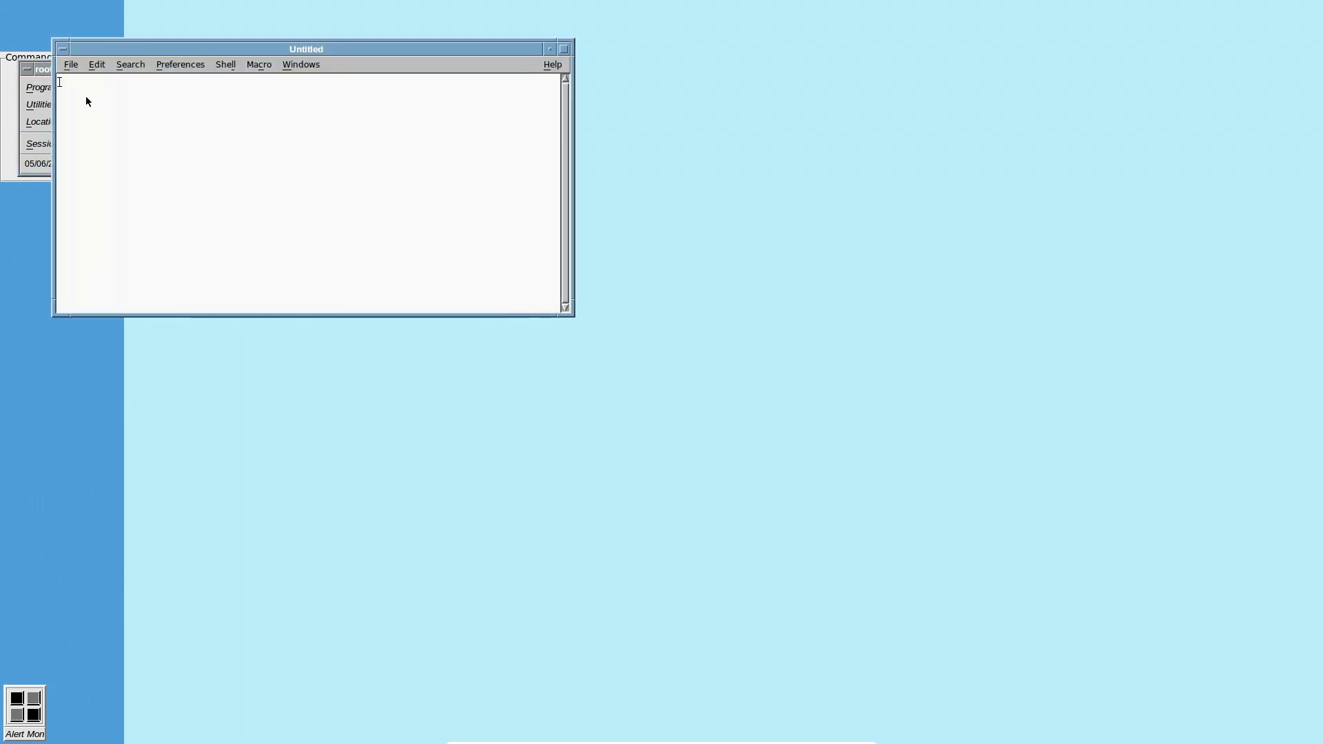
# Type 'hello' into the Untitled NEdit document, then exit NEdit without saving.
pyautogui.moveTo(363, 51); pyautogui.dragTo(487, 99)
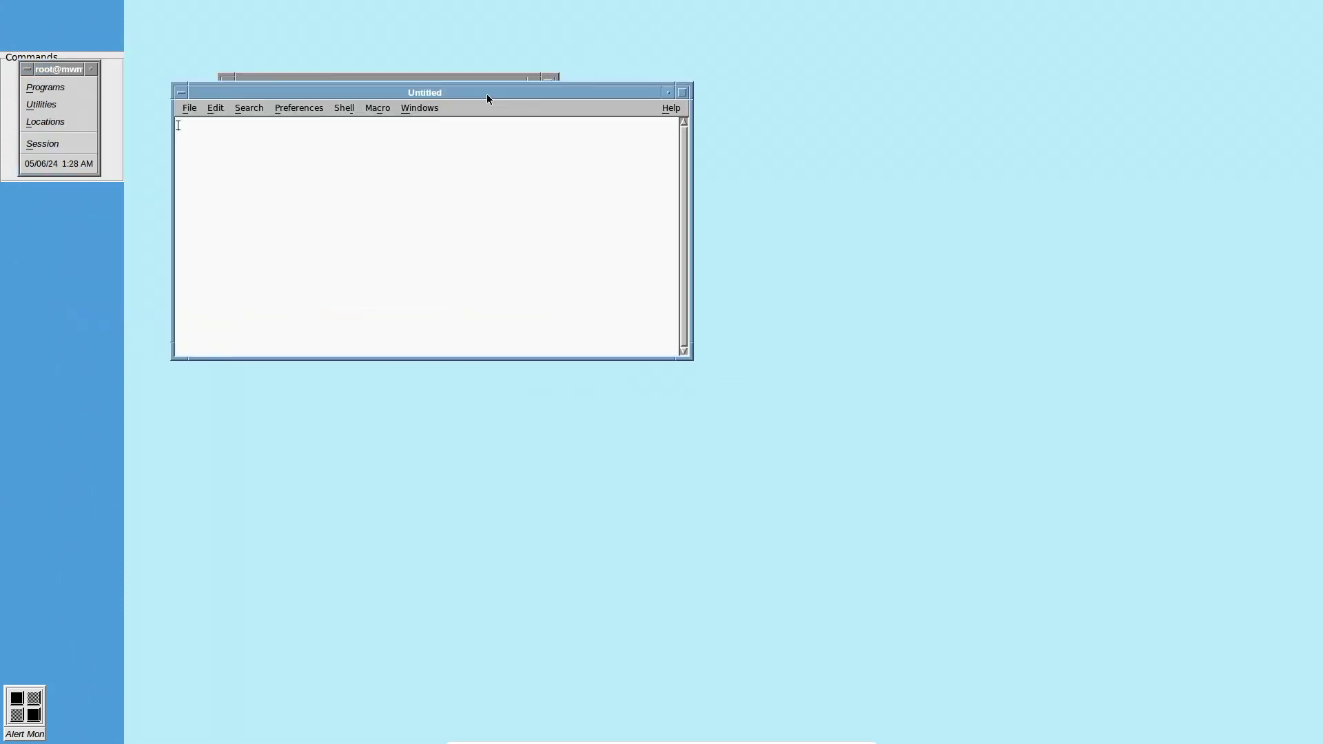
pyautogui.click(670, 108)
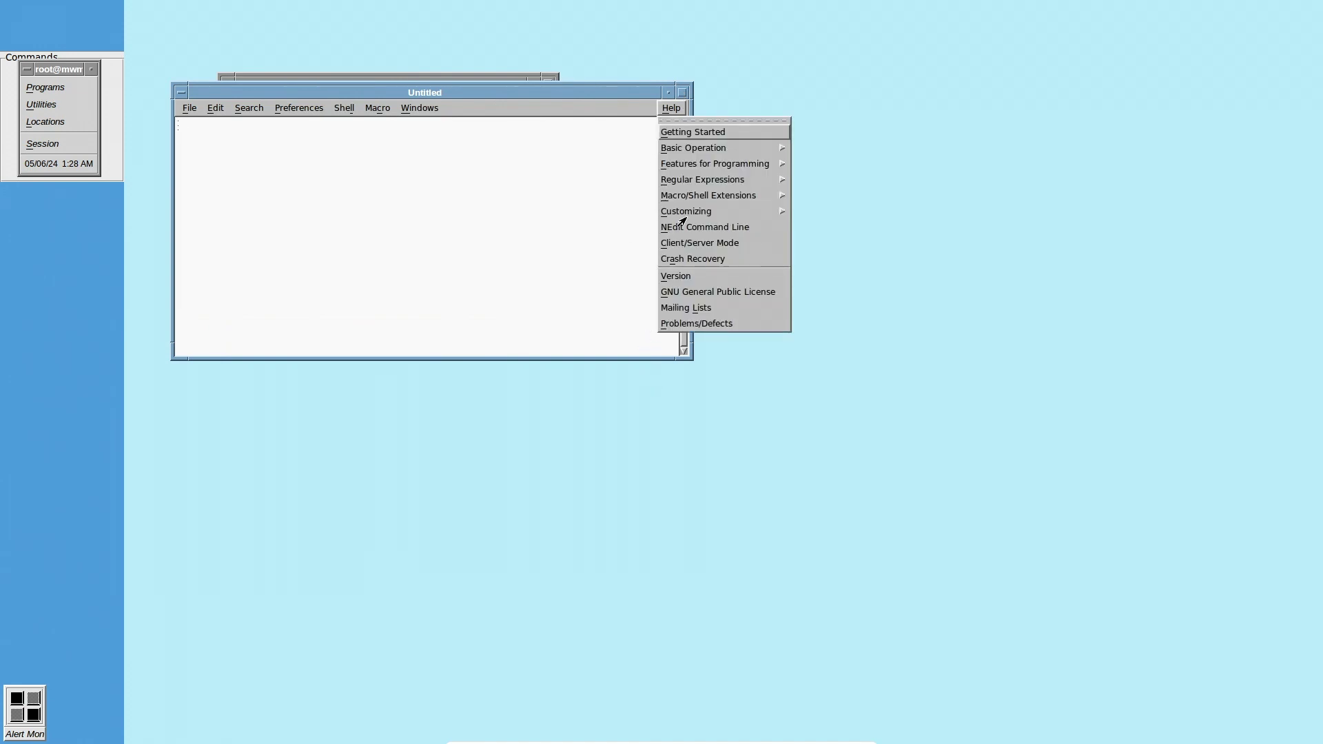
pyautogui.click(535, 174)
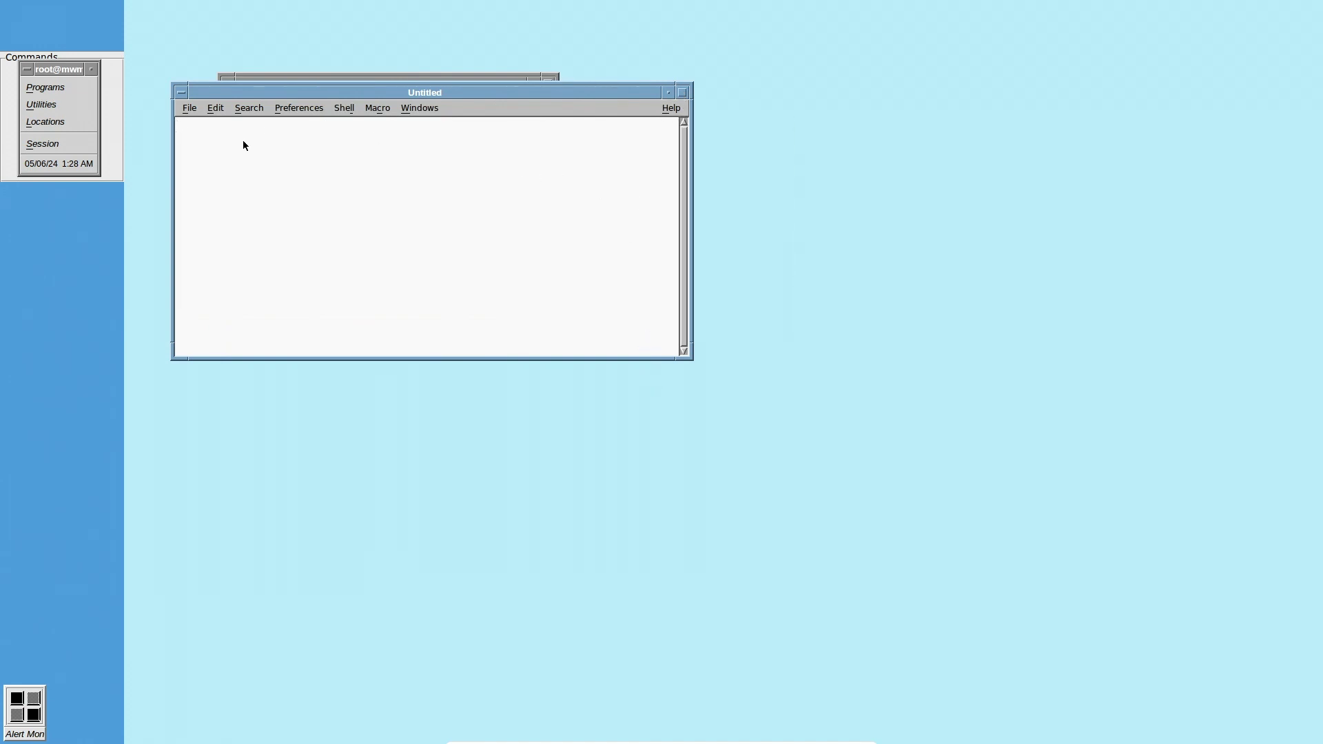
pyautogui.write('hello everyone!')
pyautogui.hotkey('alt', 'f')
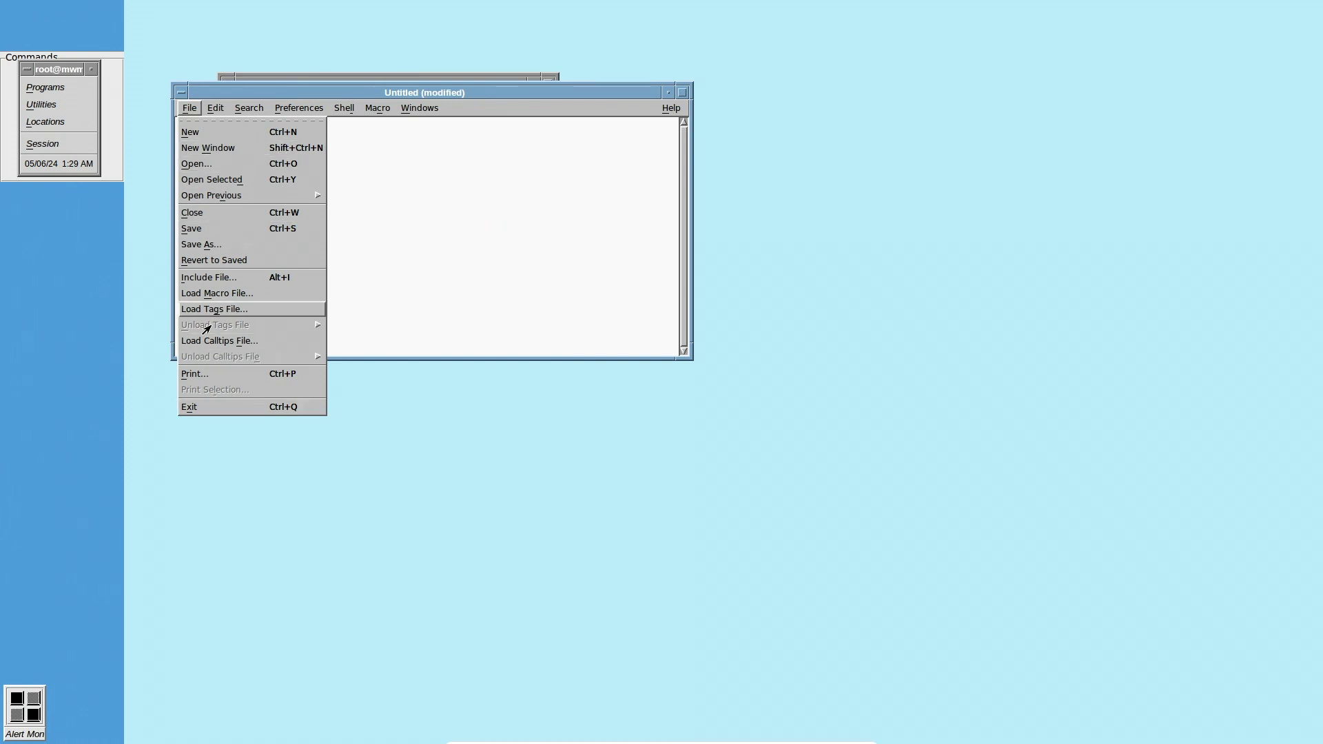
pyautogui.click(196, 409)
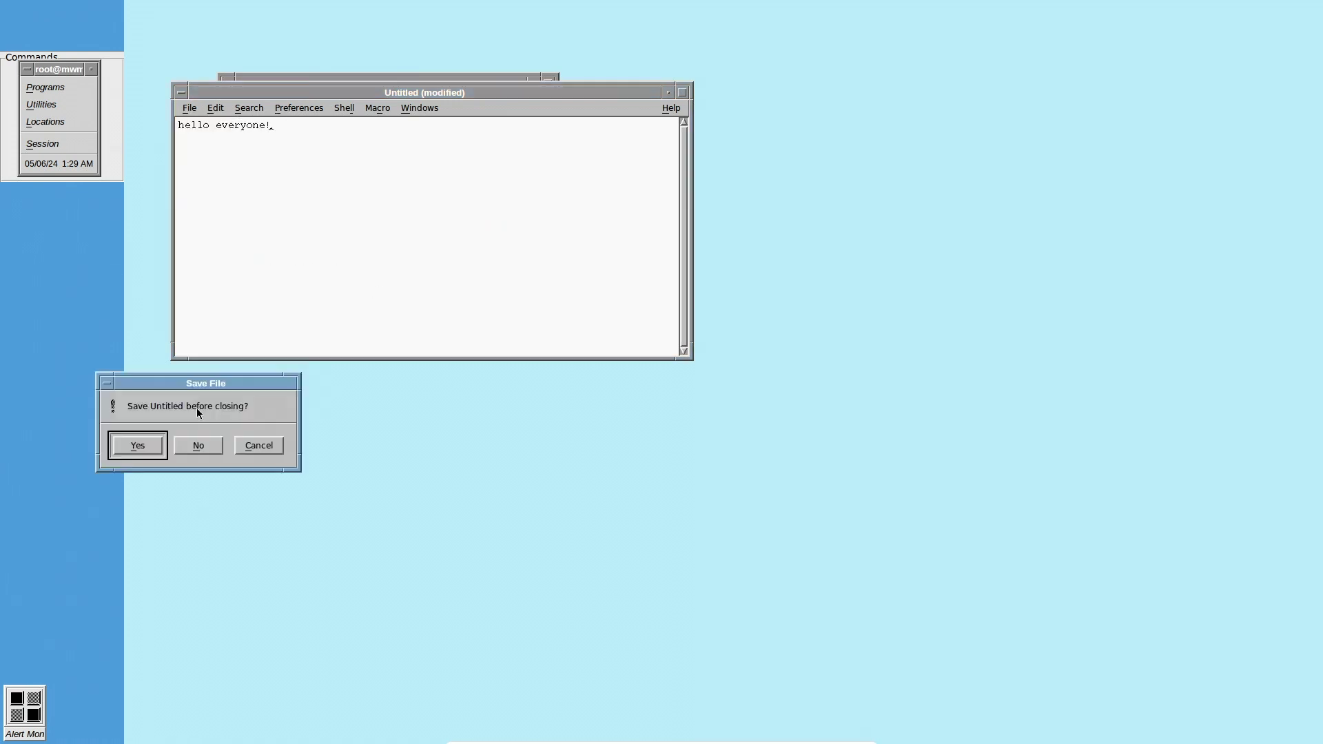
pyautogui.click(194, 445)
pyautogui.click(55, 104)
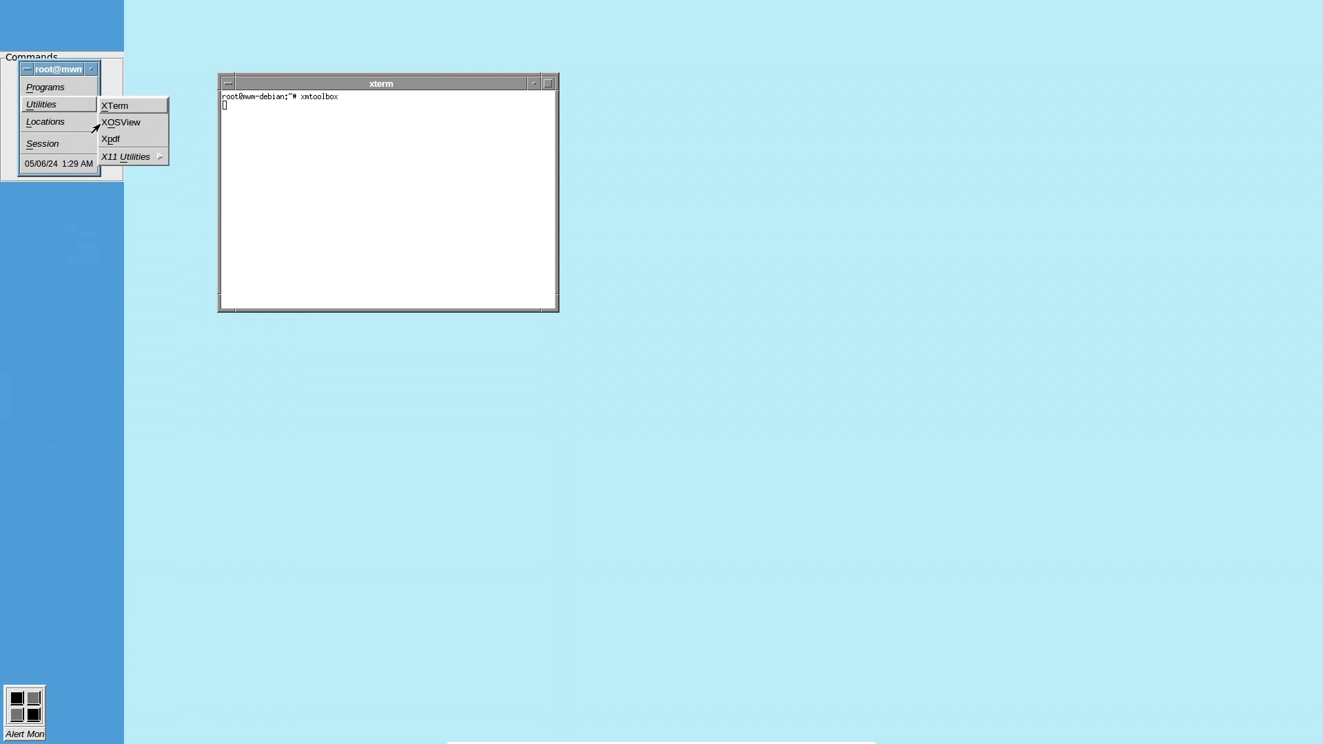
# Launch XOSView, enlarge its window to about 847x850, then close it.
pyautogui.click(100, 125)
pyautogui.moveTo(141, 71); pyautogui.dragTo(224, 57)
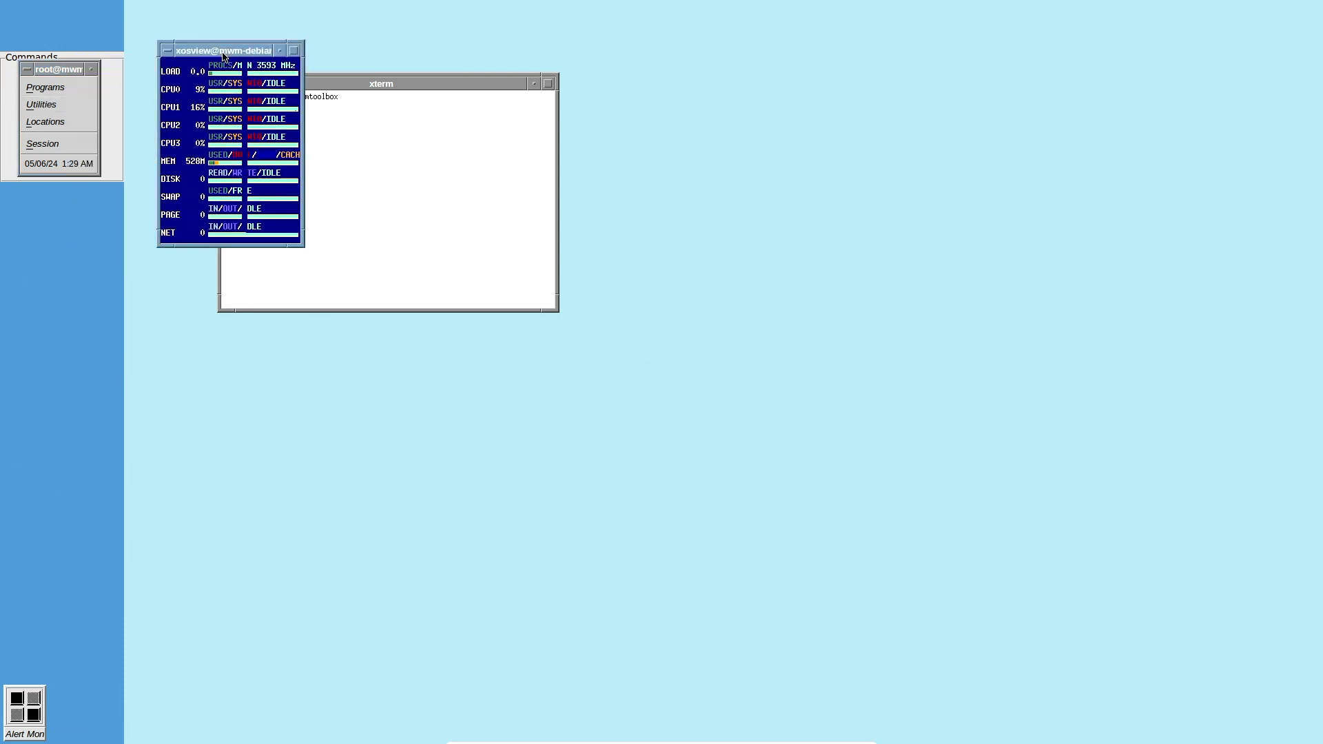
pyautogui.moveTo(302, 244); pyautogui.dragTo(738, 623)
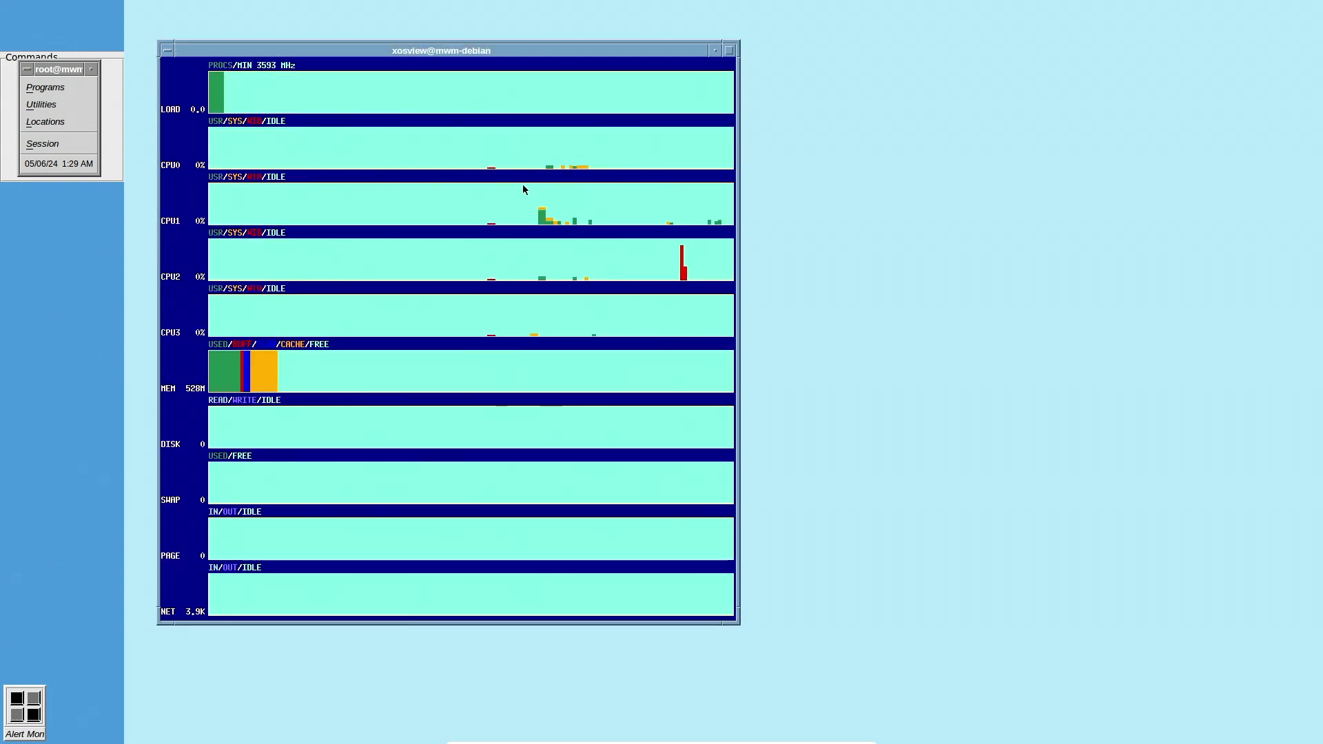
pyautogui.click(168, 50)
pyautogui.click(169, 169)
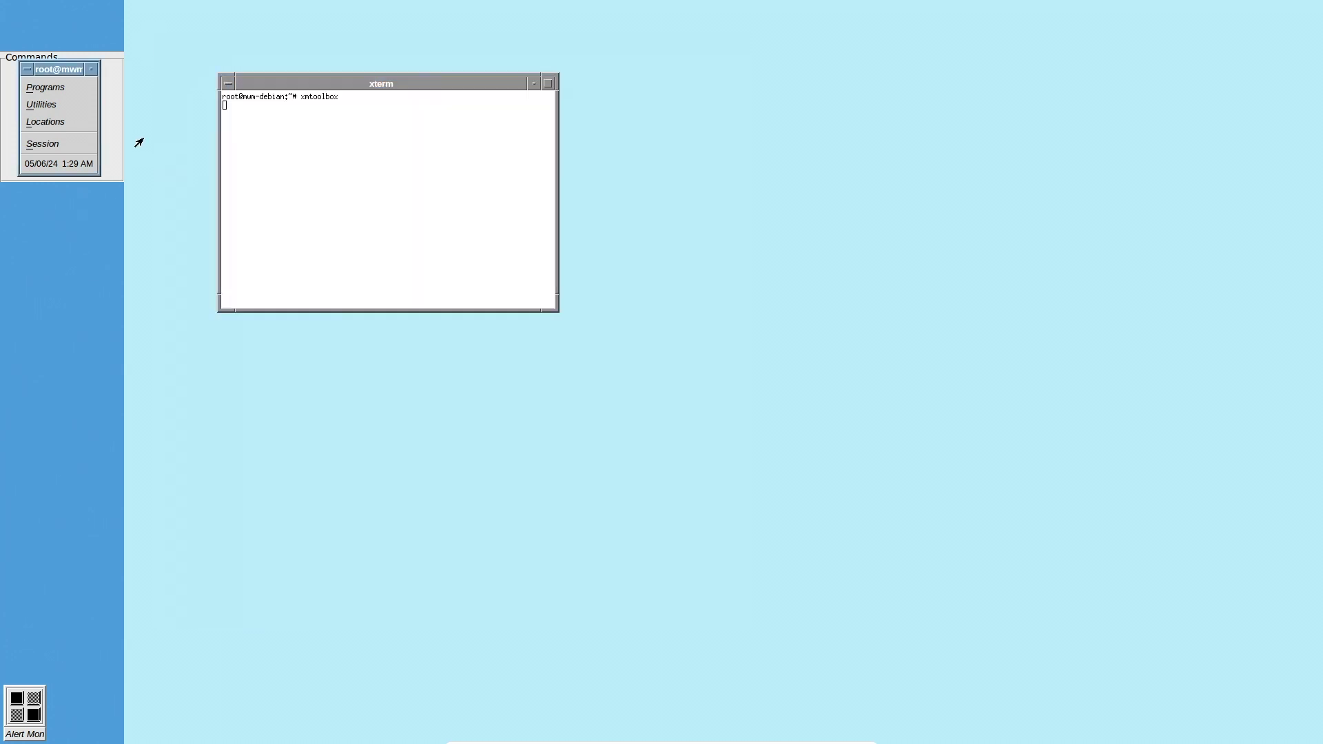
# Try launching GIMP from the toolbox Programs list.
pyautogui.moveTo(143, 98); pyautogui.dragTo(48, 89)
pyautogui.click(50, 89)
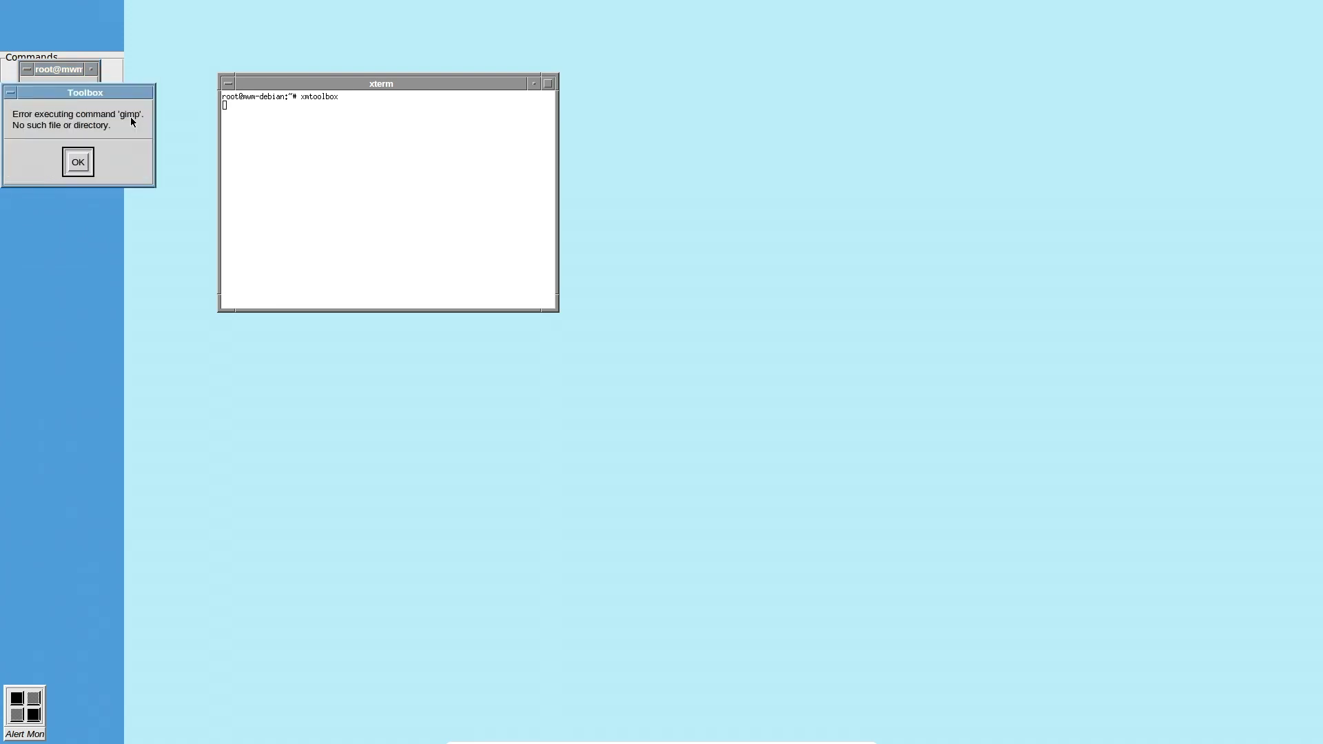
pyautogui.click(78, 162)
pyautogui.click(61, 89)
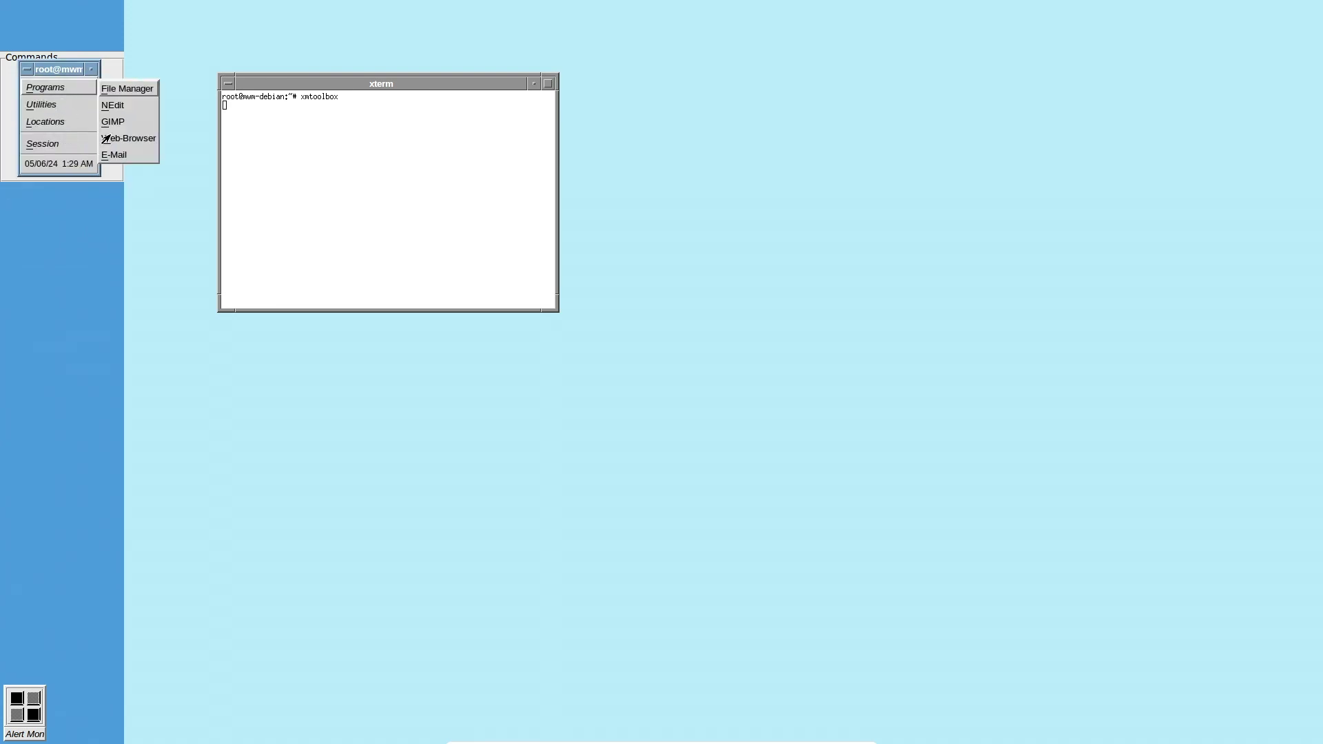
# Try launching the Web-Browser and E-Mail programs from the toolbox, both failing.
pyautogui.click(103, 136)
pyautogui.click(90, 164)
pyautogui.click(59, 87)
pyautogui.click(118, 153)
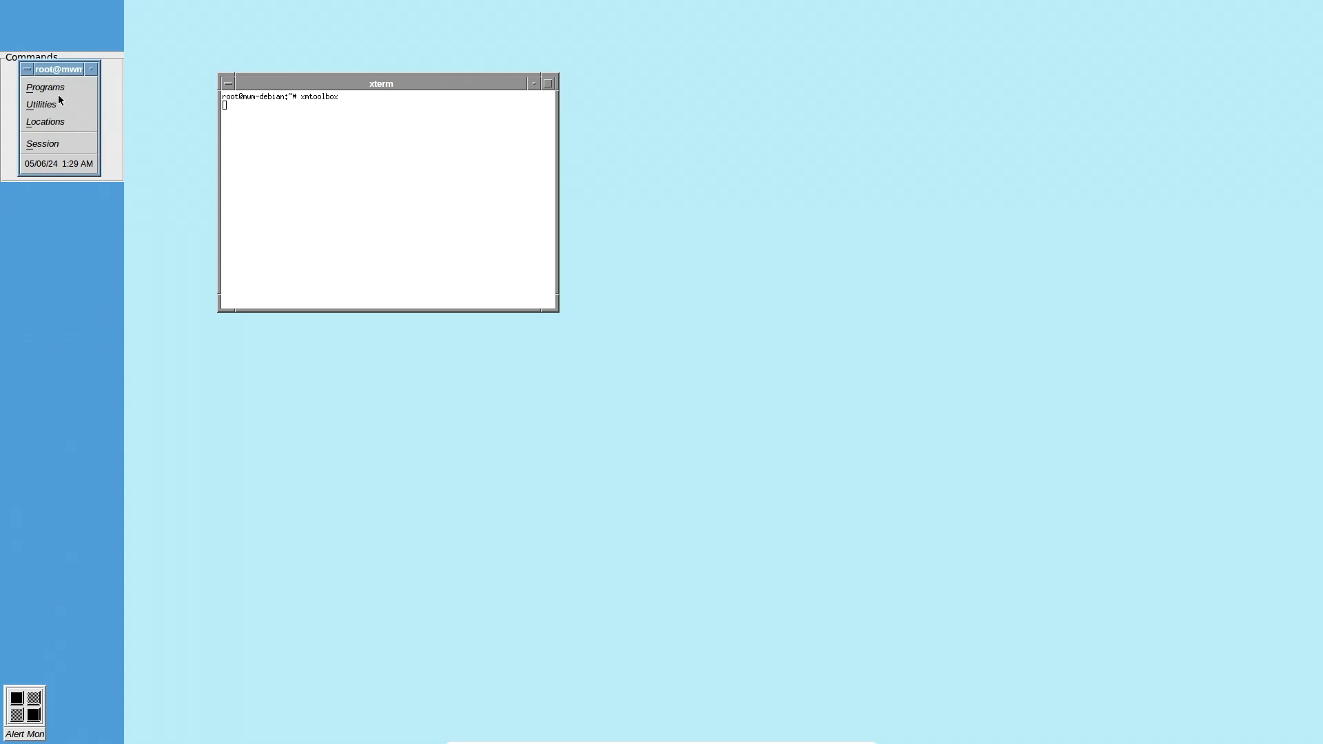
# Stop xmtoolbox and install the links package with 'apt install links', confirming with Y.
pyautogui.hotkey('ctrl', 'c')
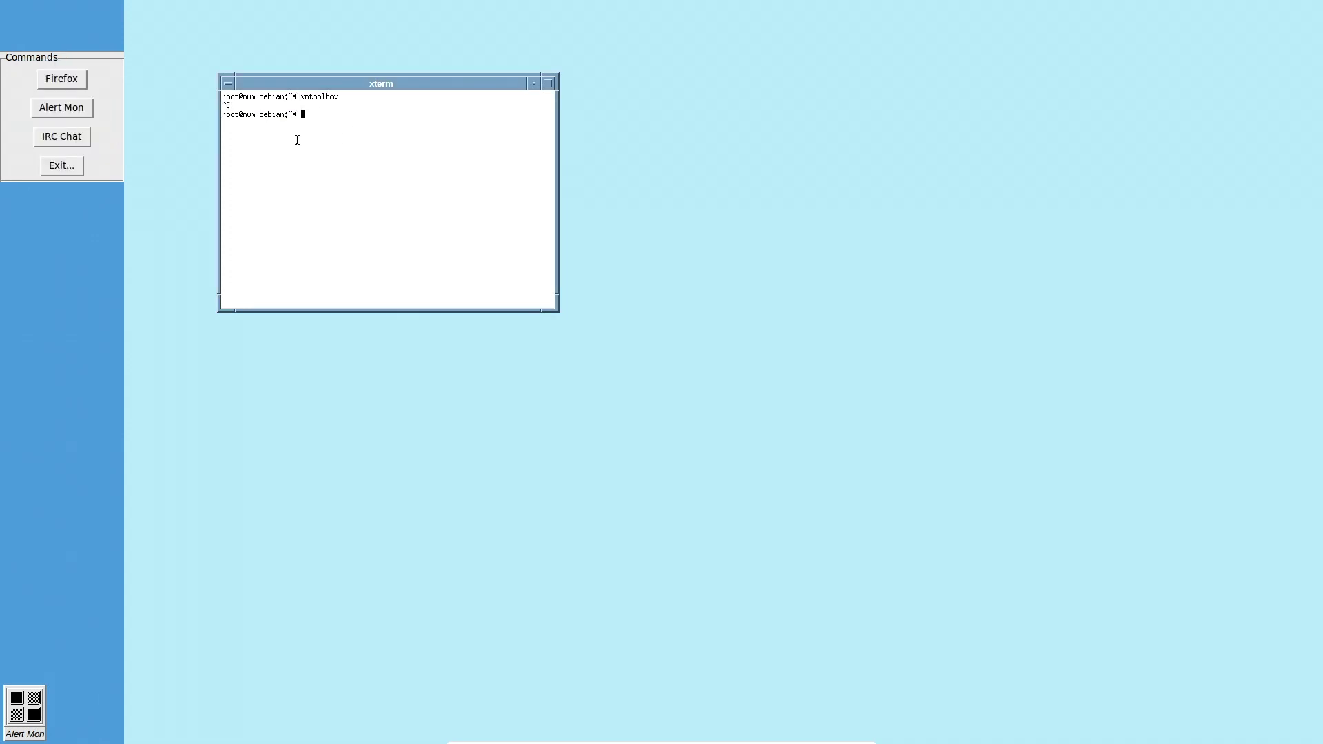
pyautogui.write('apt install links')
pyautogui.press('Return')
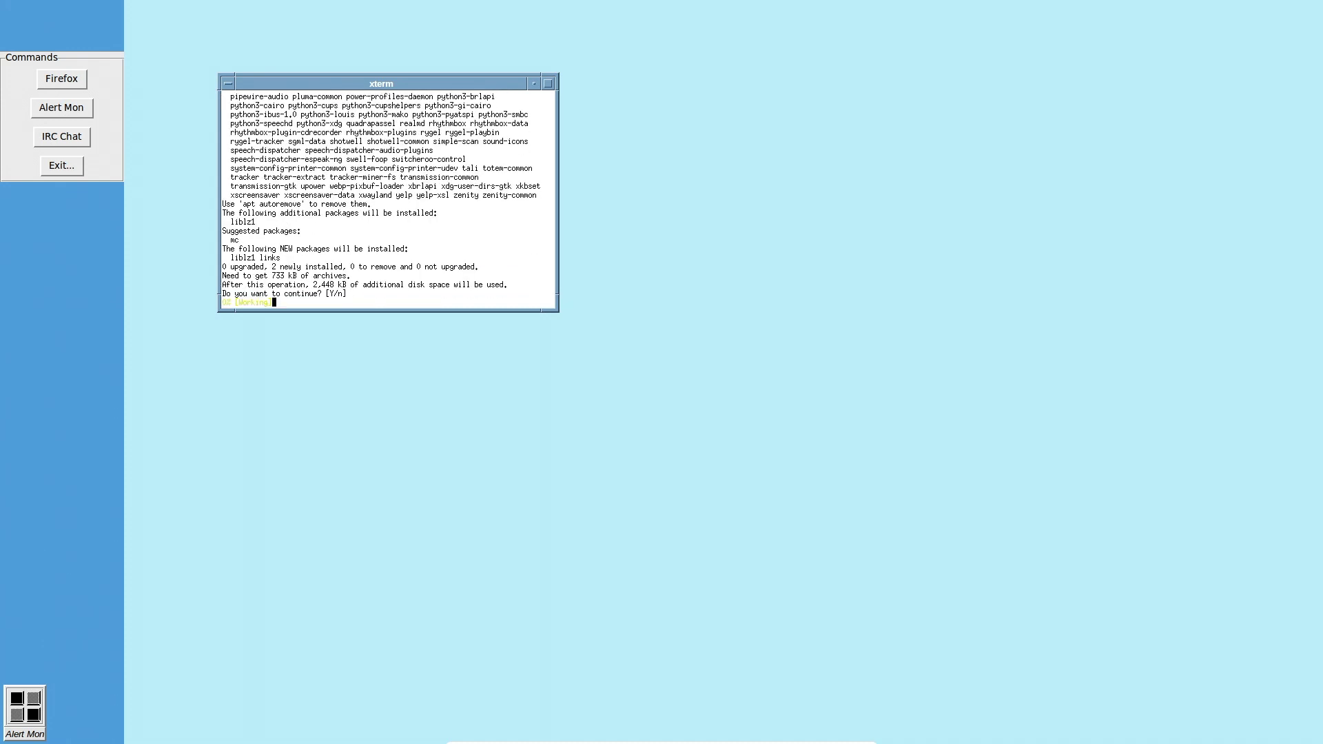
pyautogui.press('Return')
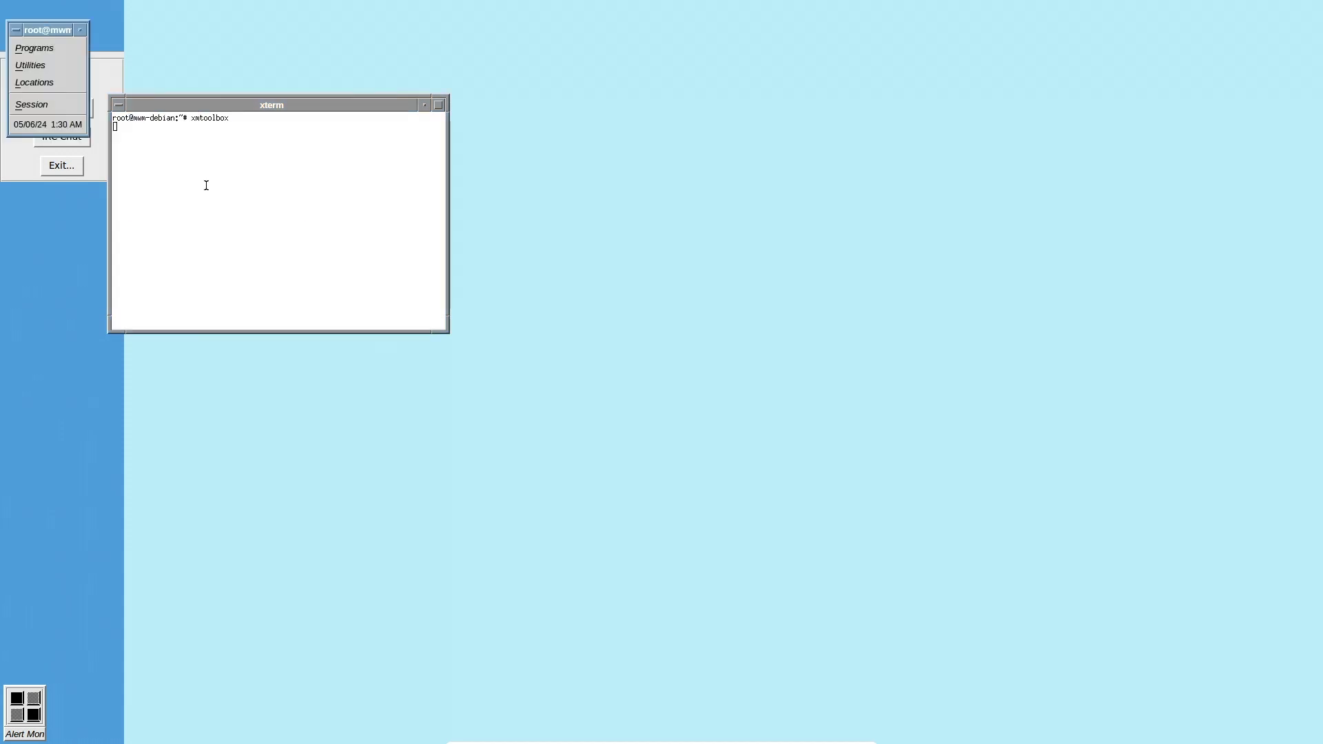
# Launch the Web-Browser from the toolbox Programs list.
pyautogui.click(42, 66)
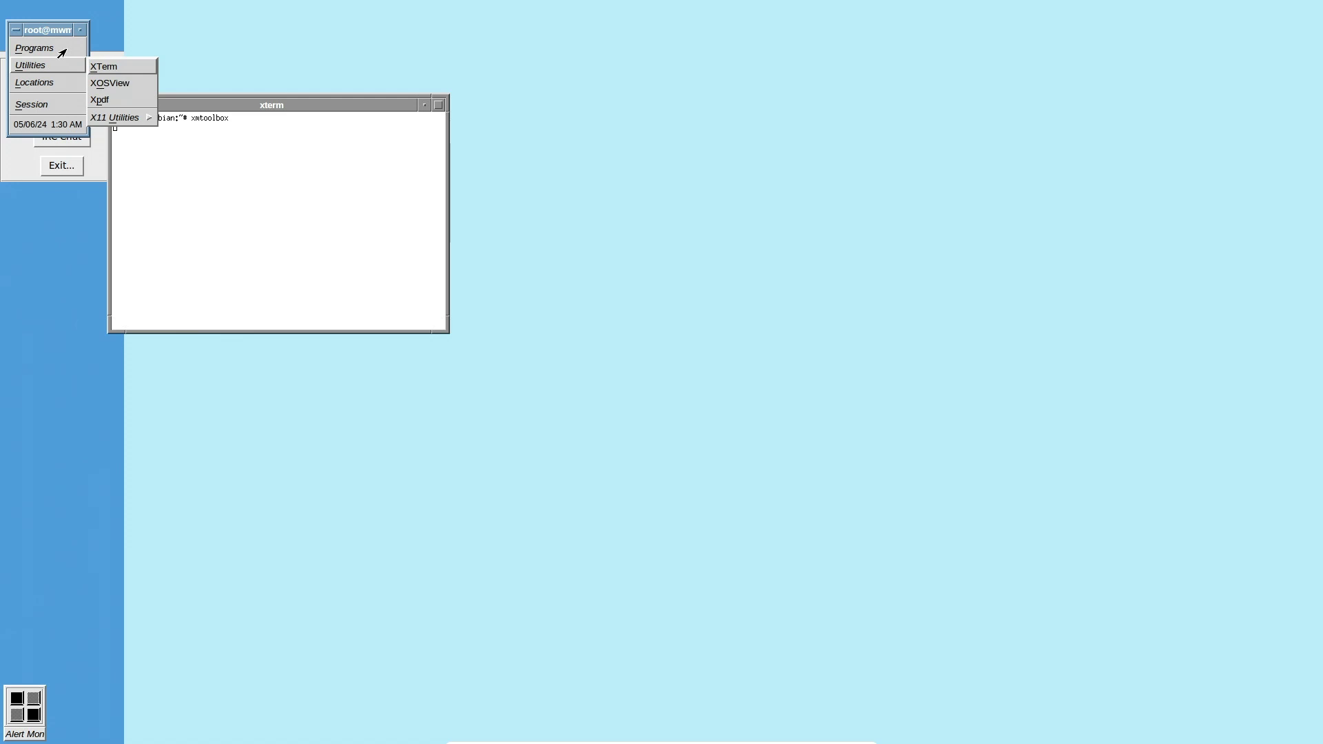
pyautogui.click(60, 50)
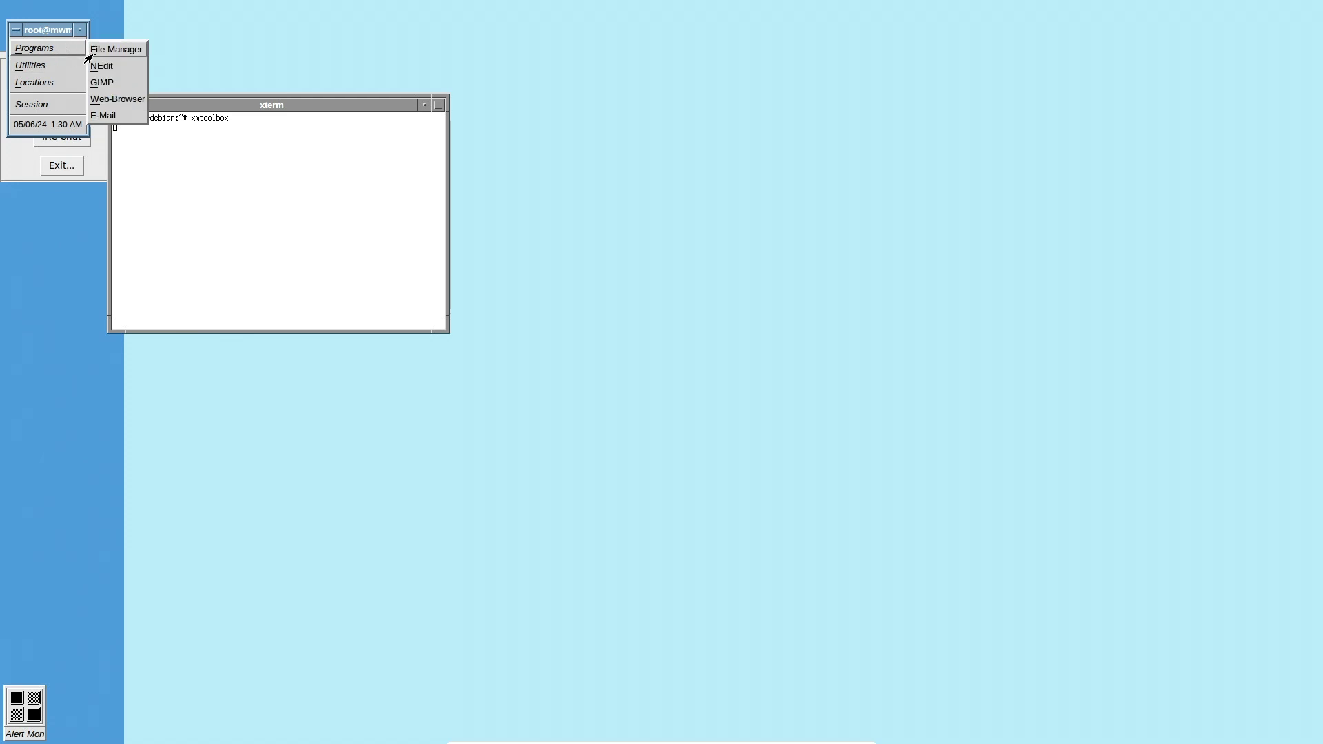
pyautogui.click(110, 100)
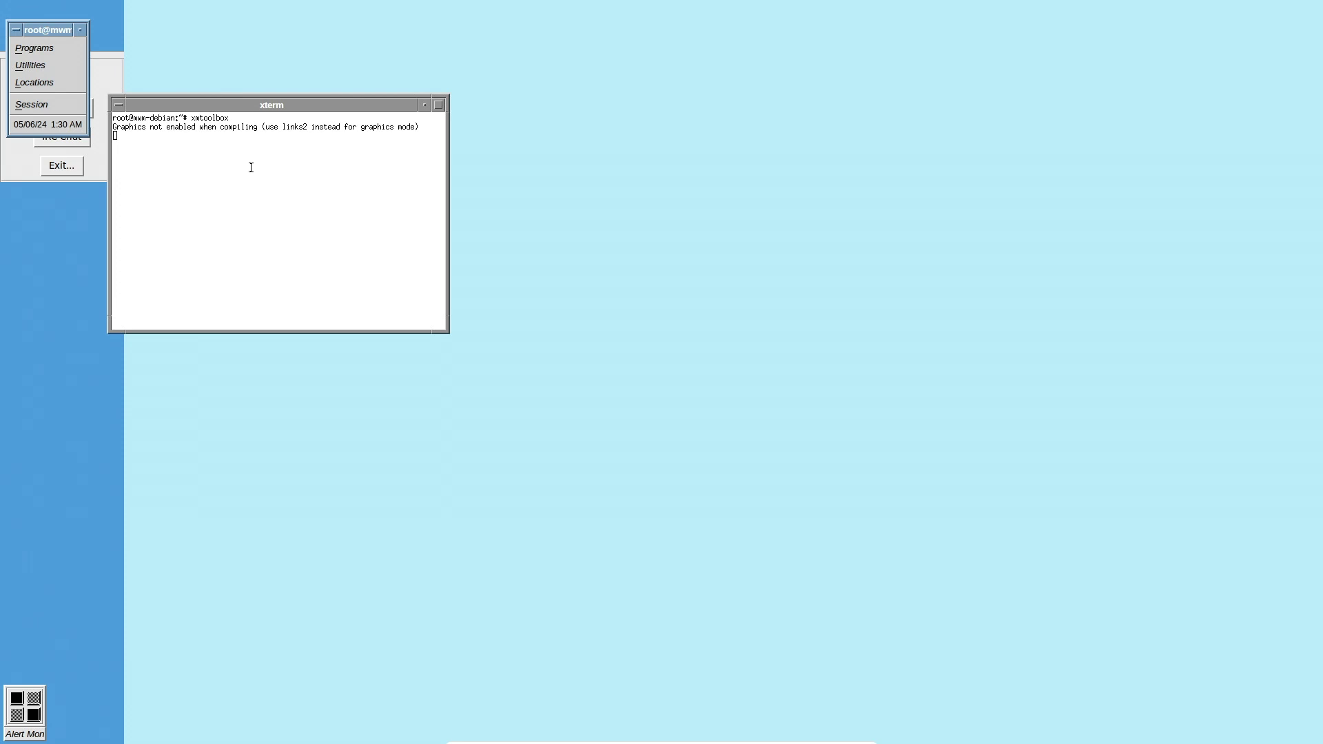
# Stop xmtoolbox, run links2, clear the screen, and move the terminal to the right.
pyautogui.click(300, 140)
pyautogui.hotkey('ctrl', 'c')
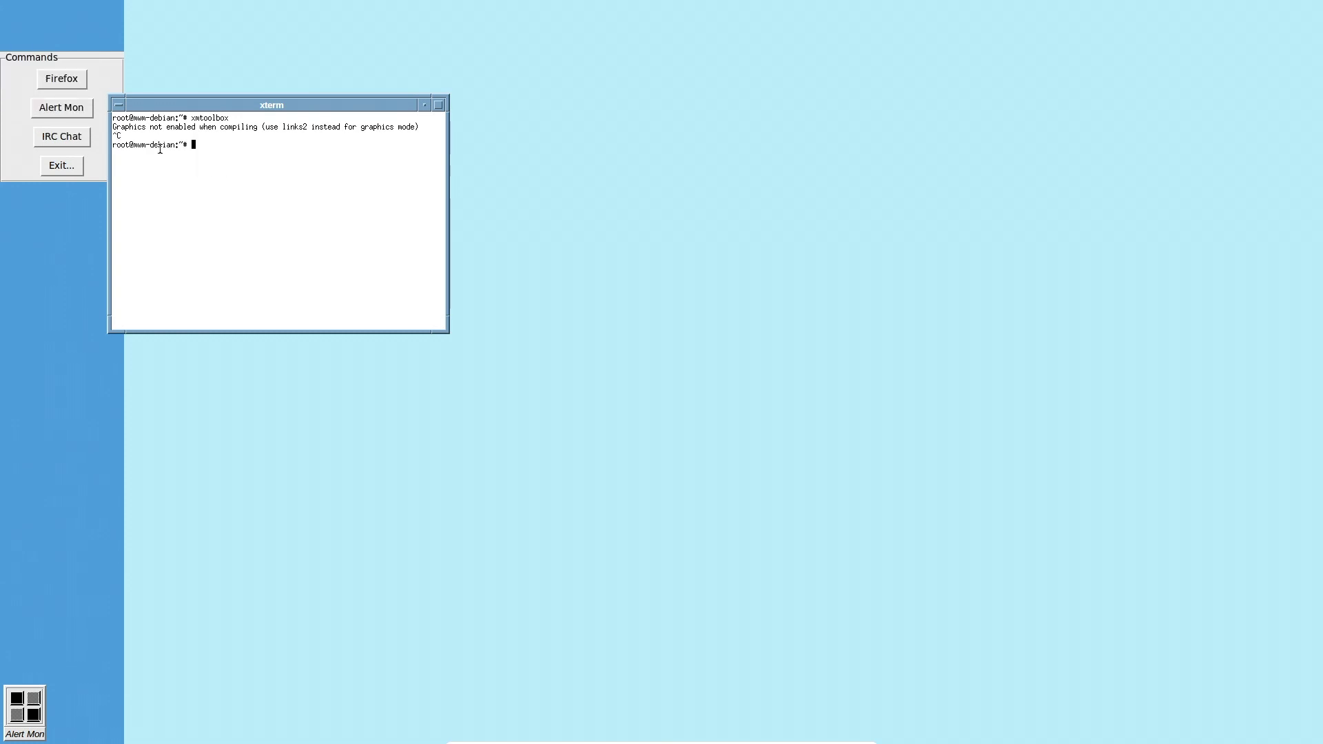
pyautogui.write('links2')
pyautogui.press('Return')
pyautogui.write('clear')
pyautogui.press('Return')
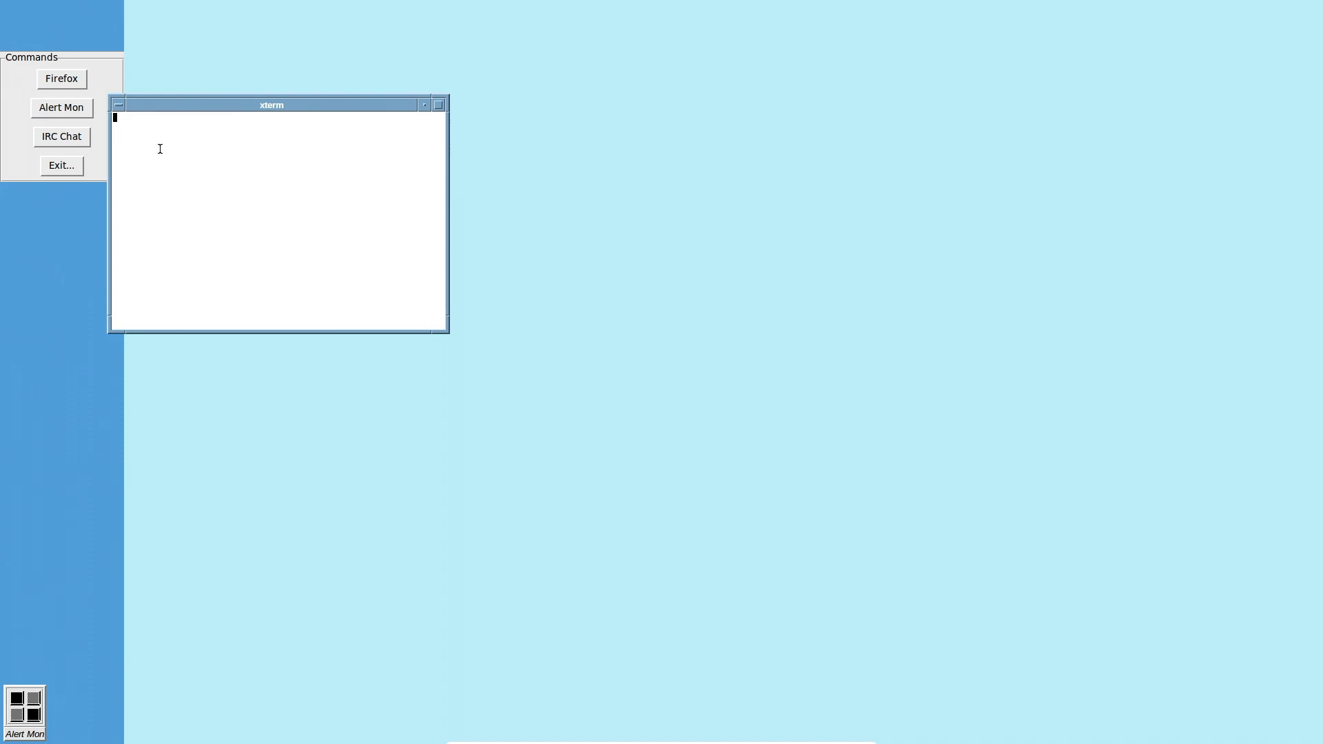
pyautogui.moveTo(244, 109); pyautogui.dragTo(467, 100)
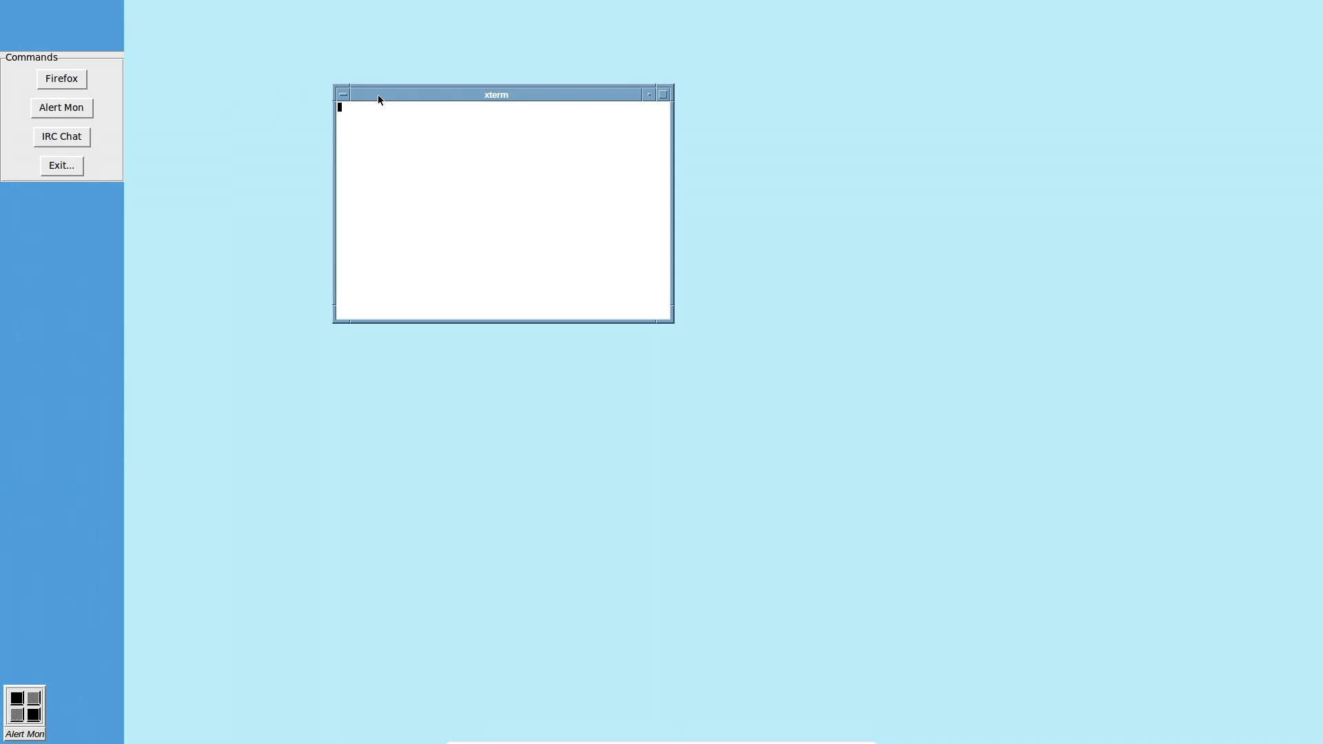
pyautogui.click(346, 104)
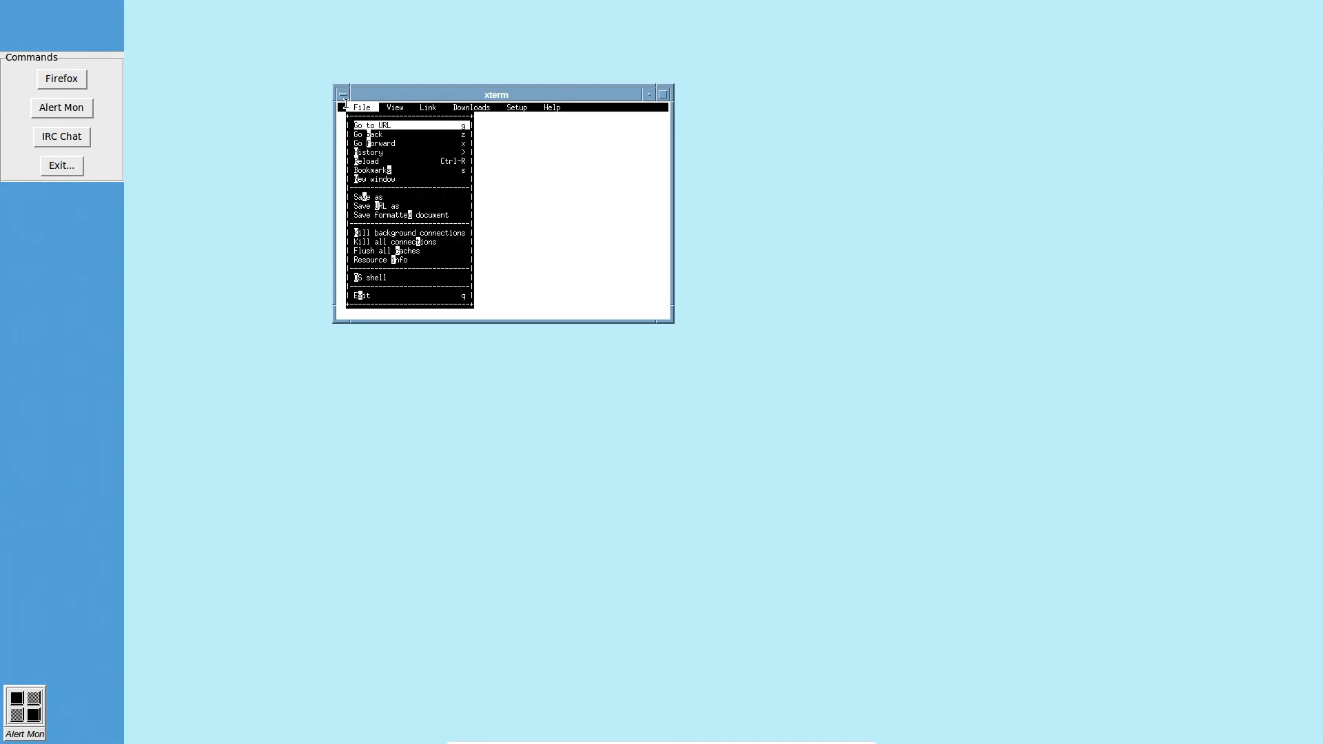
# Browse the Links menus, then load vincentmaggard.com.
pyautogui.click(395, 108)
pyautogui.click(429, 108)
pyautogui.click(460, 109)
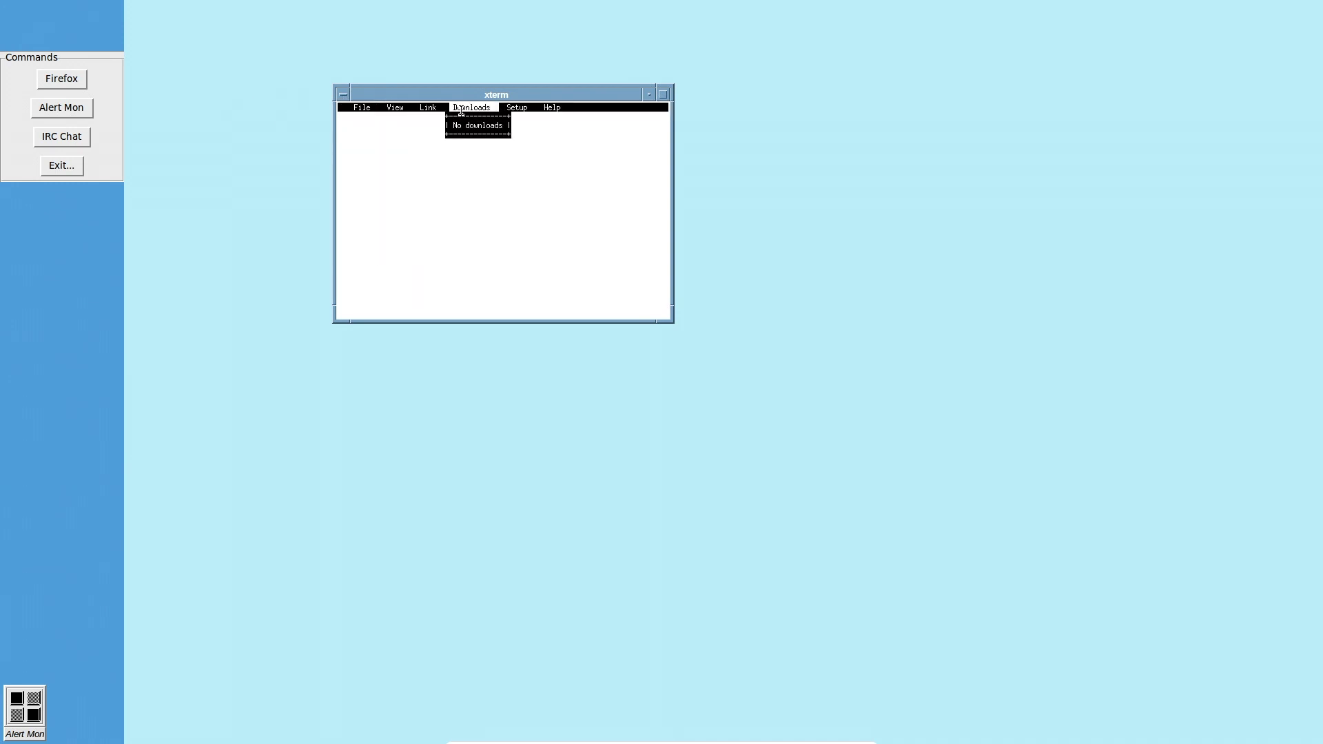
pyautogui.click(515, 115)
pyautogui.click(388, 112)
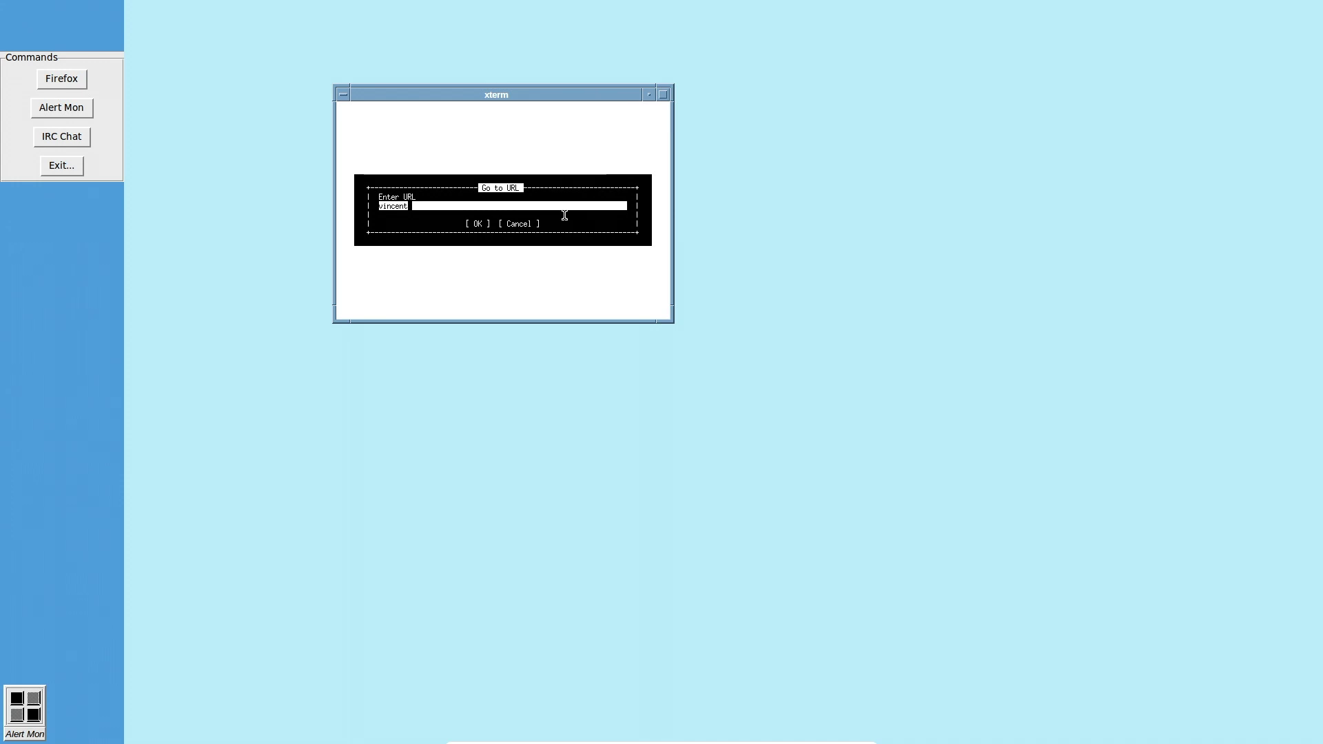
pyautogui.write('d.com')
pyautogui.press('Return')
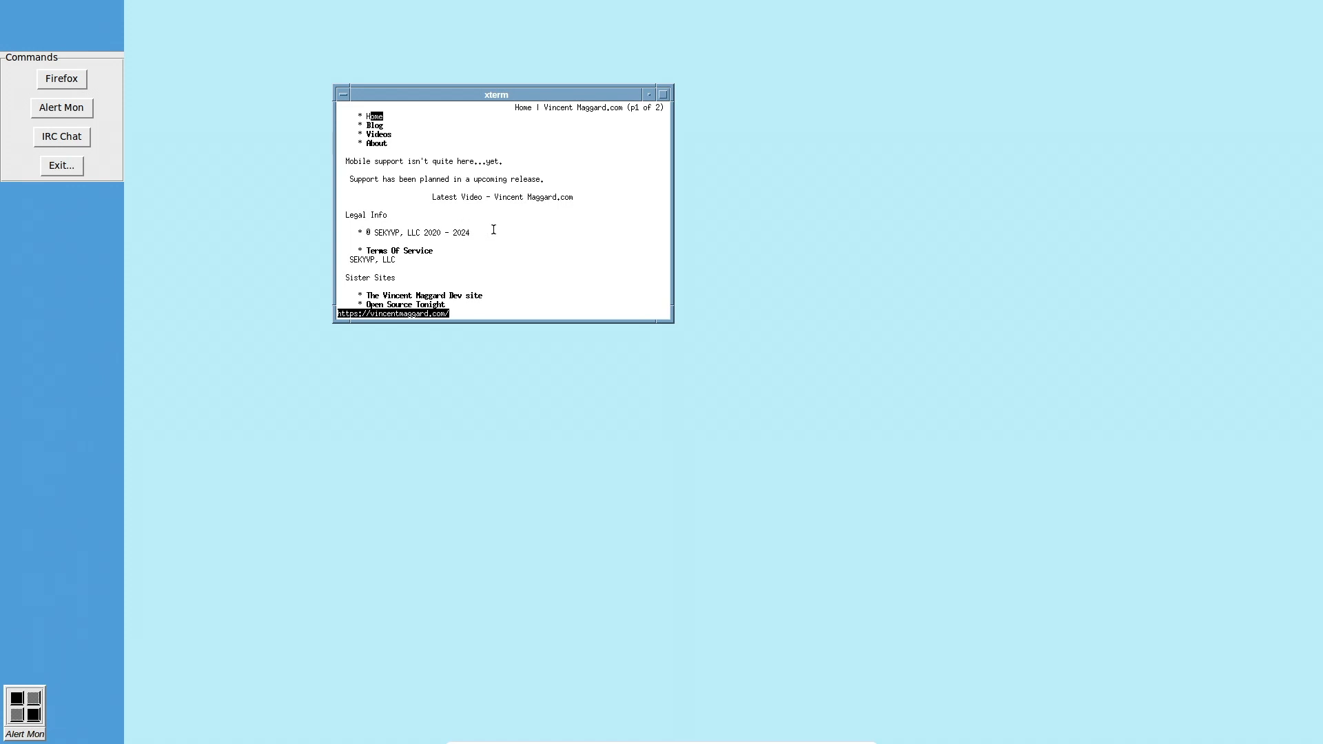
# Open the Blog and the 'Why I care about captioning' post, then maximize the terminal.
pyautogui.click(379, 125)
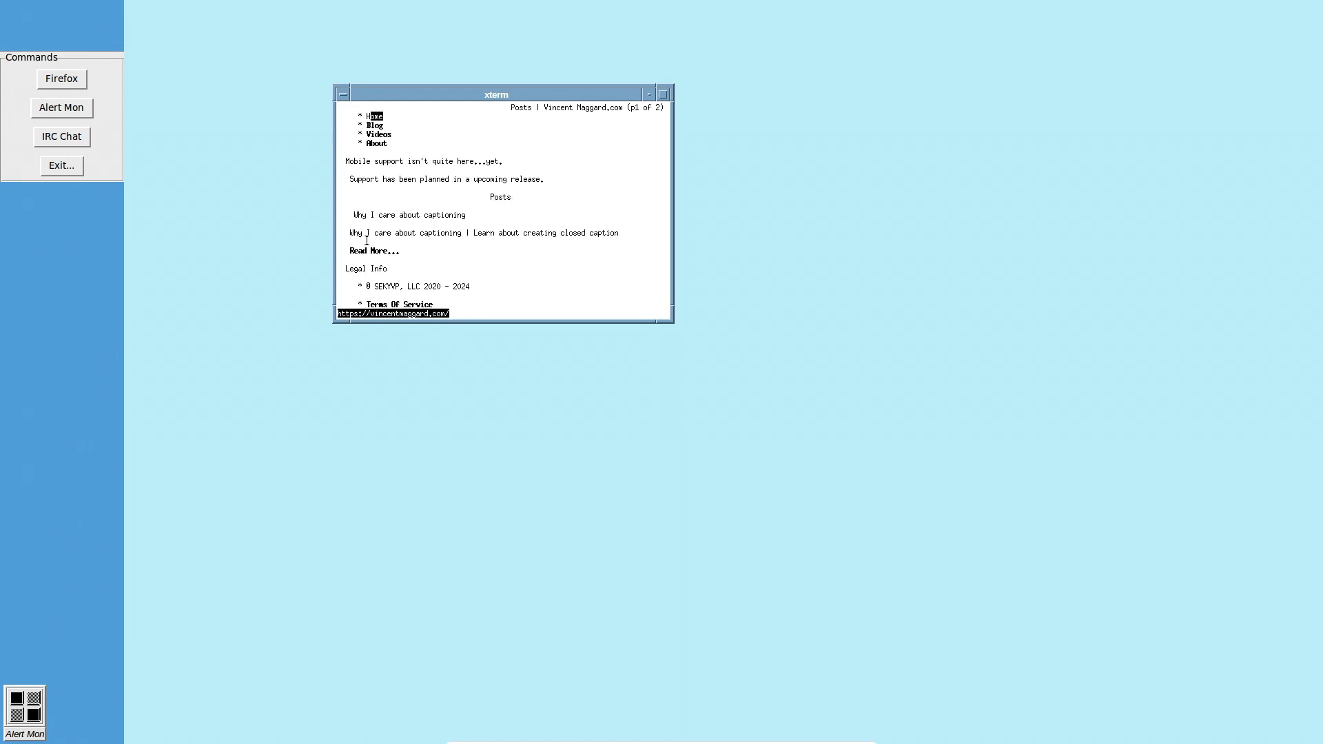
pyautogui.click(373, 250)
pyautogui.scroll(-5, 471, 221)
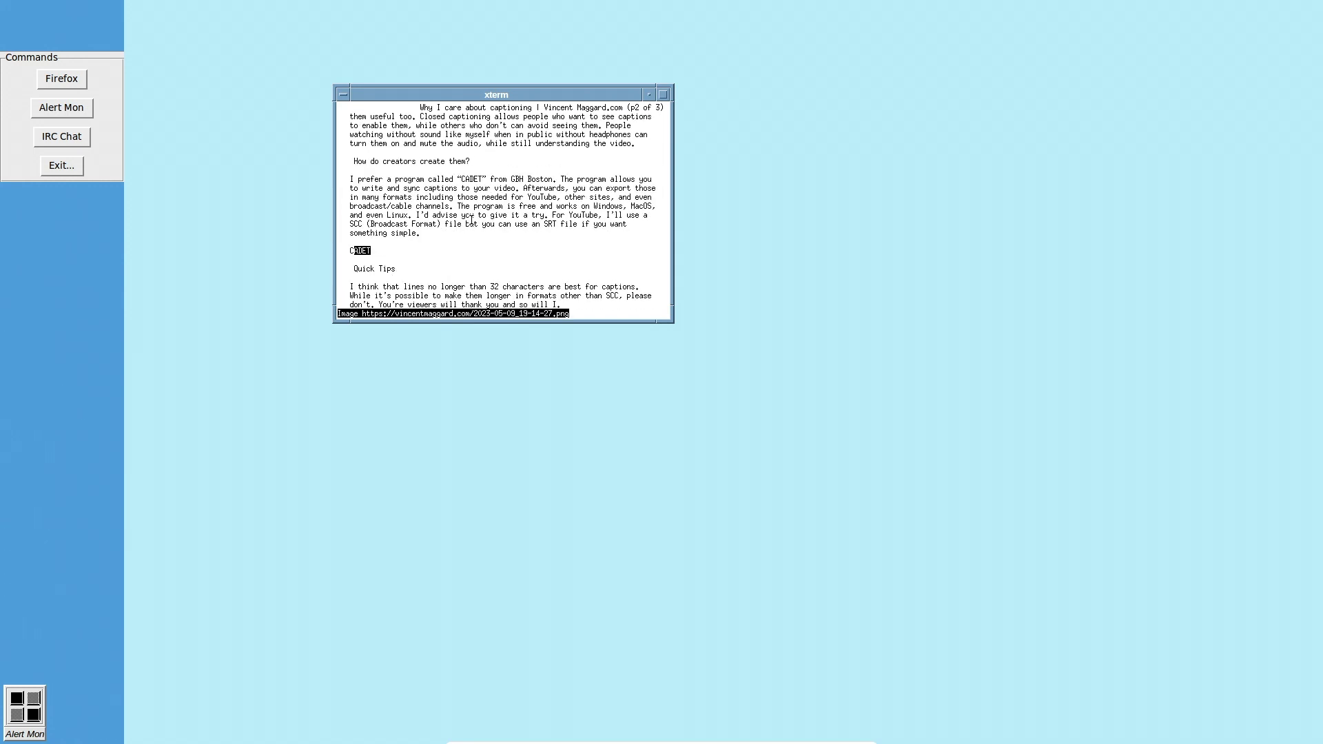
pyautogui.scroll(5, 483, 214)
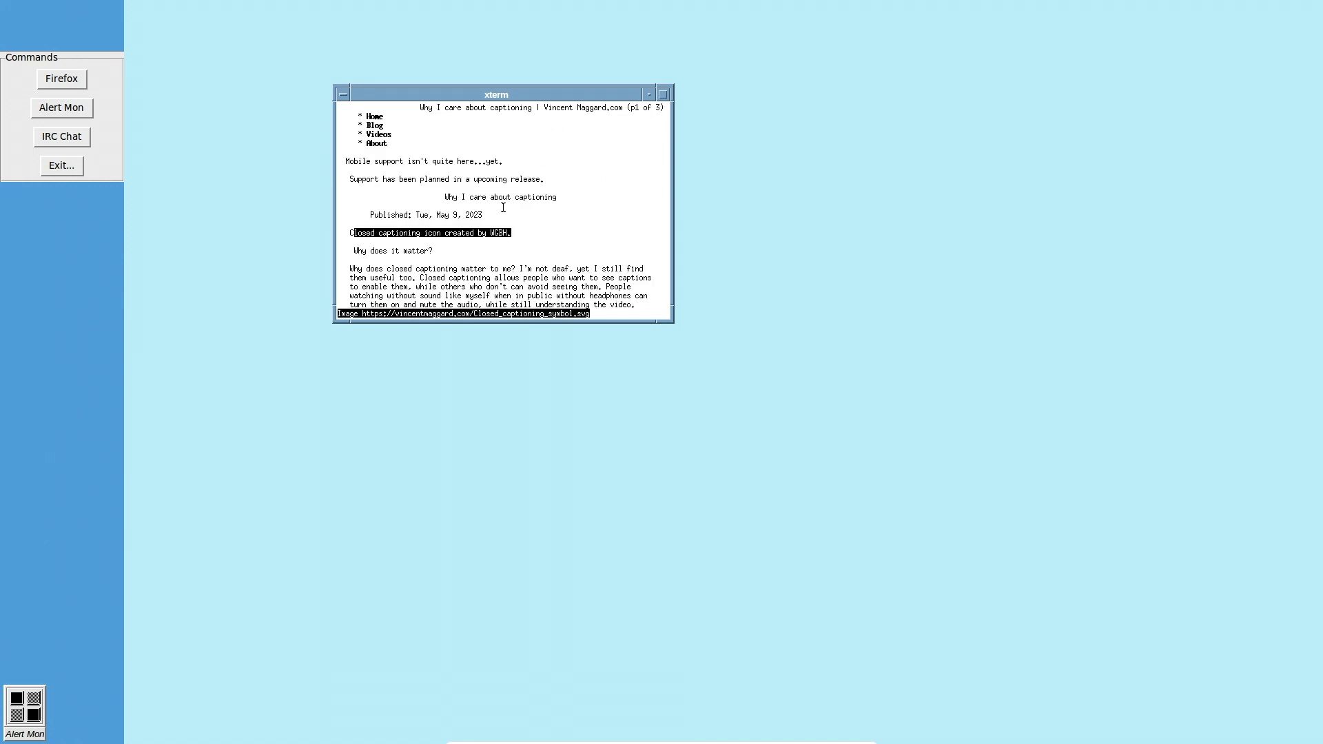
pyautogui.click(663, 94)
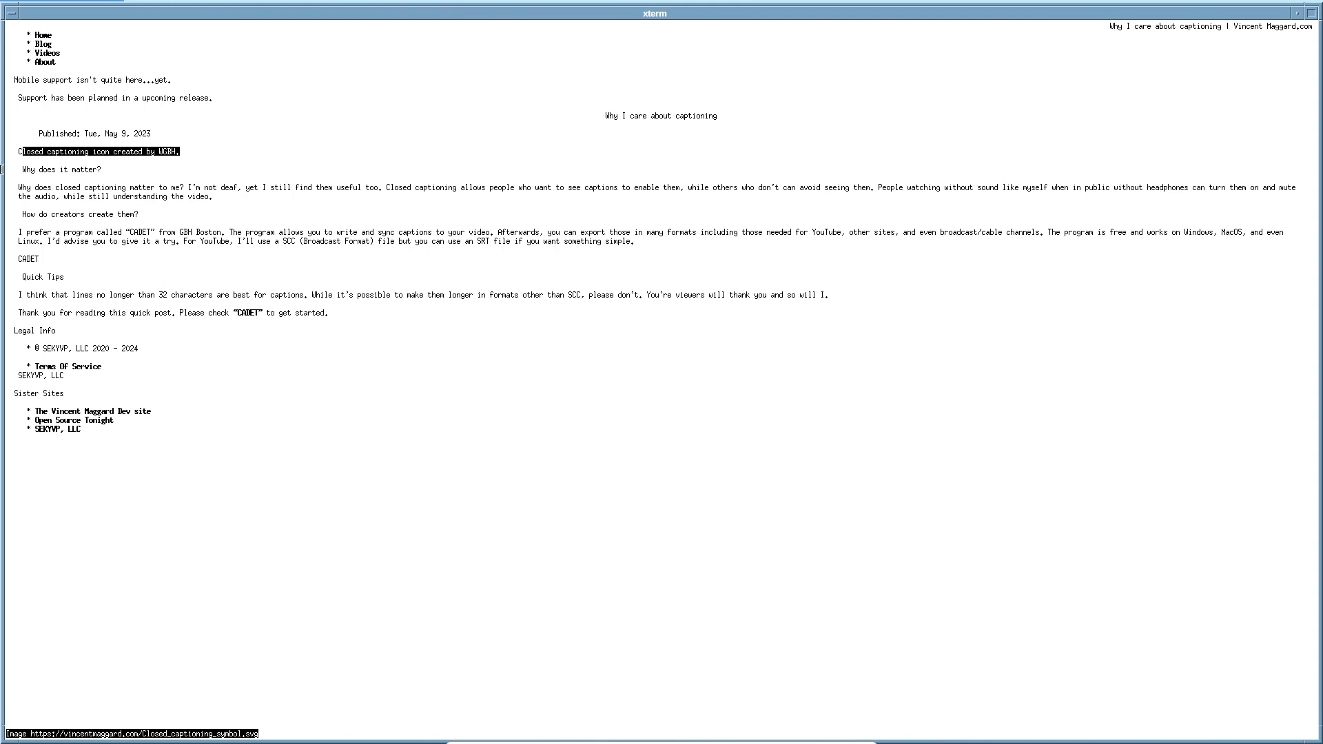
pyautogui.click(11, 14)
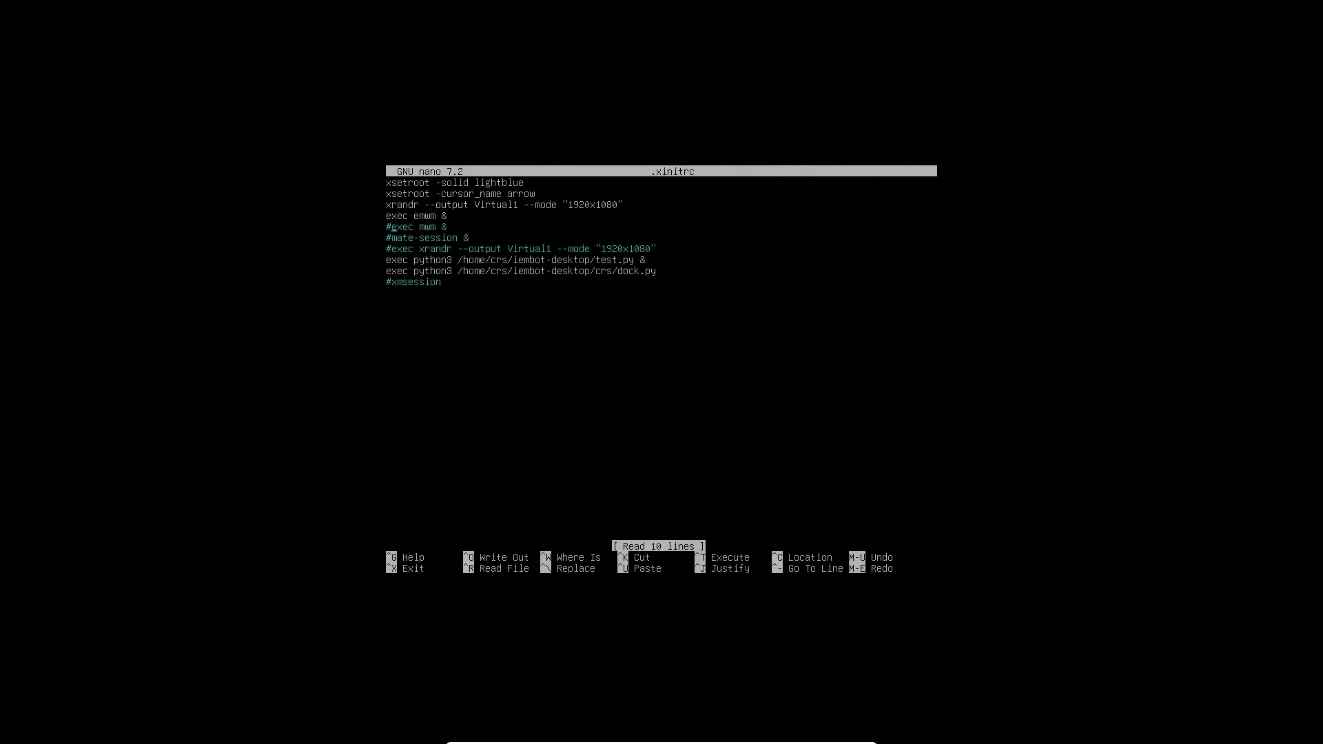
# Uncomment 'exec mwm &', comment out 'exec emwm &', save .xinitrc, and recall the xinit command.
pyautogui.press('BackSpace')
pyautogui.press('Up')
pyautogui.write('#')
pyautogui.hotkey('ctrl', 's')
pyautogui.hotkey('ctrl', 'x')
pyautogui.press('Up')
pyautogui.press('Up')
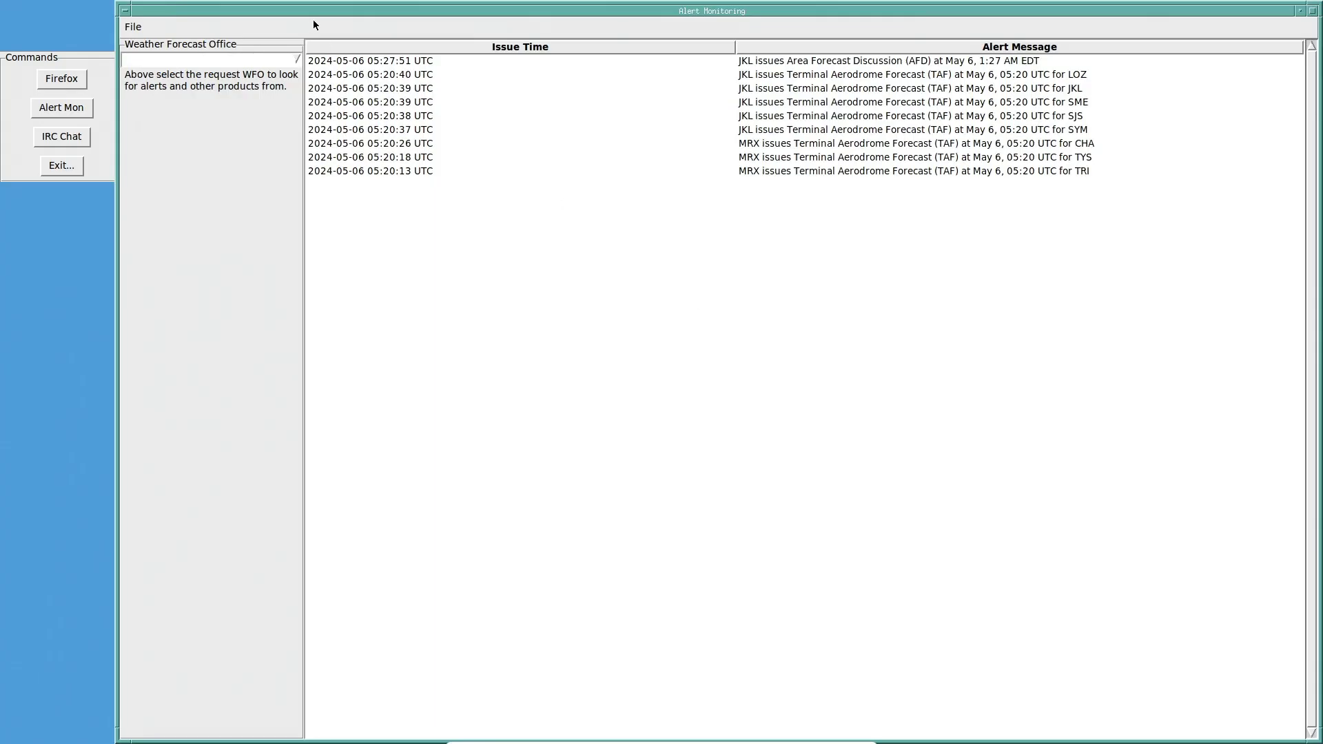
# Exit Alert Monitoring from its File menu.
pyautogui.click(355, 61)
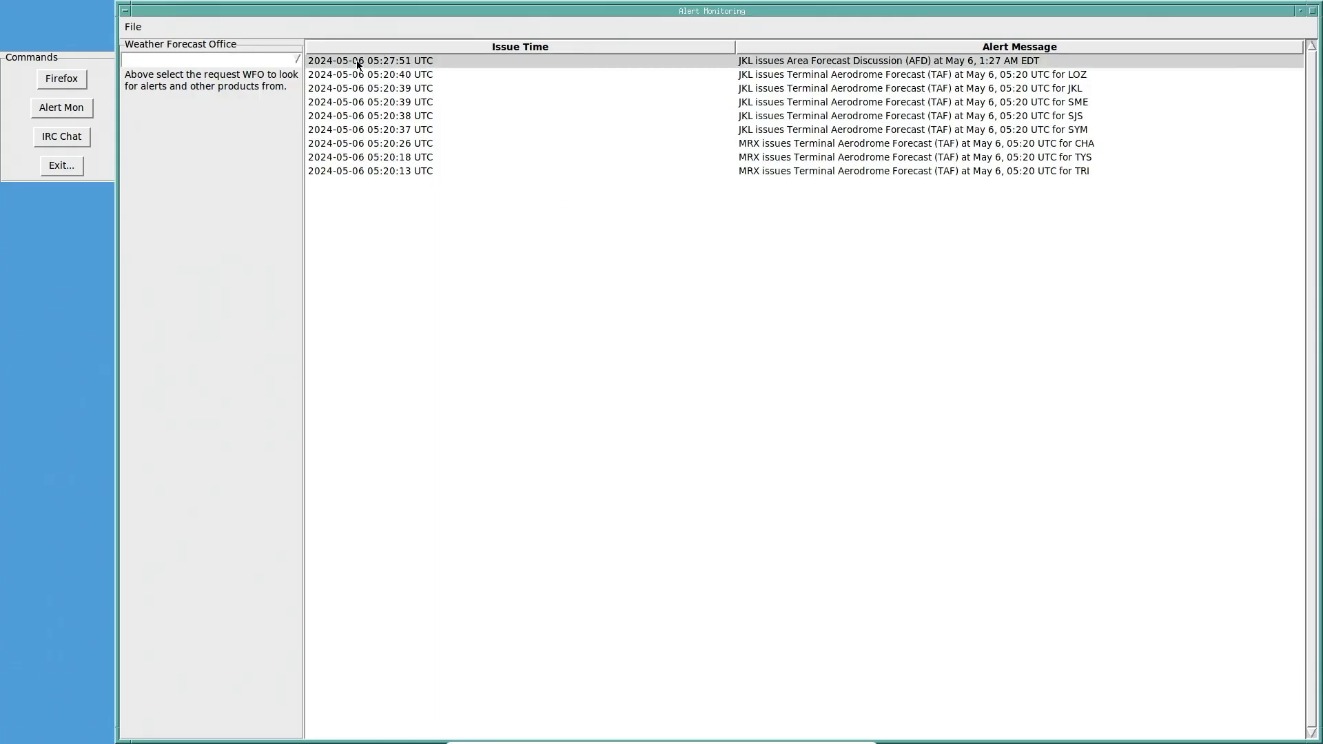
pyautogui.click(133, 26)
pyautogui.click(135, 46)
# Open a new terminal from the root menu and open .xinitrc with nano.
pyautogui.click(215, 112)
pyautogui.click(260, 132)
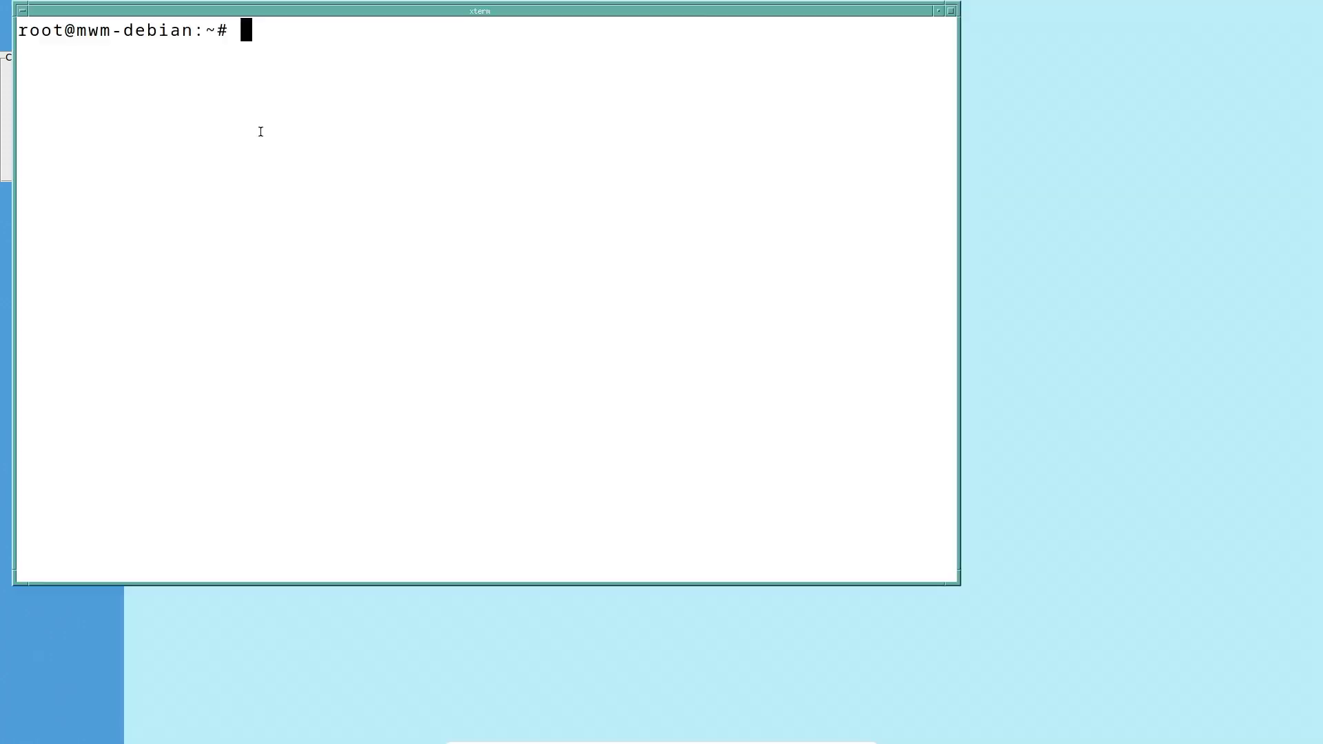
pyautogui.moveTo(359, 11); pyautogui.dragTo(473, 57)
pyautogui.write('nano .zi')
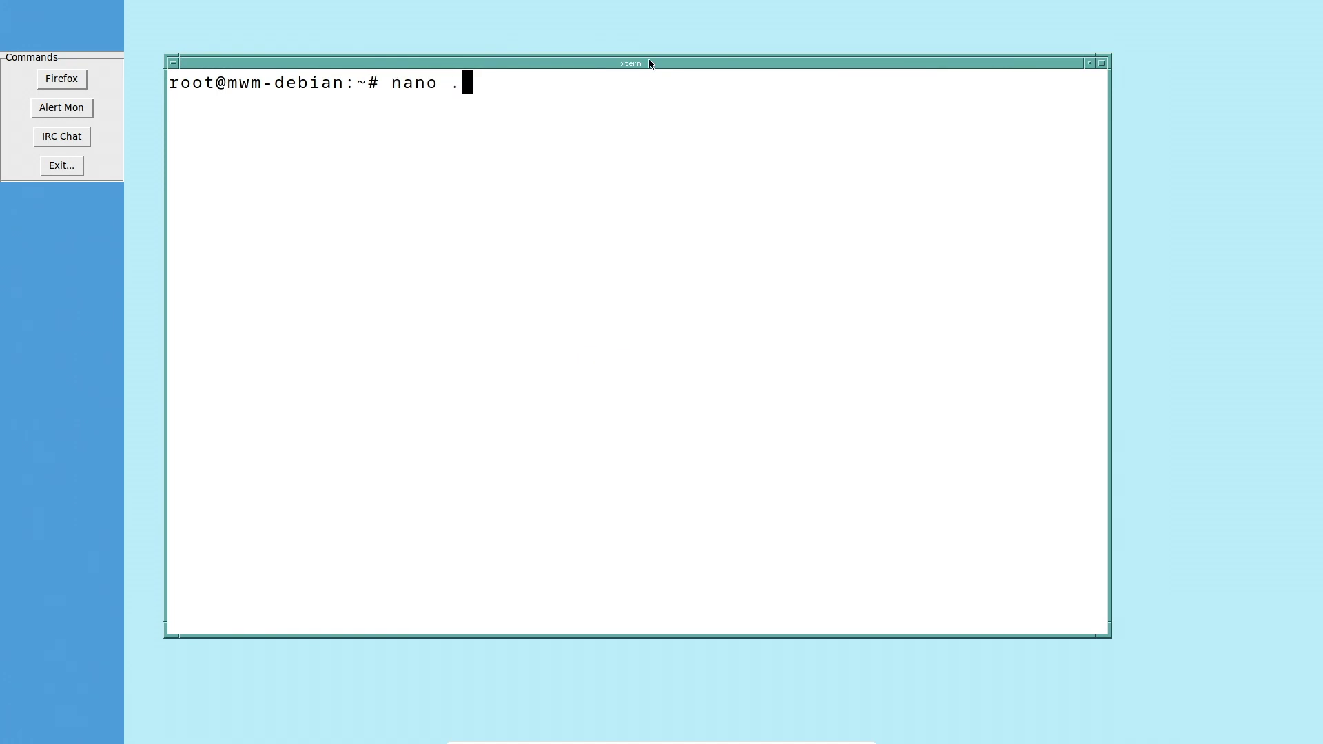
pyautogui.press('BackSpace')
pyautogui.press('BackSpace')
pyautogui.write('xinitrc')
pyautogui.press('Return')
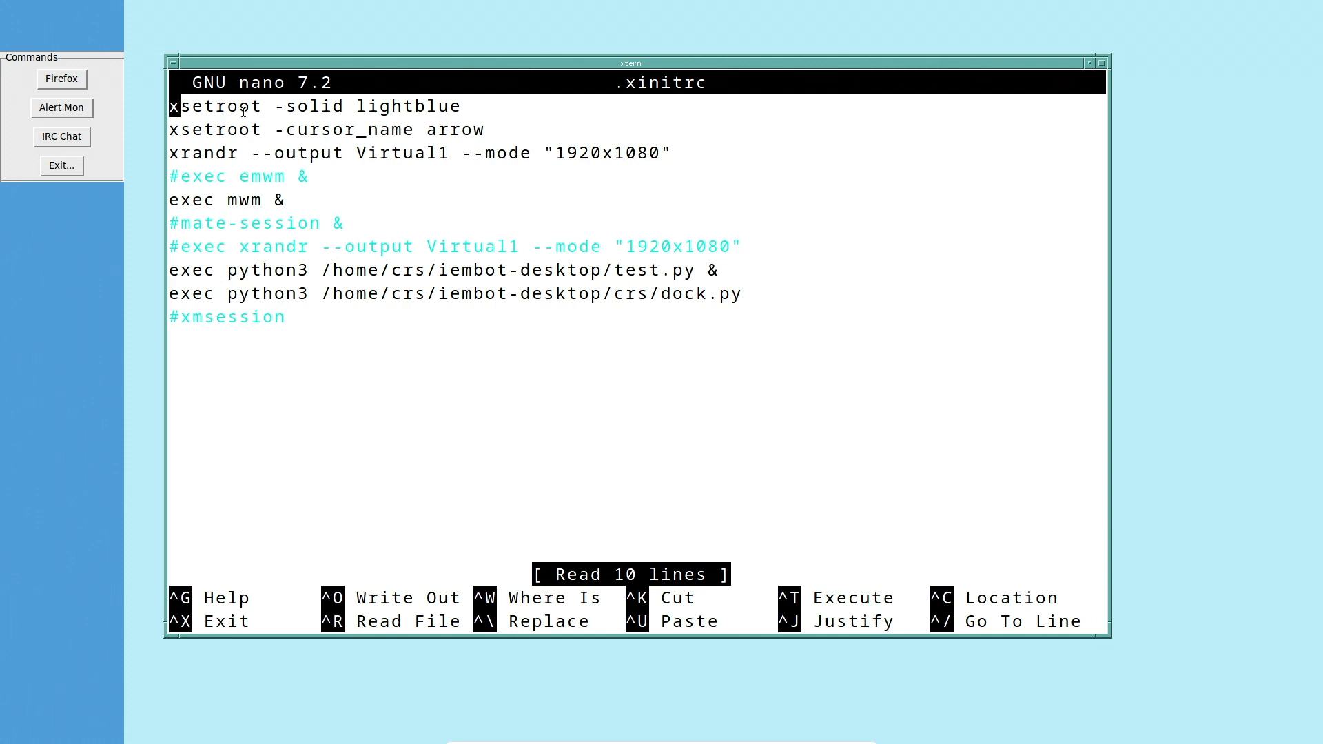
# Highlight the cursor setting, xrandr, emwm and 'exec mwm &' lines of .xinitrc.
pyautogui.moveTo(177, 108)
pyautogui.mouseDown()
pyautogui.moveTo(467, 114)
pyautogui.moveTo(442, 124)
pyautogui.moveTo(487, 131)
pyautogui.moveTo(169, 131)
pyautogui.mouseUp()
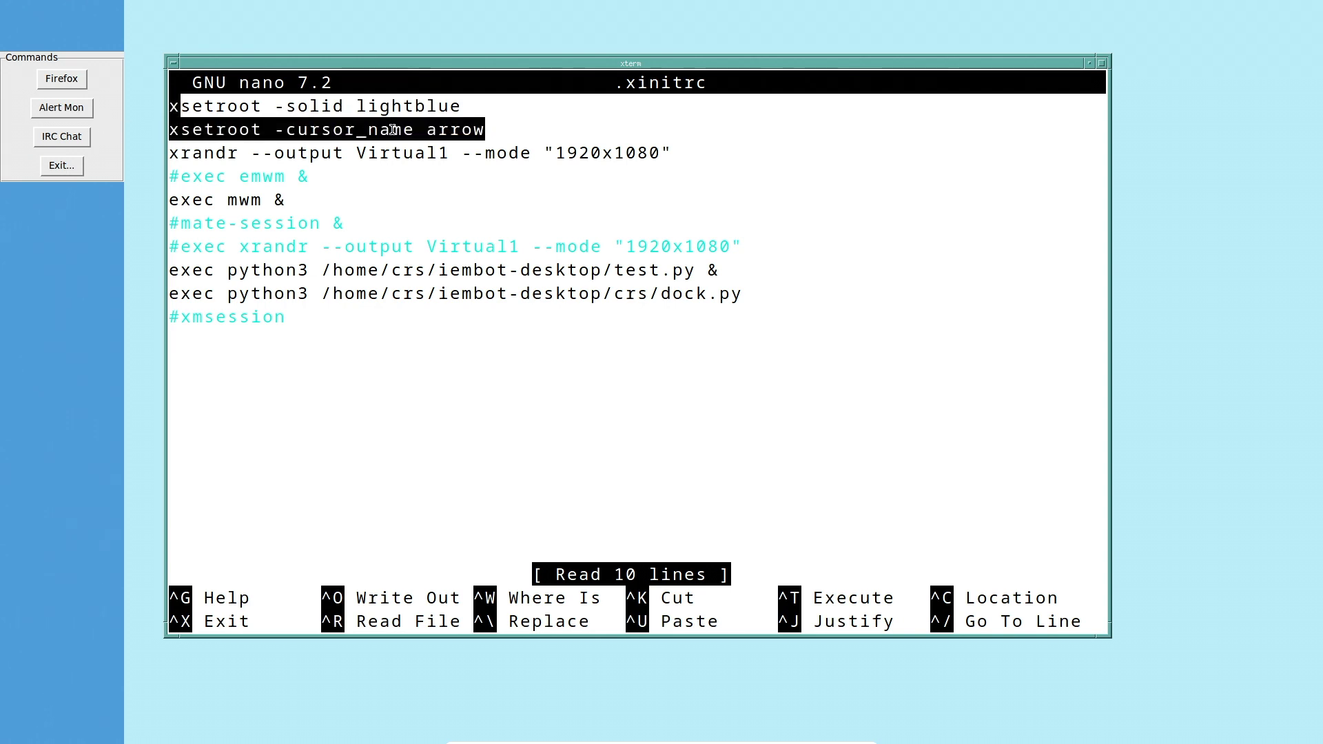
pyautogui.click(416, 137)
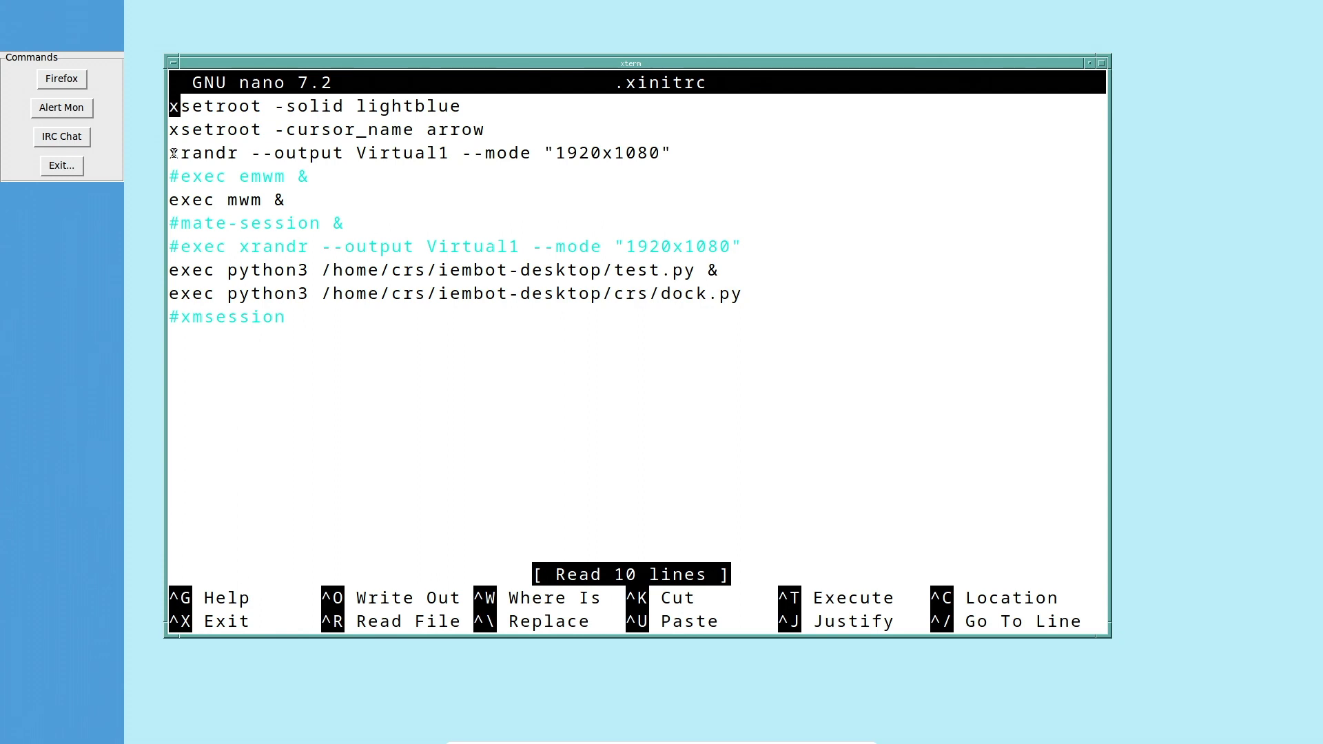
pyautogui.moveTo(169, 153); pyautogui.dragTo(679, 159)
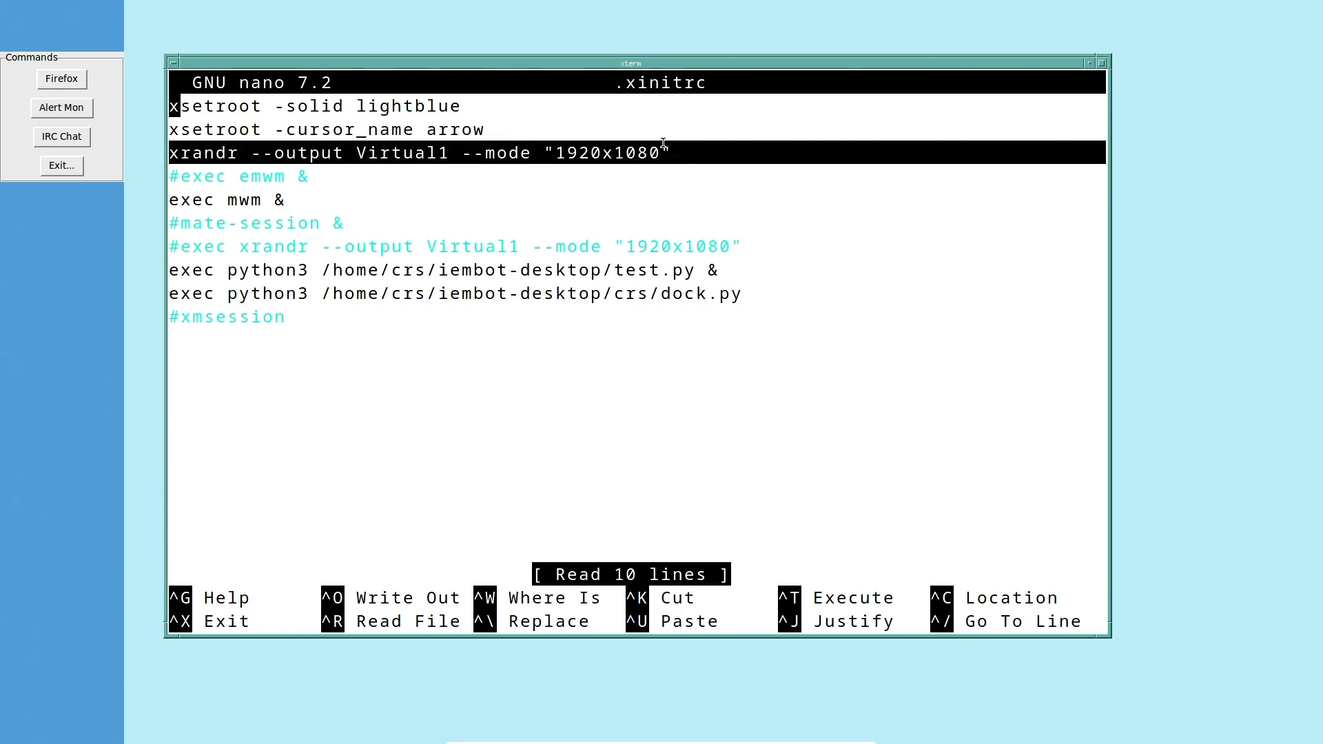
pyautogui.click(664, 143)
pyautogui.moveTo(683, 162); pyautogui.dragTo(348, 154)
pyautogui.click(288, 205)
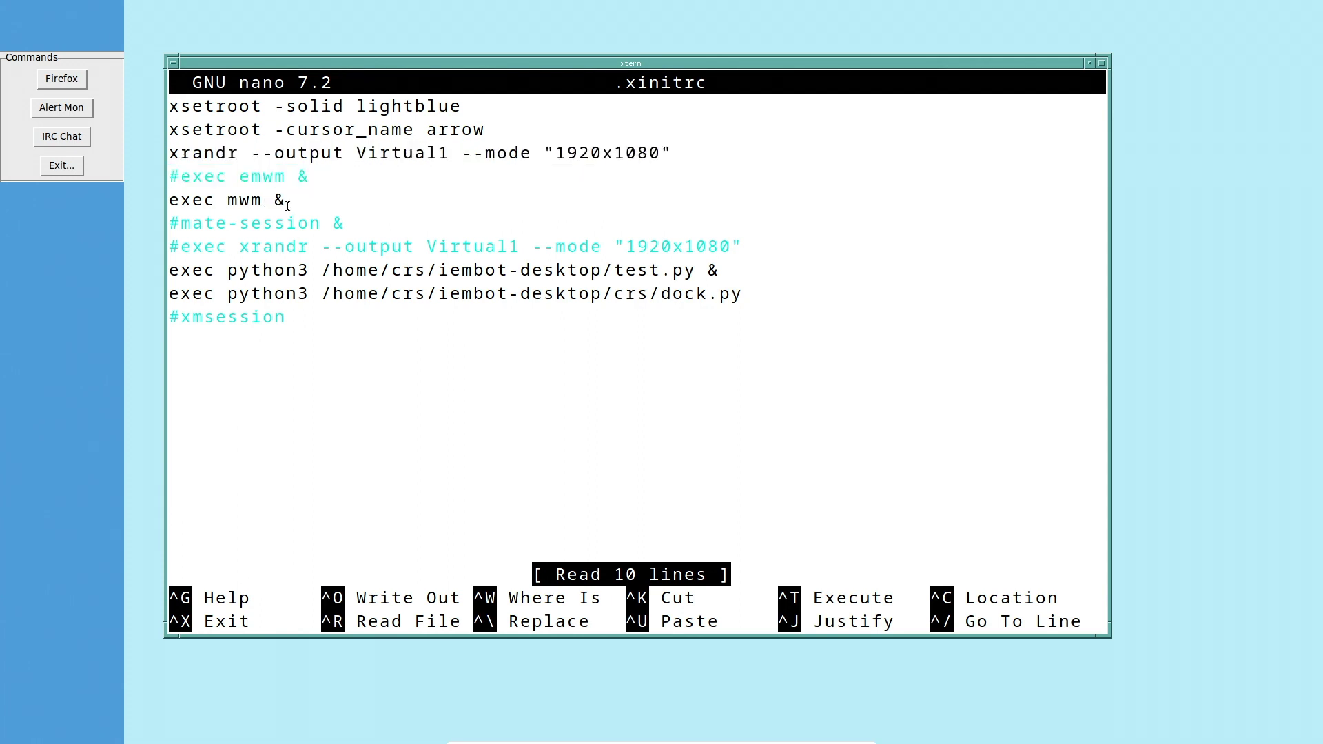
pyautogui.tripleClick(288, 205)
pyautogui.click(289, 255)
# Highlight the python3 launch lines for dock.py and test.py.
pyautogui.moveTo(169, 269); pyautogui.dragTo(659, 293)
pyautogui.click(764, 293)
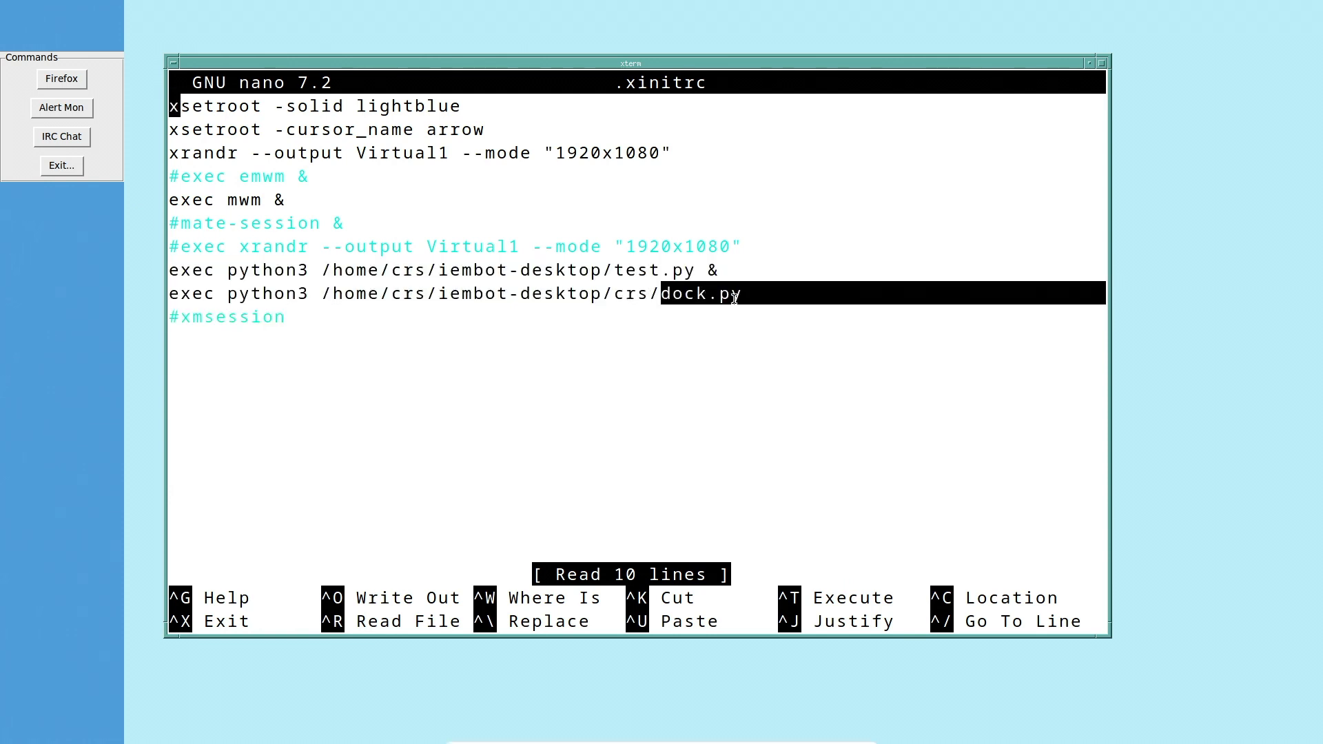
pyautogui.click(703, 293)
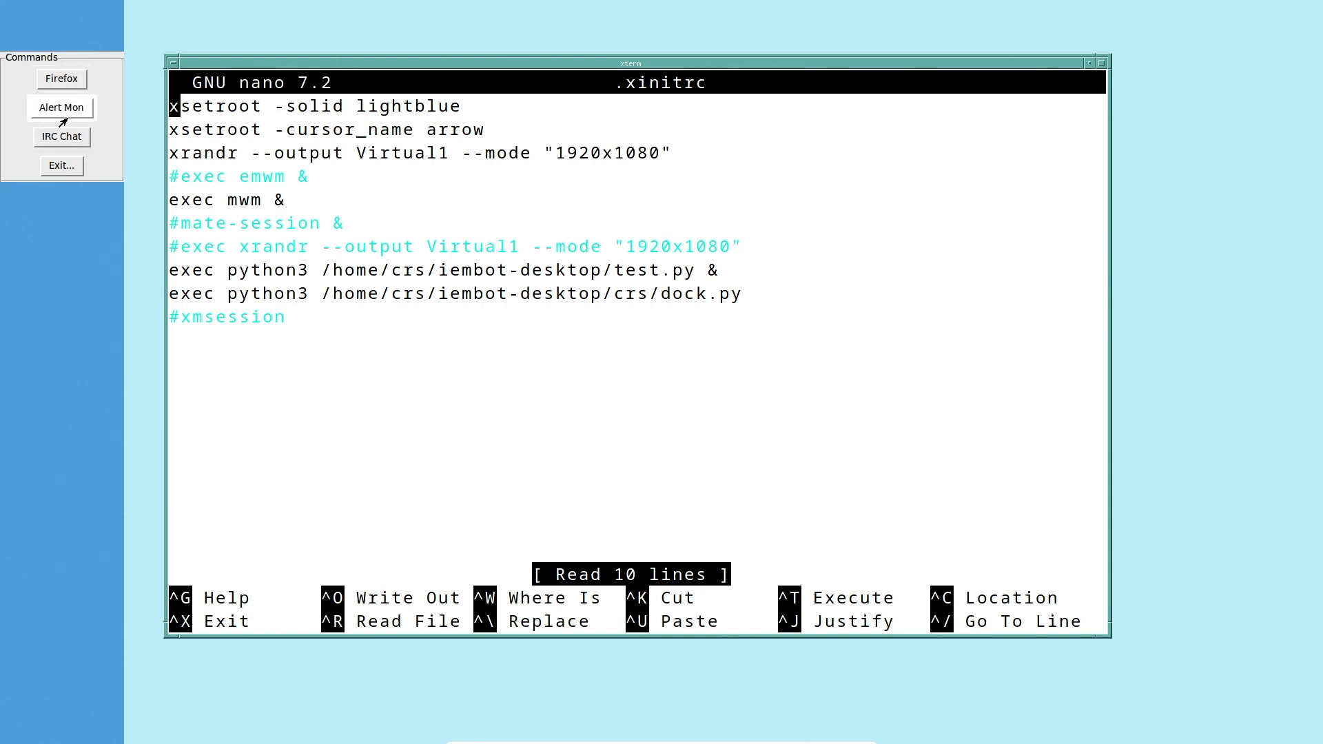
pyautogui.moveTo(734, 260); pyautogui.dragTo(519, 270)
pyautogui.click(588, 286)
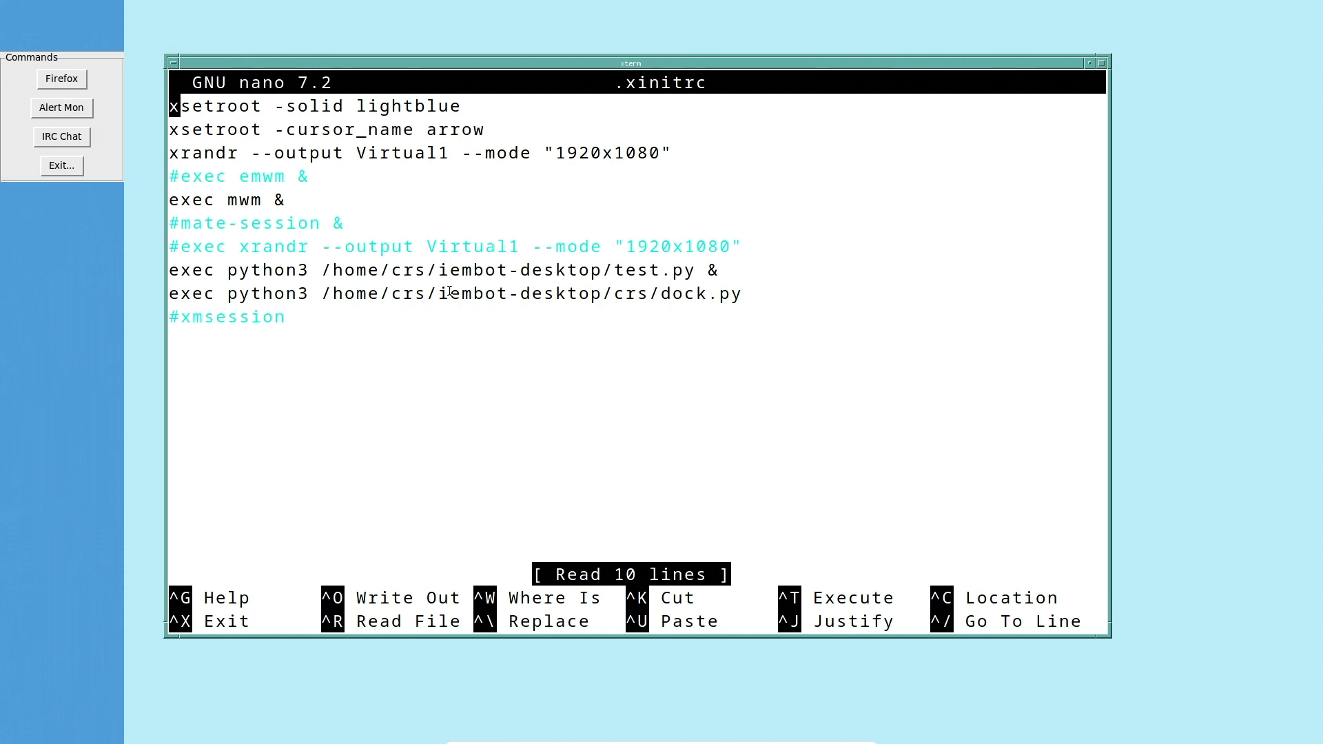
# Uncomment the xmsession line in .xinitrc and comment out the exec mwm & line with #.
pyautogui.press('Down')
pyautogui.press('Down')
pyautogui.press('Down')
pyautogui.press('Down')
pyautogui.press('Down')
pyautogui.press('Down')
pyautogui.press('Down')
pyautogui.press('Down')
pyautogui.press('Down')
pyautogui.press('Down')
pyautogui.press('Up')
pyautogui.press('Up')
pyautogui.press('Right')
pyautogui.press('Down')
pyautogui.press('BackSpace')
pyautogui.press('Up')
pyautogui.press('Up')
pyautogui.press('Up')
pyautogui.press('Up')
pyautogui.press('Up')
pyautogui.write('#')
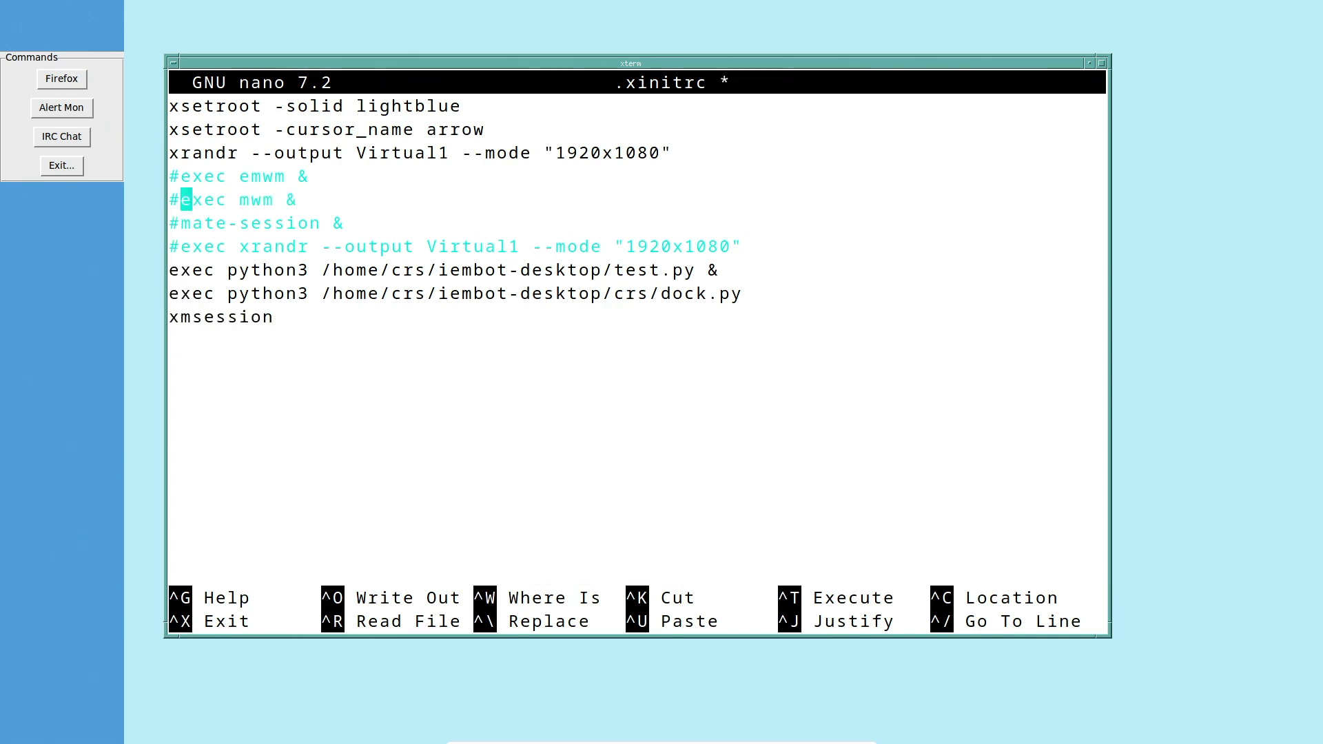
pyautogui.press('Down')
pyautogui.press('Down')
pyautogui.press('Down')
pyautogui.press('Down')
pyautogui.press('Down')
pyautogui.press('Down')
# Save .xinitrc, leave nano, close the xterm and exit the X session via Commands > Exit....
pyautogui.hotkey('ctrl', 's')
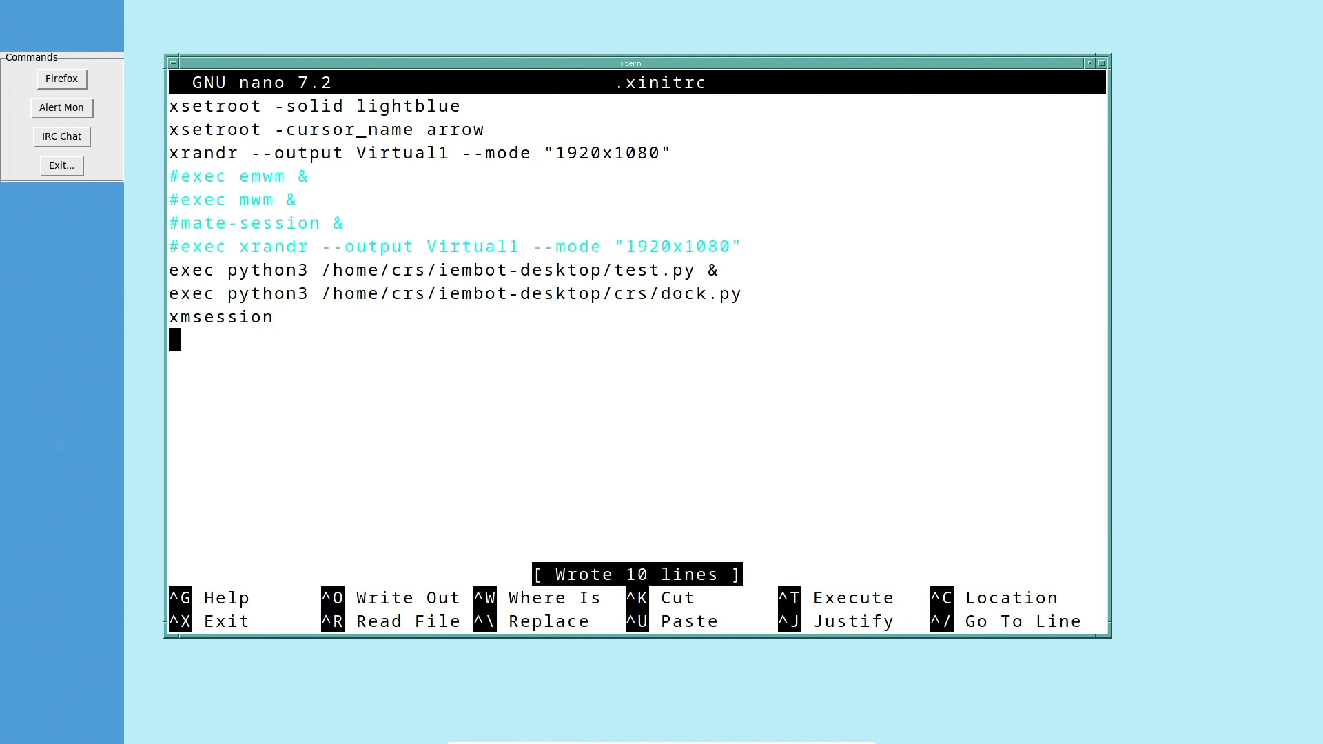
pyautogui.hotkey('ctrl', 'x')
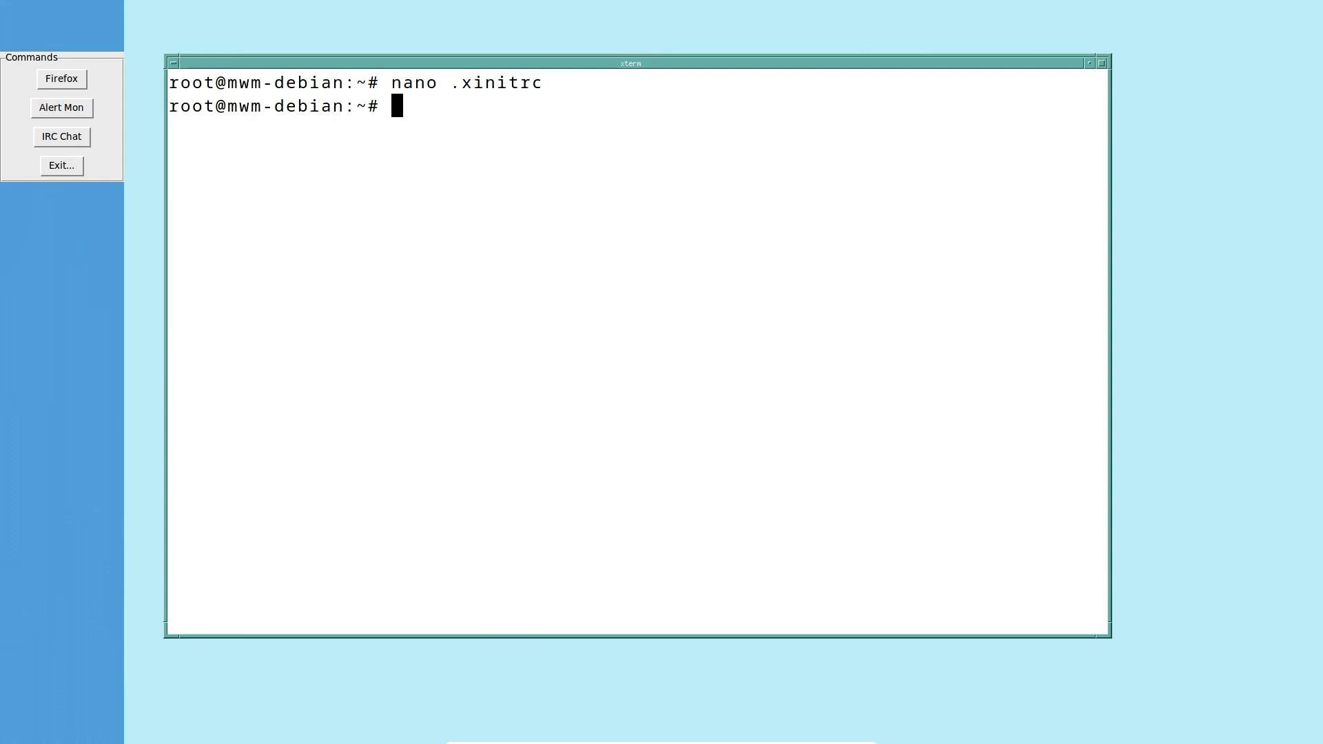
pyautogui.hotkey('ctrl', 'd')
pyautogui.click(62, 165)
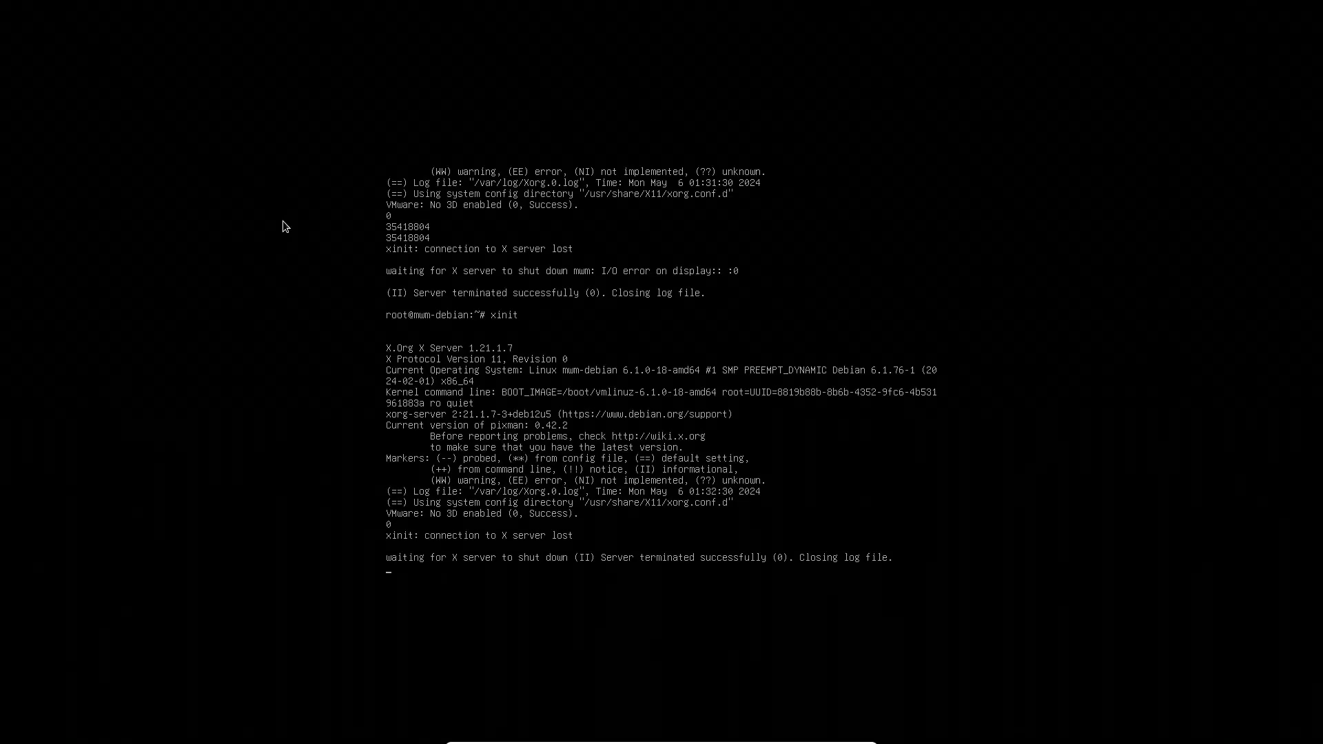
# Reopen .xinitrc in nano and prefix both exec python3 lines (test.py, dock.py) with #.
pyautogui.press('Up')
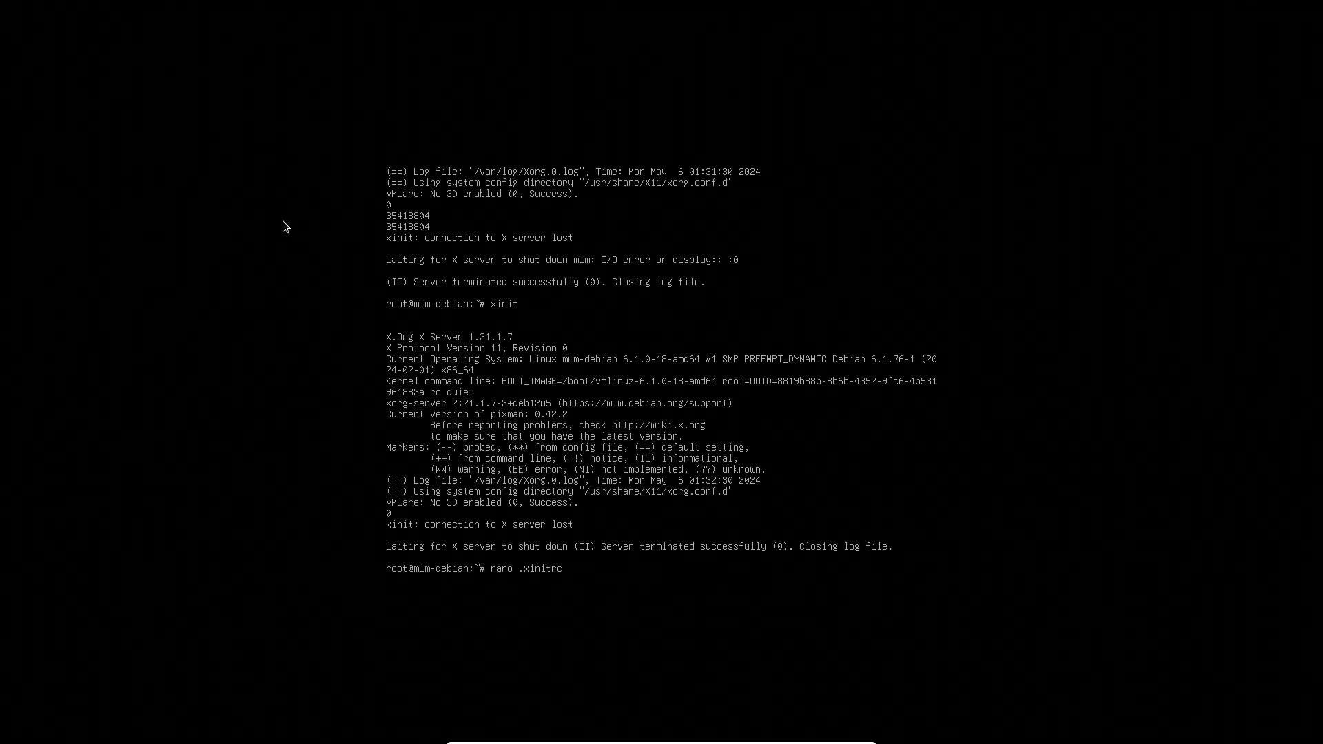
pyautogui.press('Return')
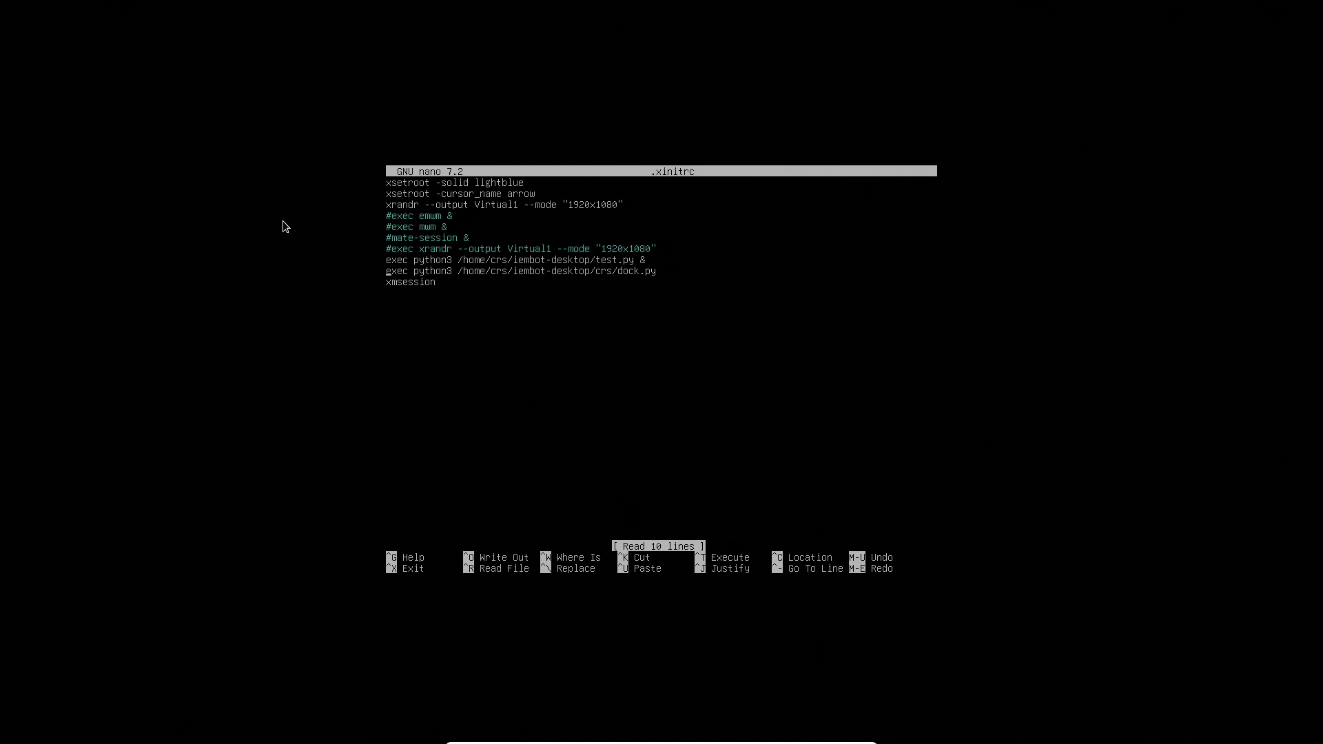
pyautogui.press('Up')
pyautogui.write('#')
pyautogui.press('Down')
pyautogui.press('Home')
pyautogui.write('#')
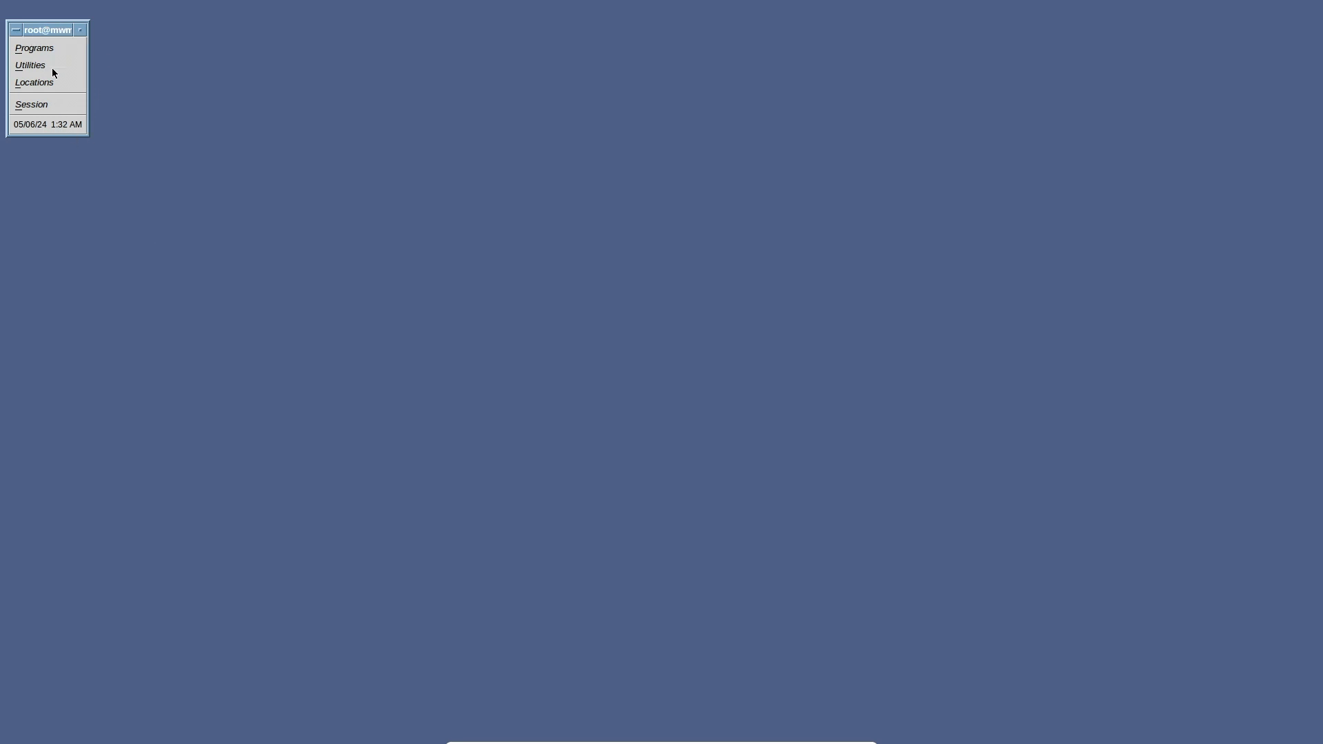
# Choose Session > Logout... in the XmSession panel to get the Log out / Shut down / Reboot choices.
pyautogui.click(39, 102)
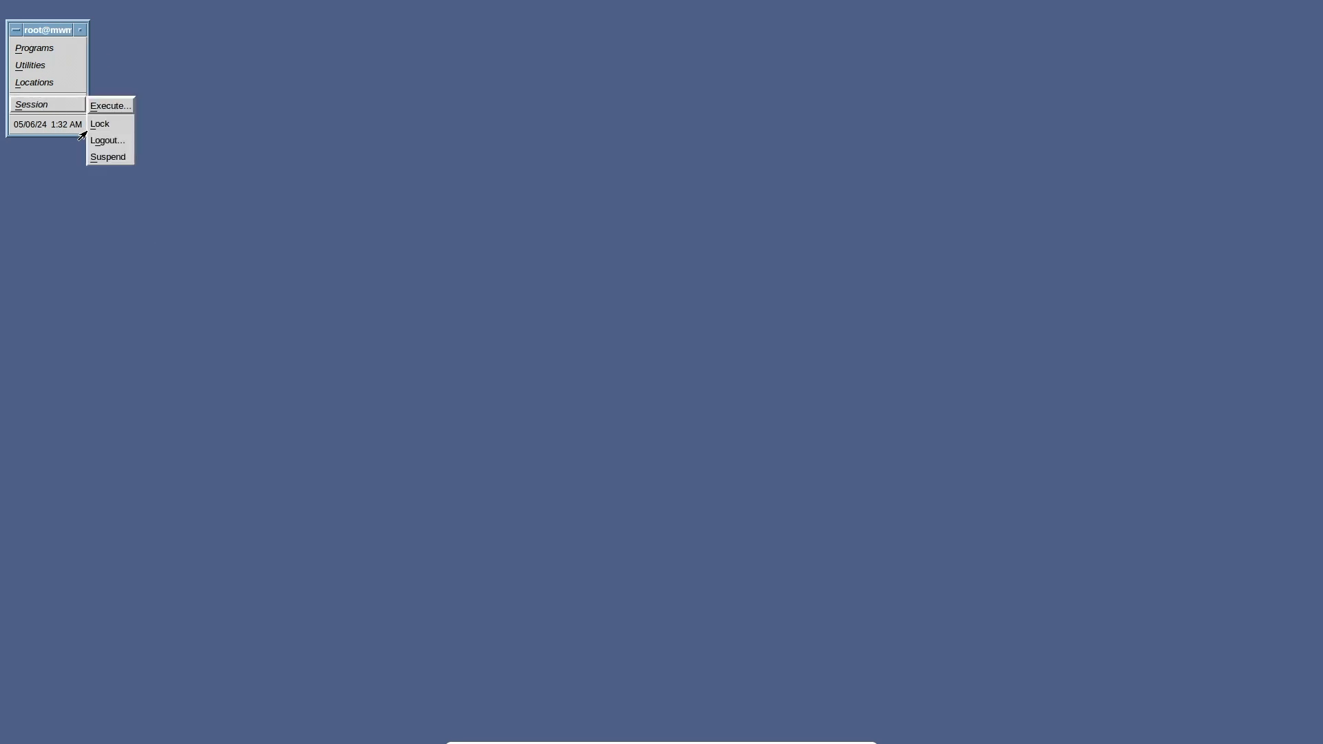
pyautogui.click(109, 141)
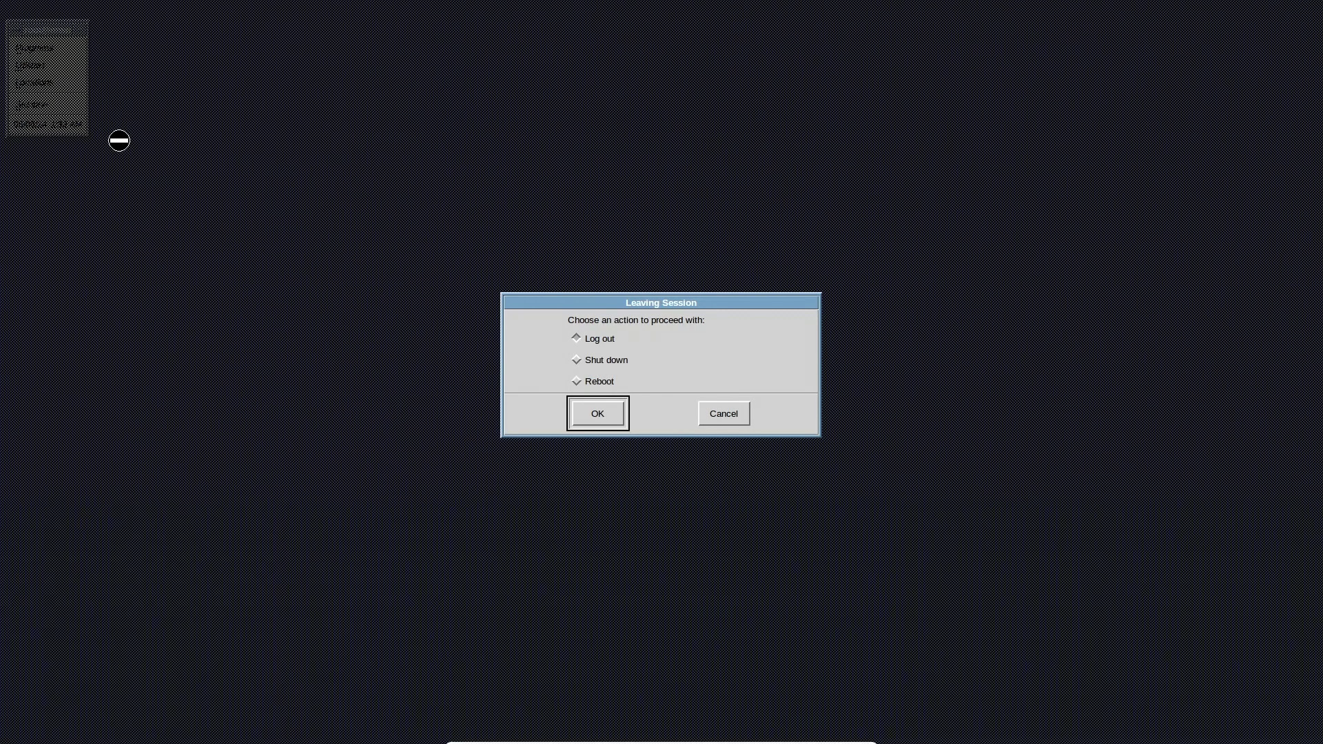
pyautogui.click(586, 342)
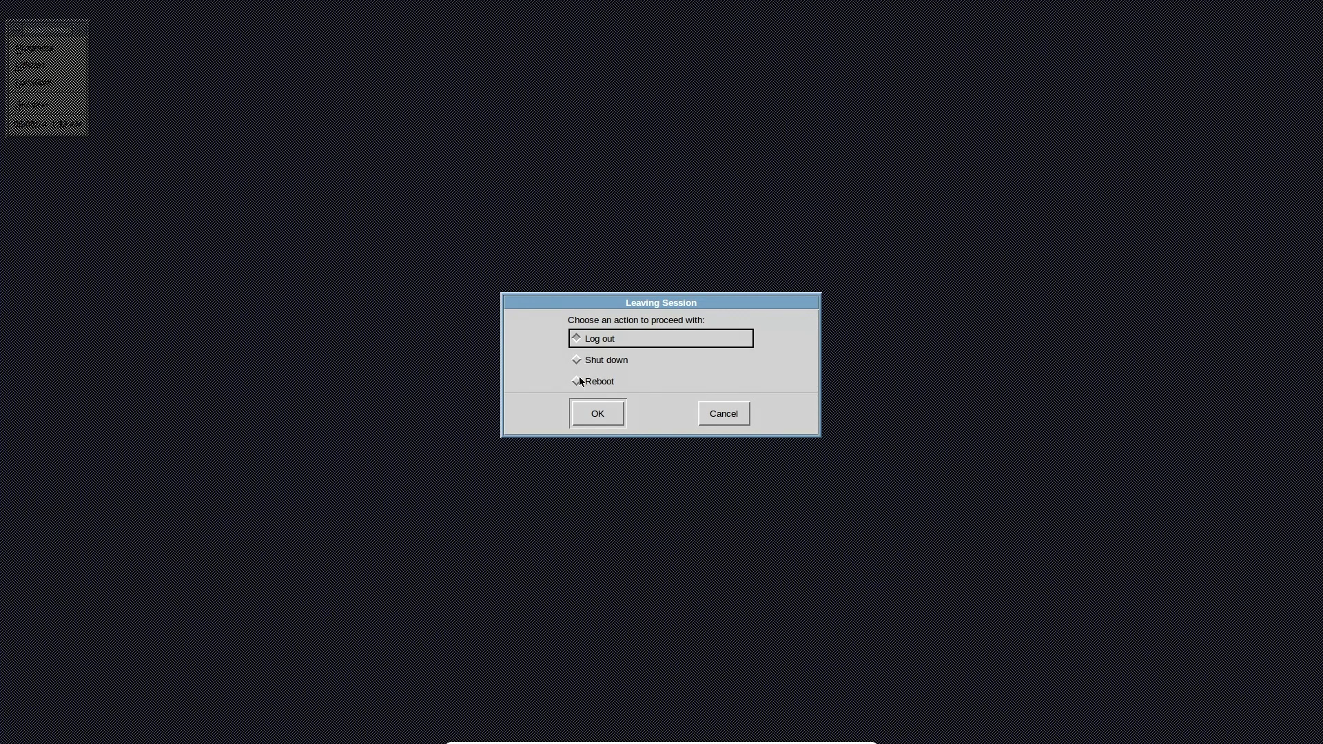